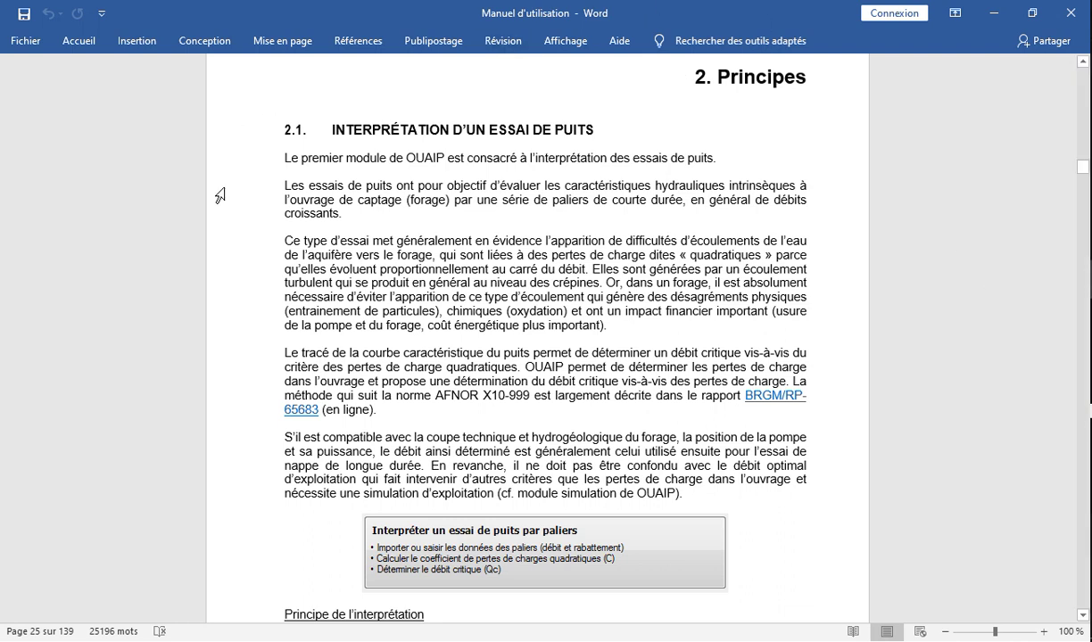
Colour the paragraph beginning "Les essais de puits ont pour objectif" red in section 2.1
left_click_drag(284, 188, 355, 221)
left_click(355, 221)
left_click_drag(284, 185, 326, 212)
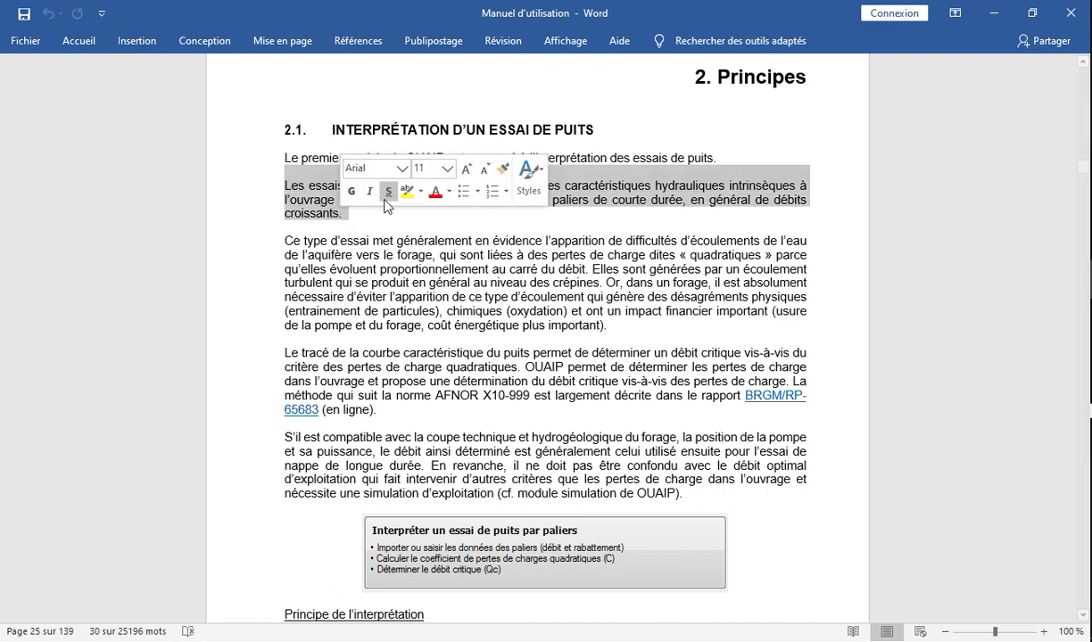
left_click(431, 197)
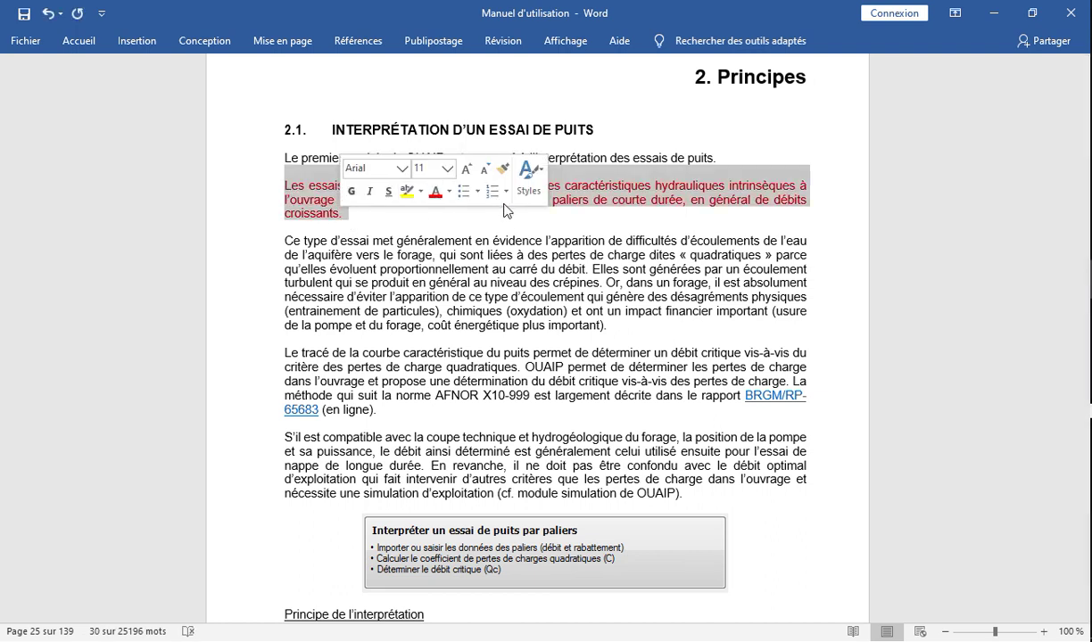
left_click(603, 158)
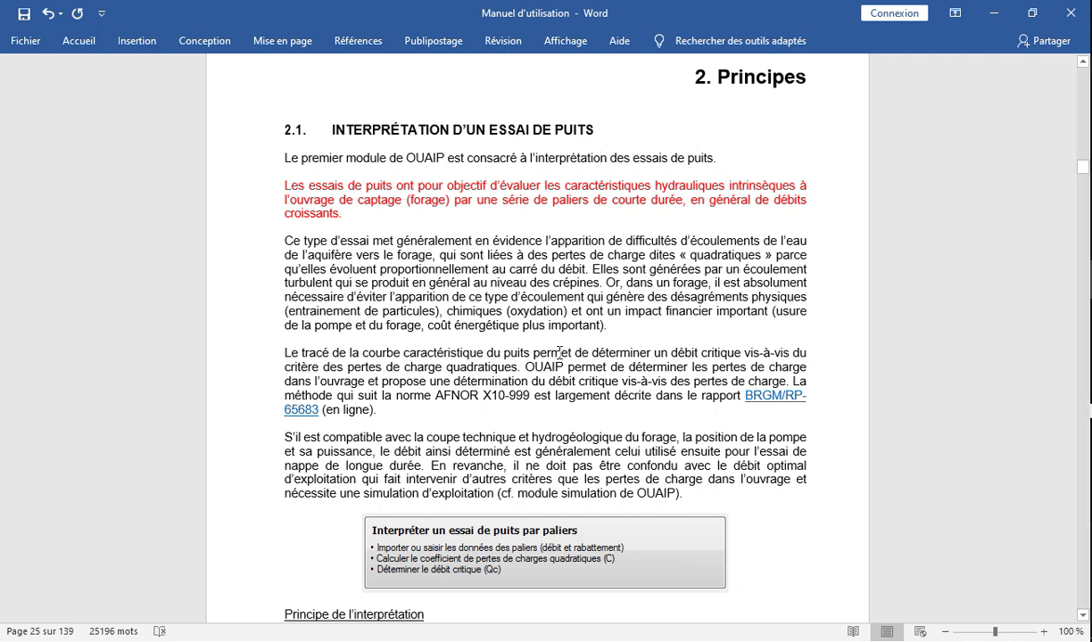
Examine the passage on what OUAIP determines, the well-test module summary and the "Principe de l'interprétation" section
left_click_drag(524, 367, 538, 383)
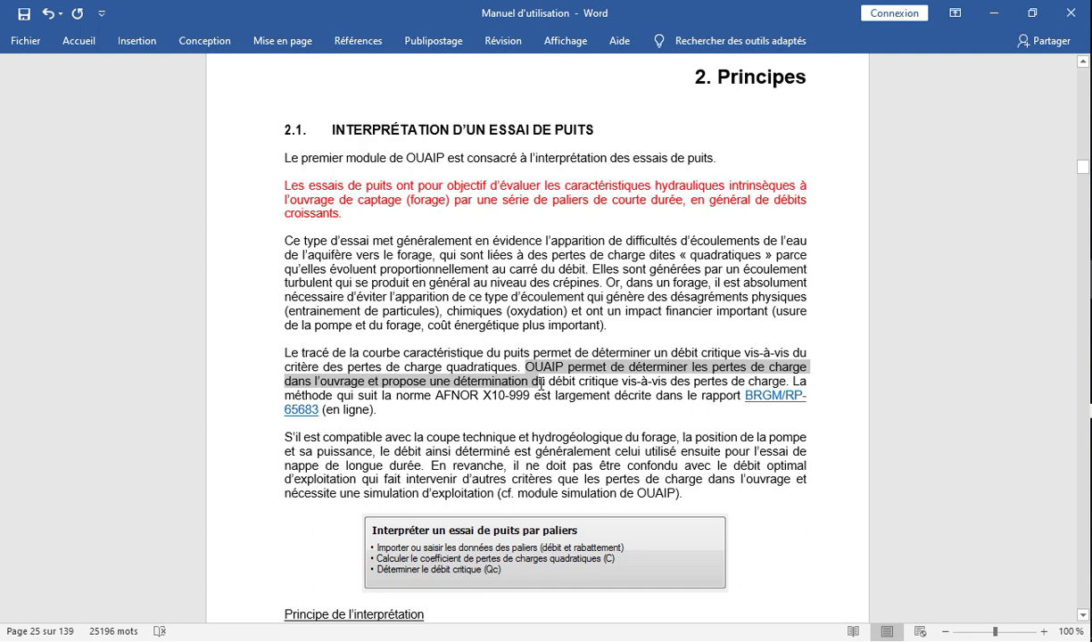
left_click_drag(540, 385, 540, 384)
scroll(473, 247, "down", 3)
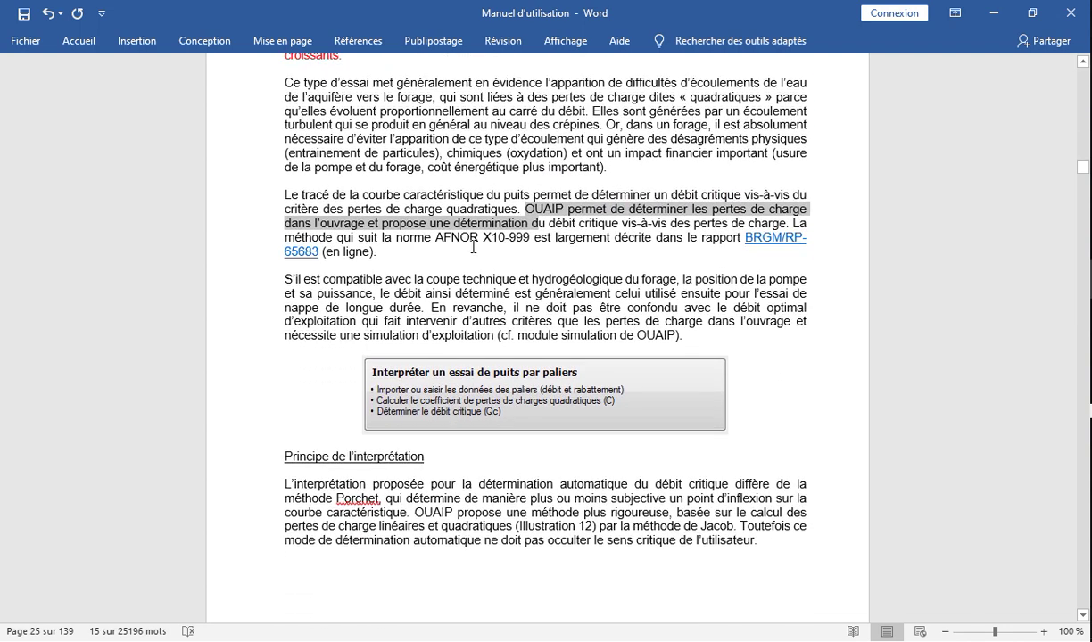
scroll(473, 247, "down", 3)
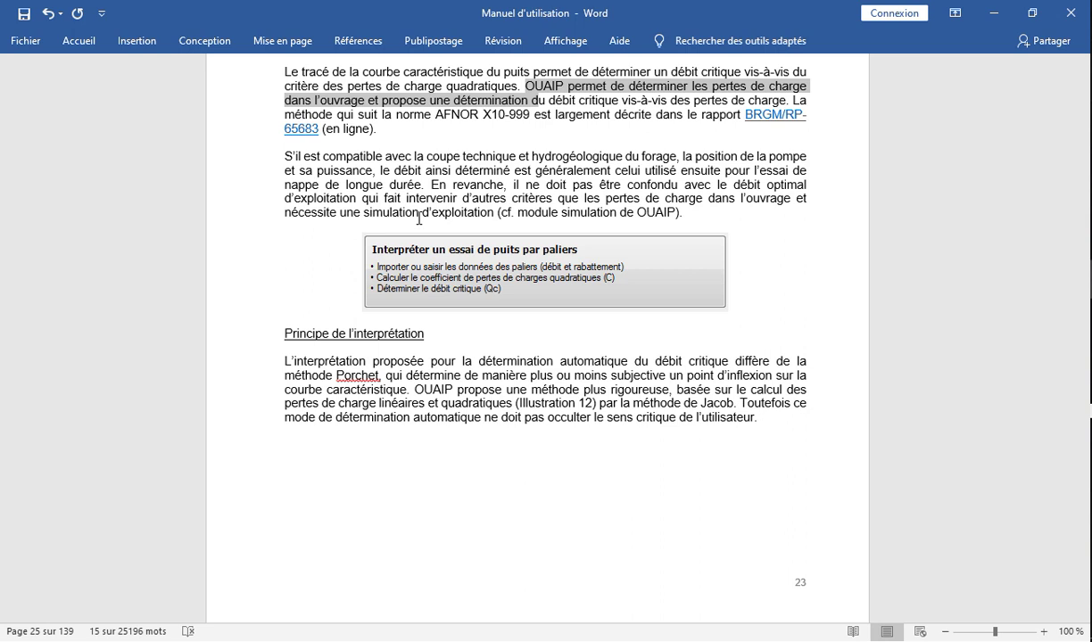
Switch to File Explorer and review the well-test, aquifer-test and simulation tutorial folders in Données
left_click(1089, 191)
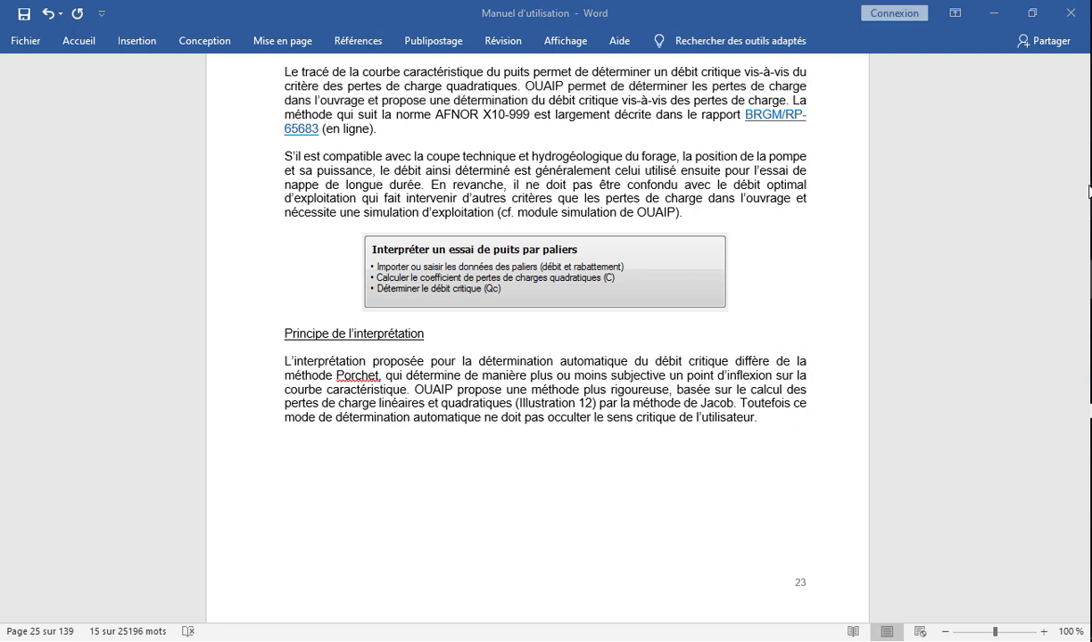
left_click(930, 98)
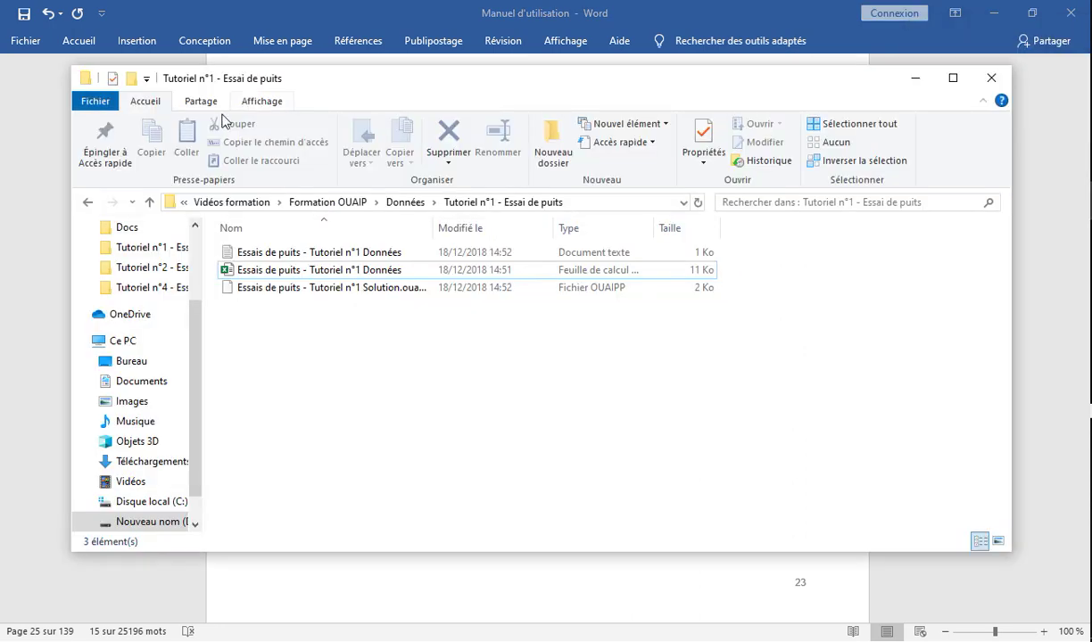
left_click(150, 202)
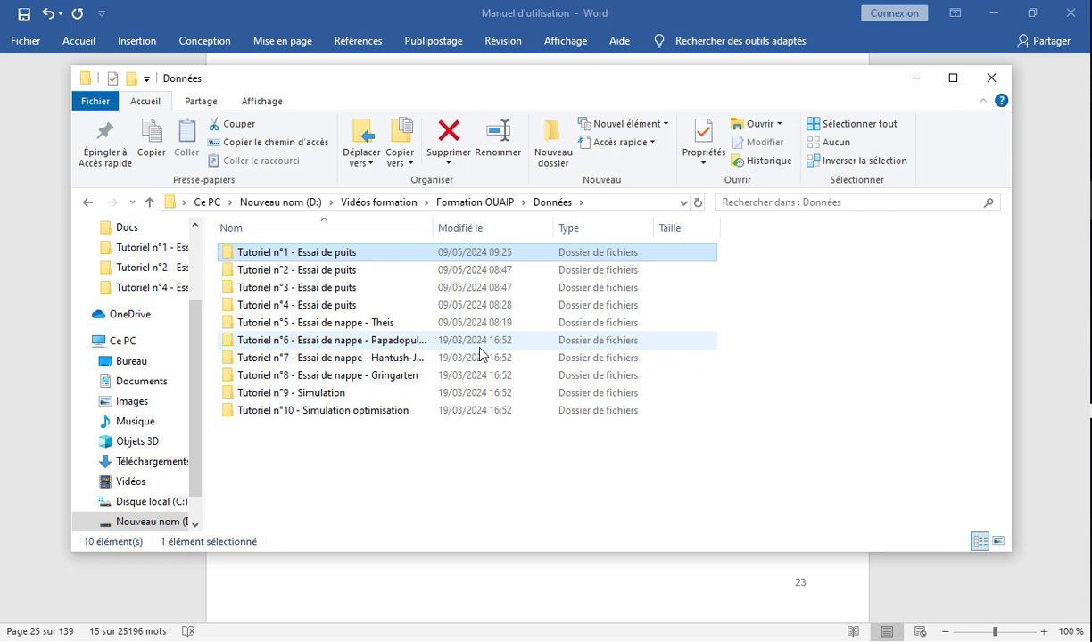
left_click_drag(718, 237, 254, 307)
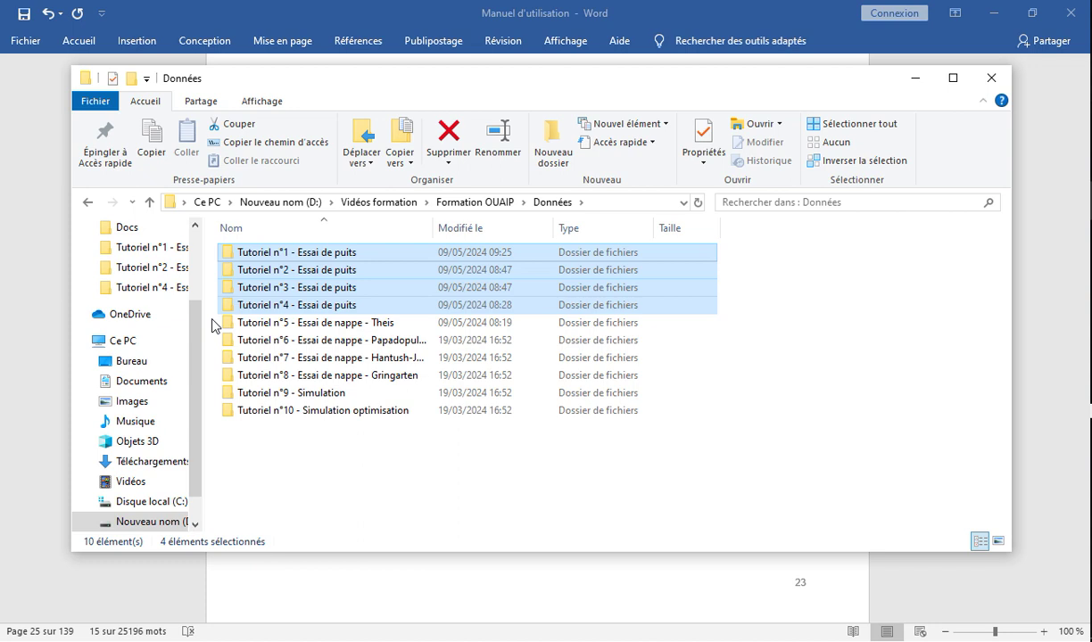
left_click_drag(211, 320, 387, 360)
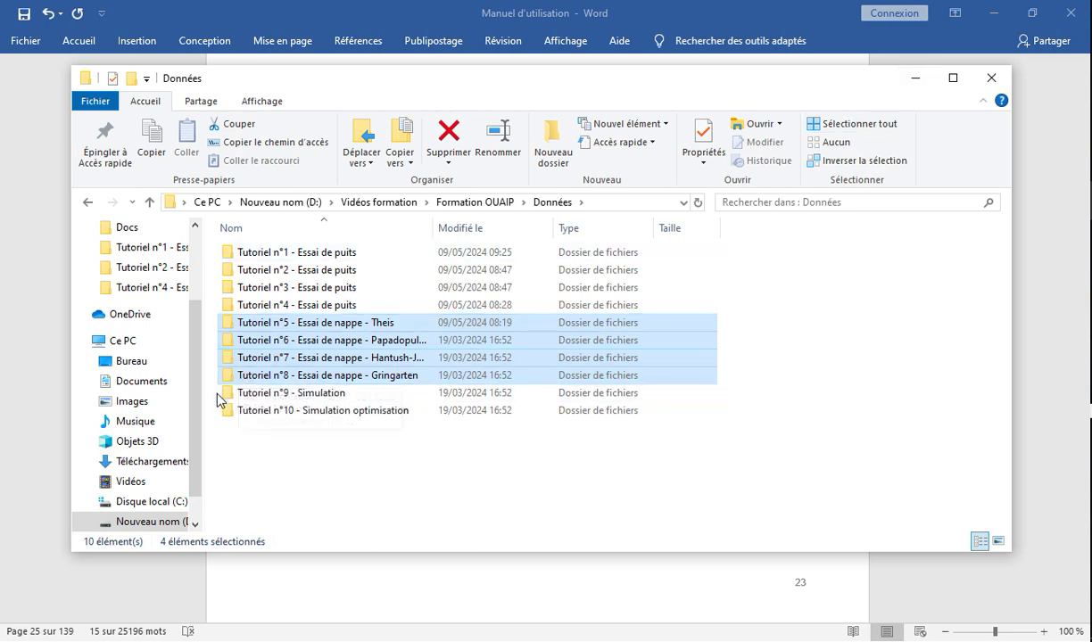
left_click_drag(216, 399, 275, 424)
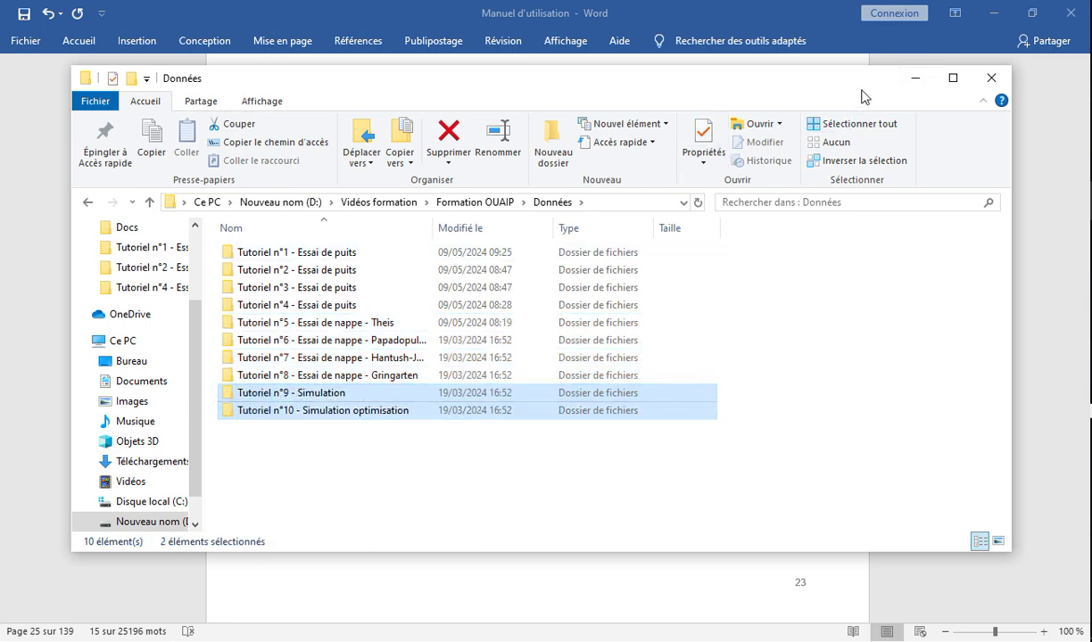
left_click(913, 79)
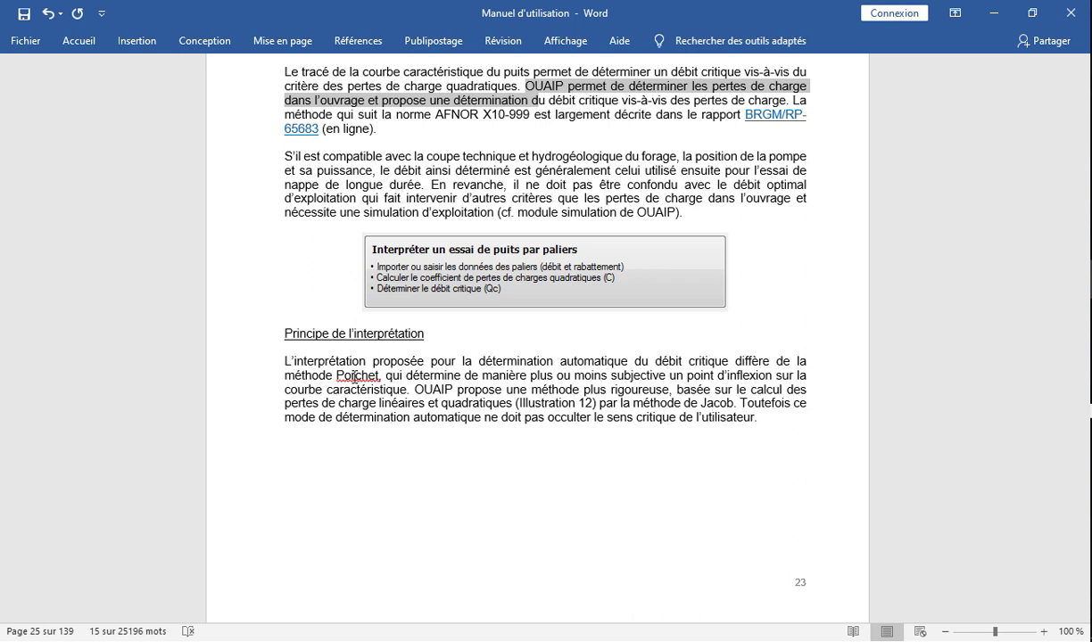
Open the Excel file "Essais de puits - Tutoriel n°1 Données" from the "Tutoriel n°1 - Essai de puits" folder
left_click(994, 13)
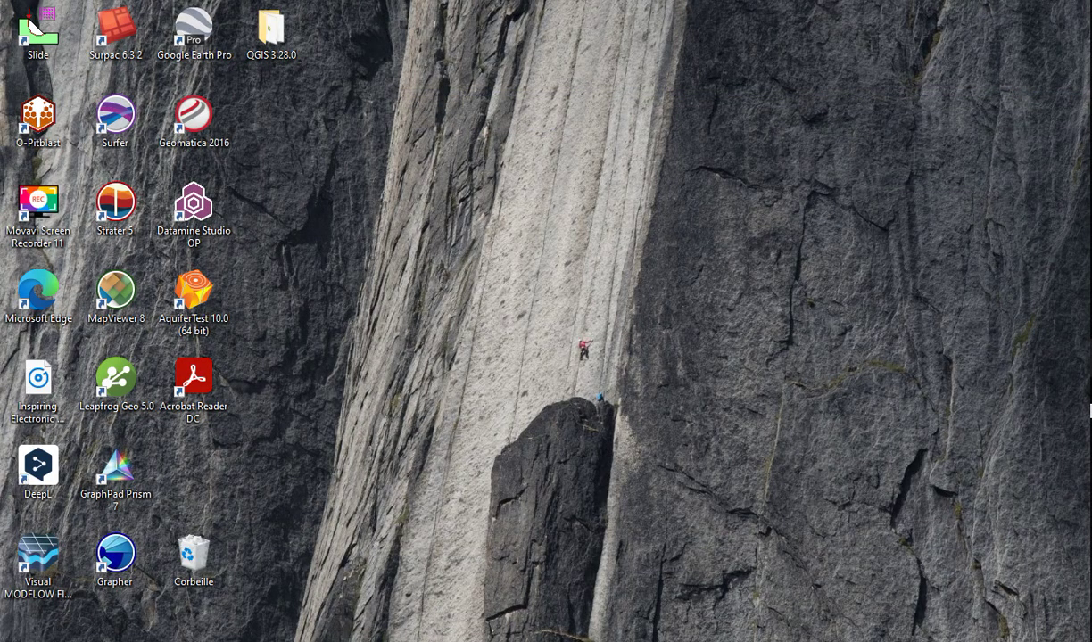
mouse_move(1089, 410)
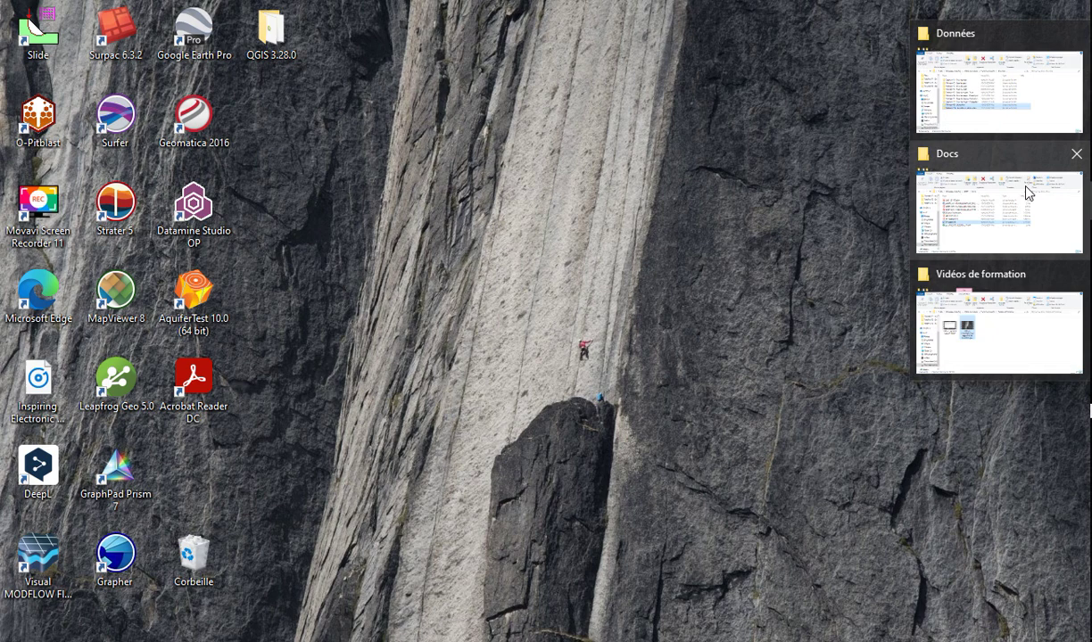
left_click(975, 110)
double_click(401, 252)
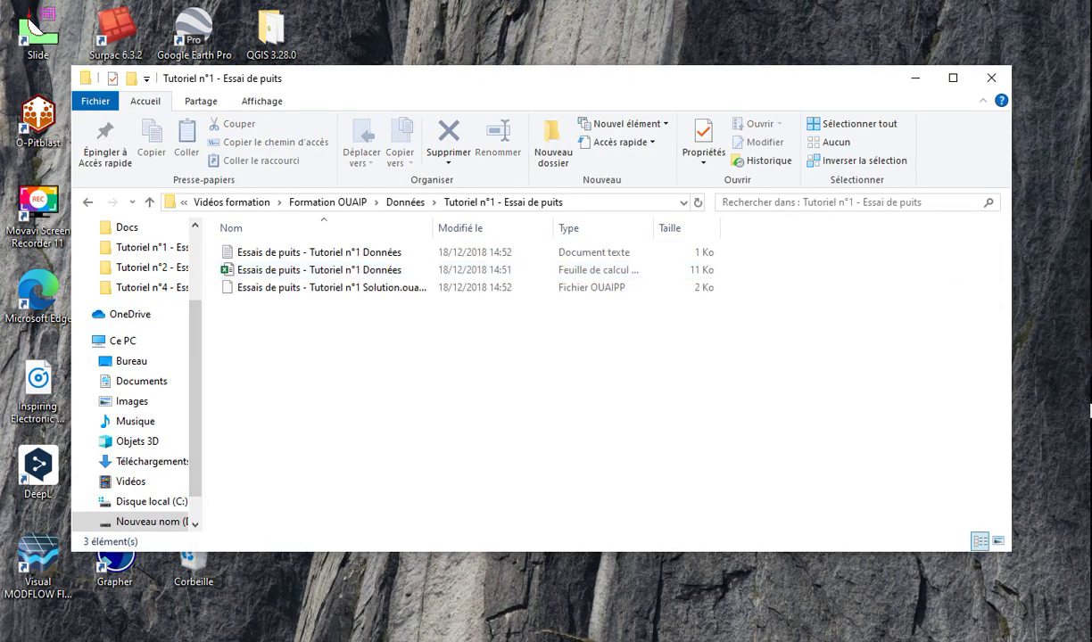
double_click(319, 269)
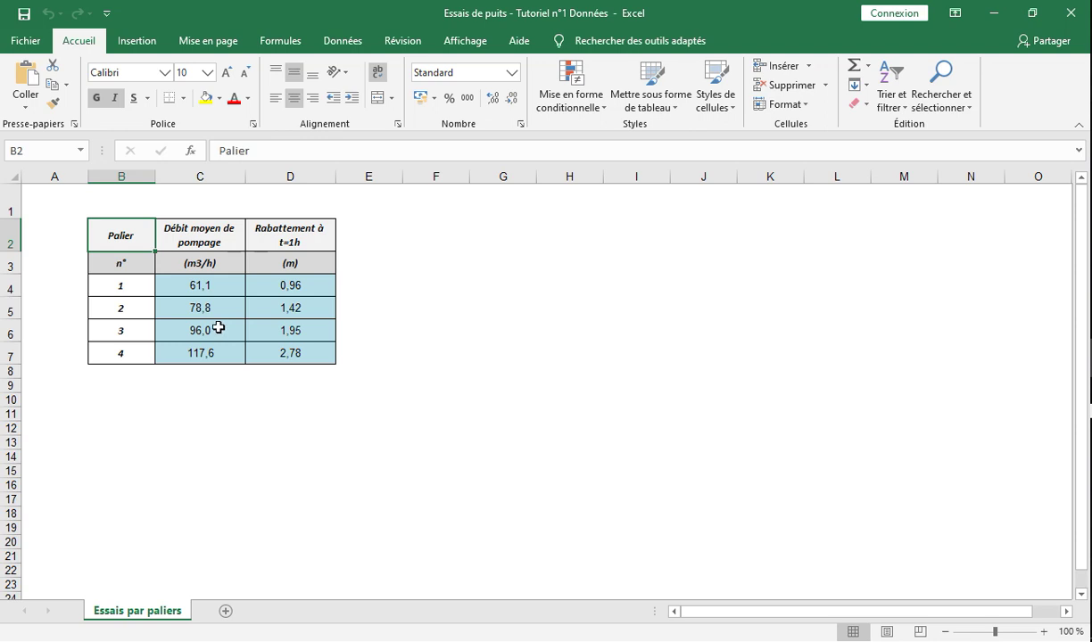
Switch to File Explorer and open the OUAIP-v2.3 program folder inside logiciel-ouaip-v2.3 (1) under Formation OUAIP
key("alt+Tab")
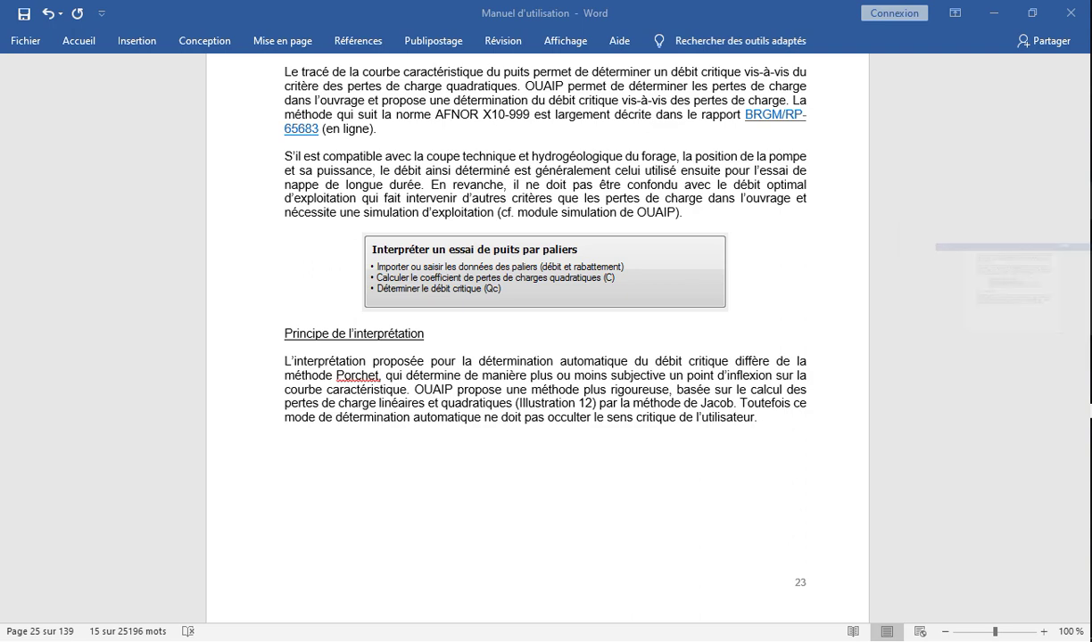
mouse_move(1088, 194)
left_click(963, 198)
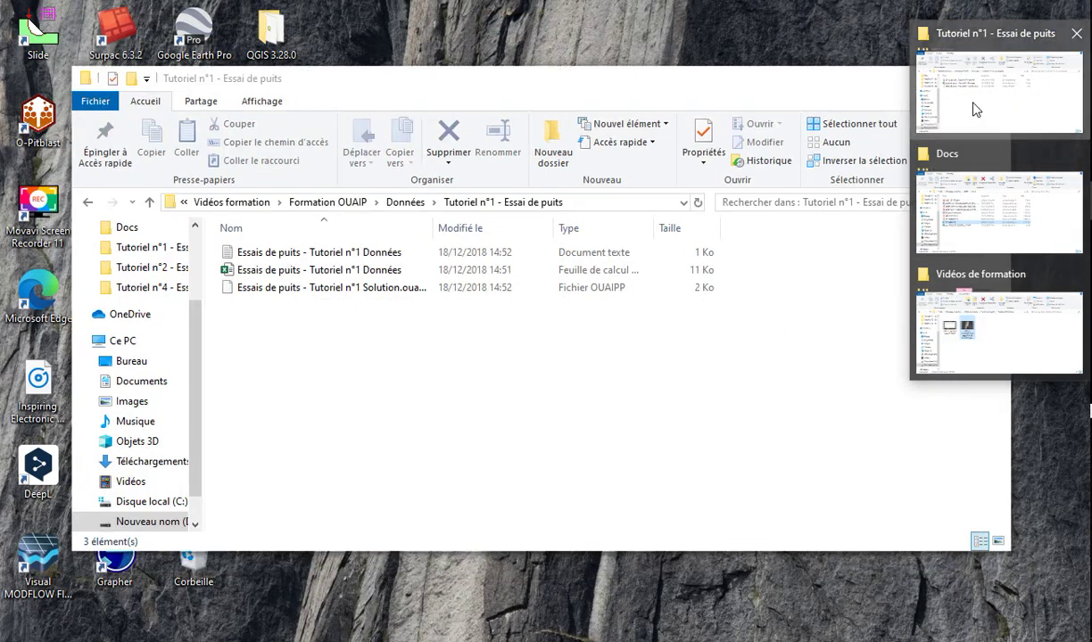
left_click(974, 98)
left_click(152, 204)
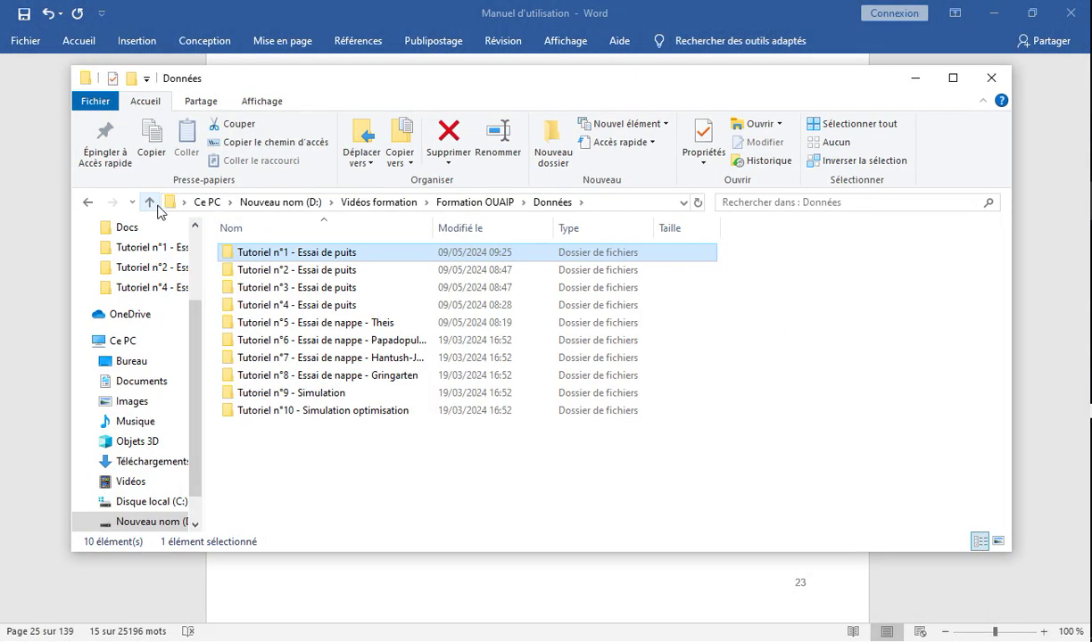
left_click(152, 203)
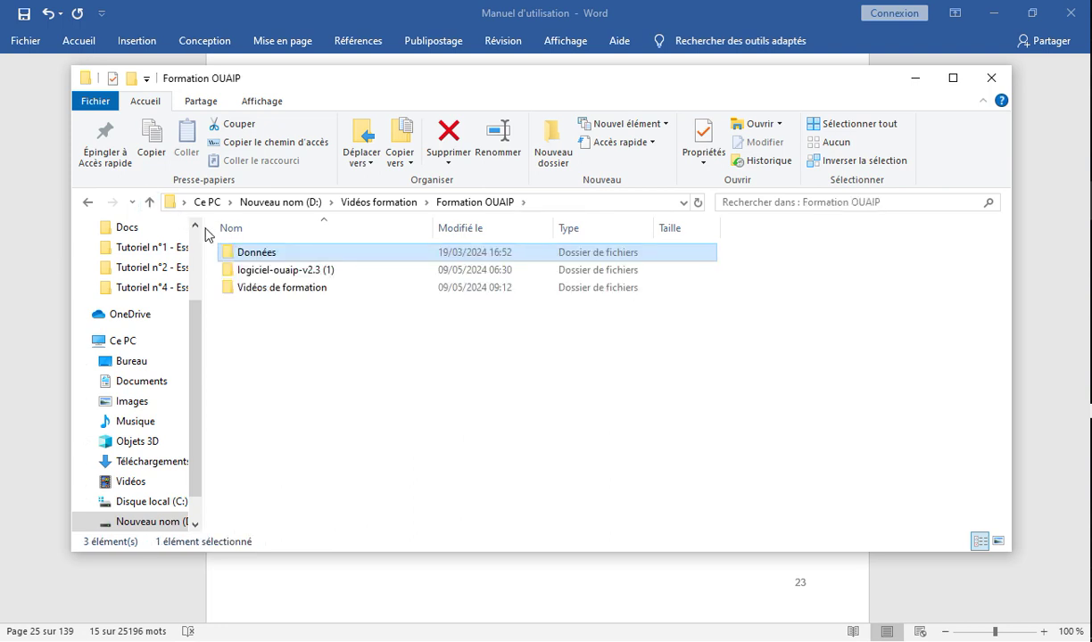
double_click(301, 268)
double_click(275, 253)
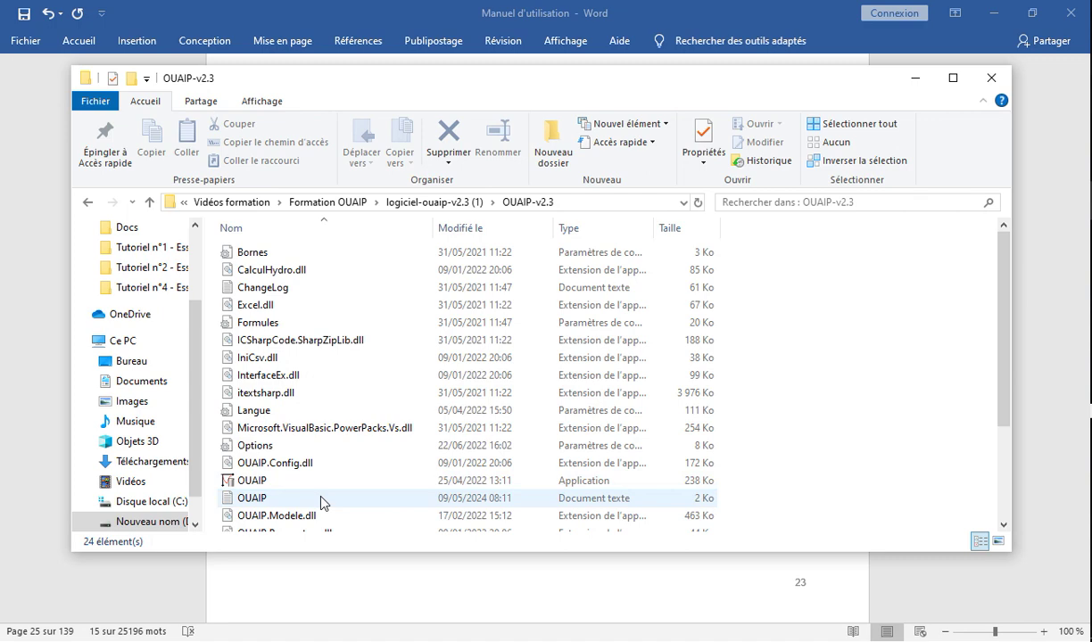
Launch the OUAIP application and start the module "Interpréter un essai de puits par paliers"
left_click(379, 482)
double_click(379, 491)
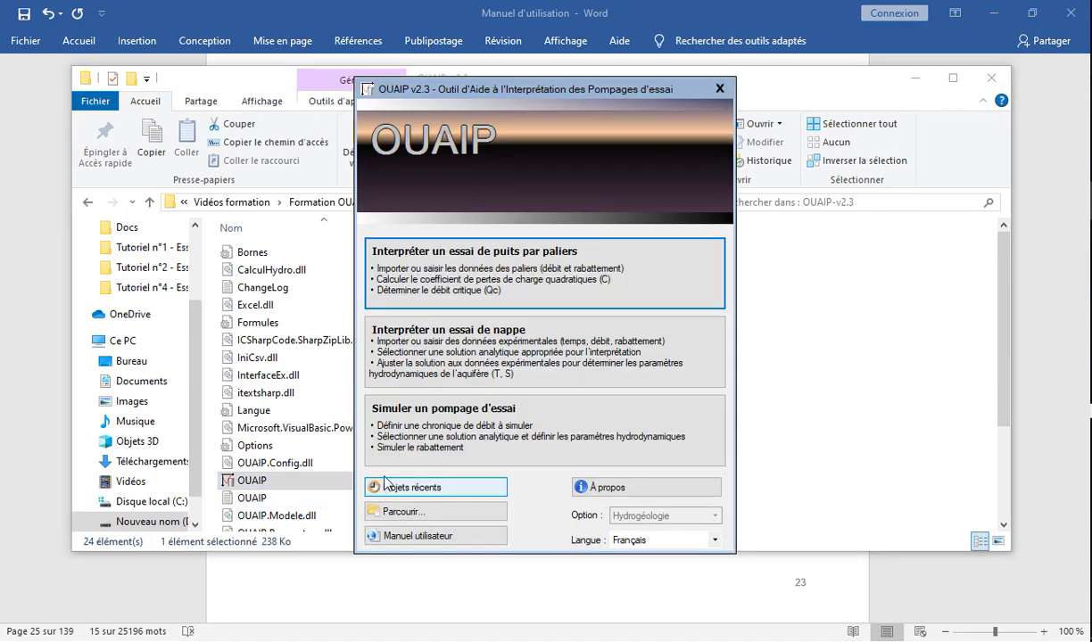
left_click(411, 261)
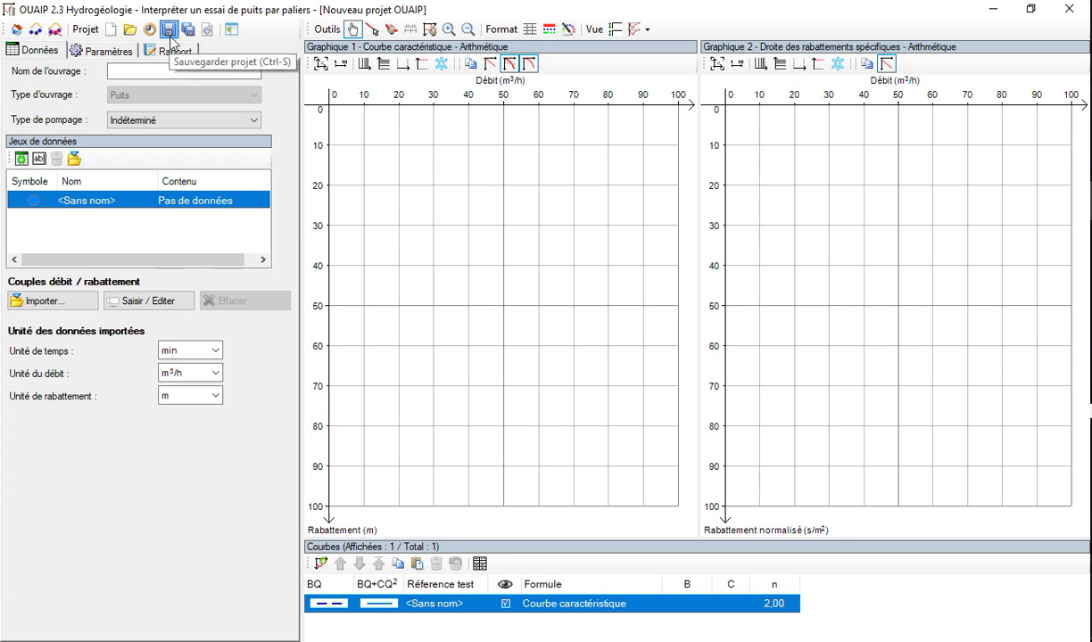
Start saving the project under a new name and create a folder named Projet inside Formation OUAIP
left_click(188, 29)
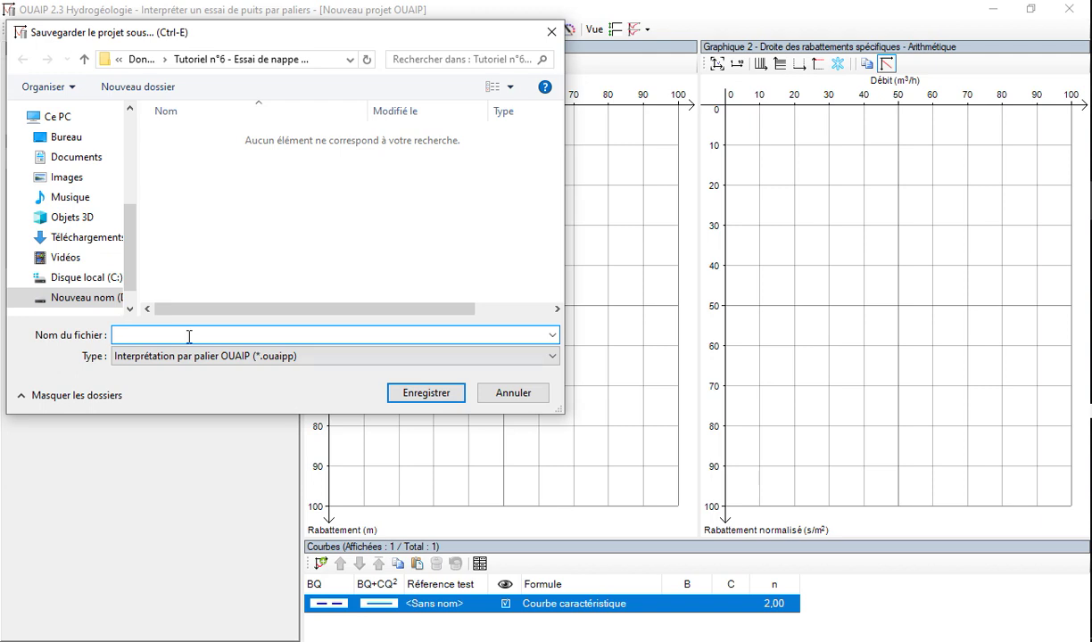
left_click(83, 59)
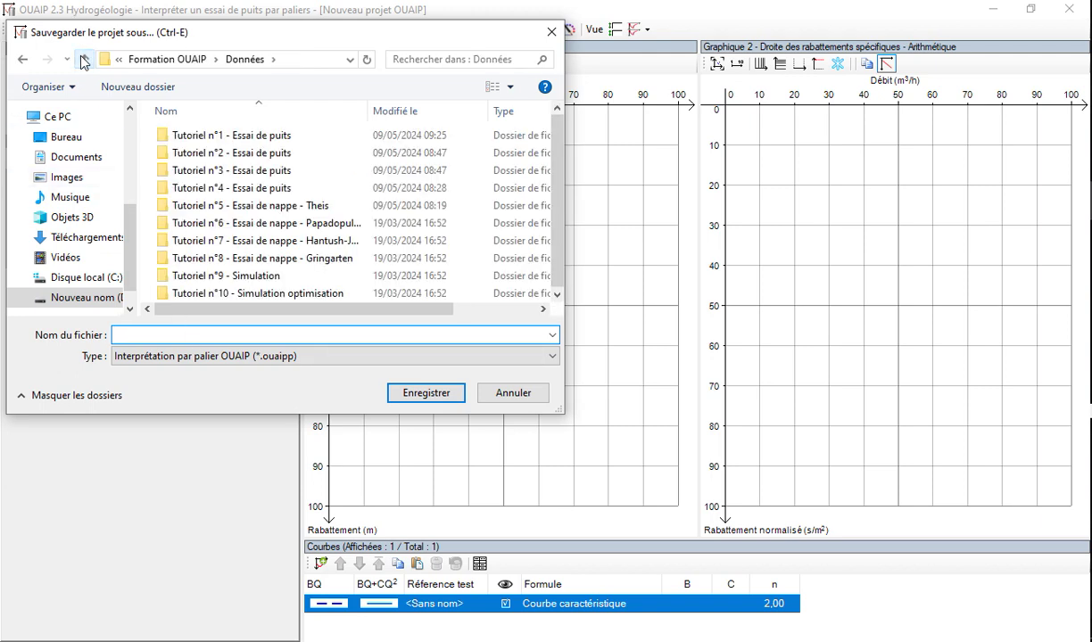
left_click(83, 59)
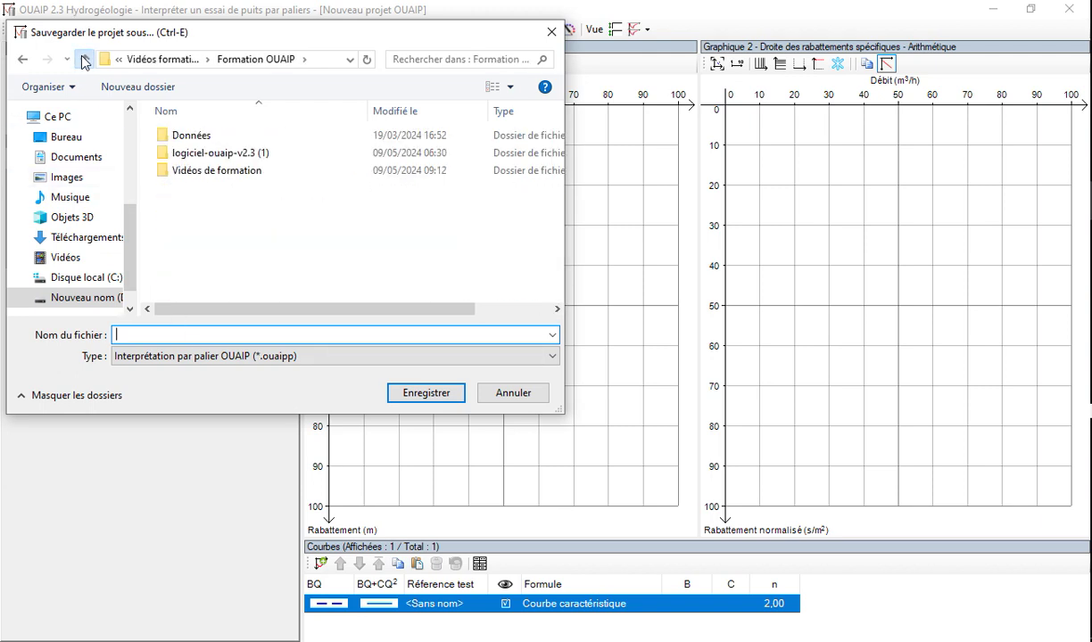
left_click(83, 59)
double_click(187, 166)
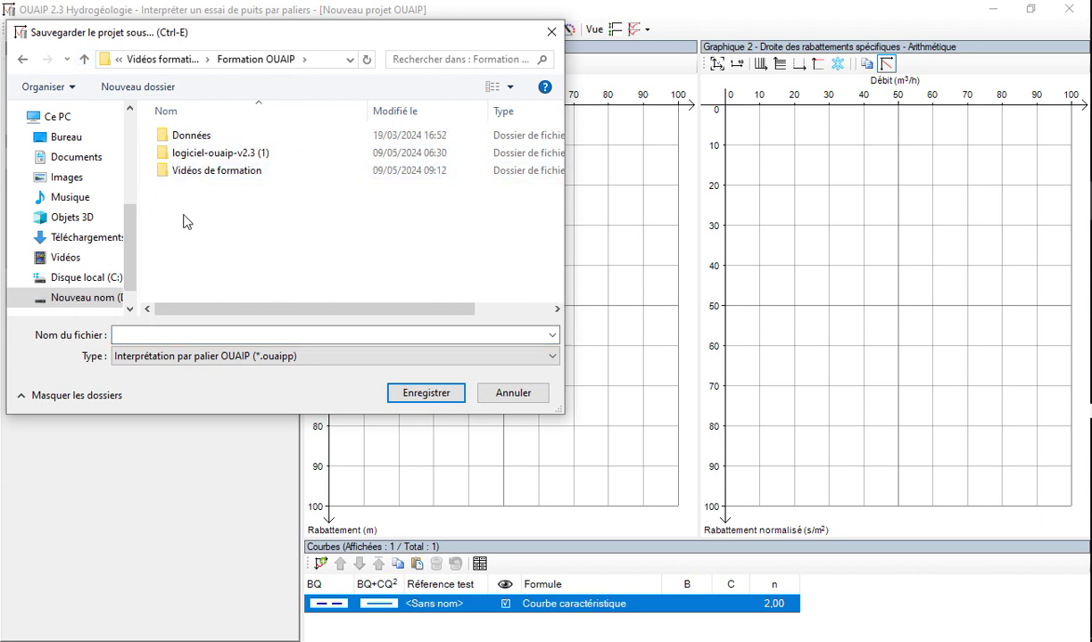
right_click(183, 214)
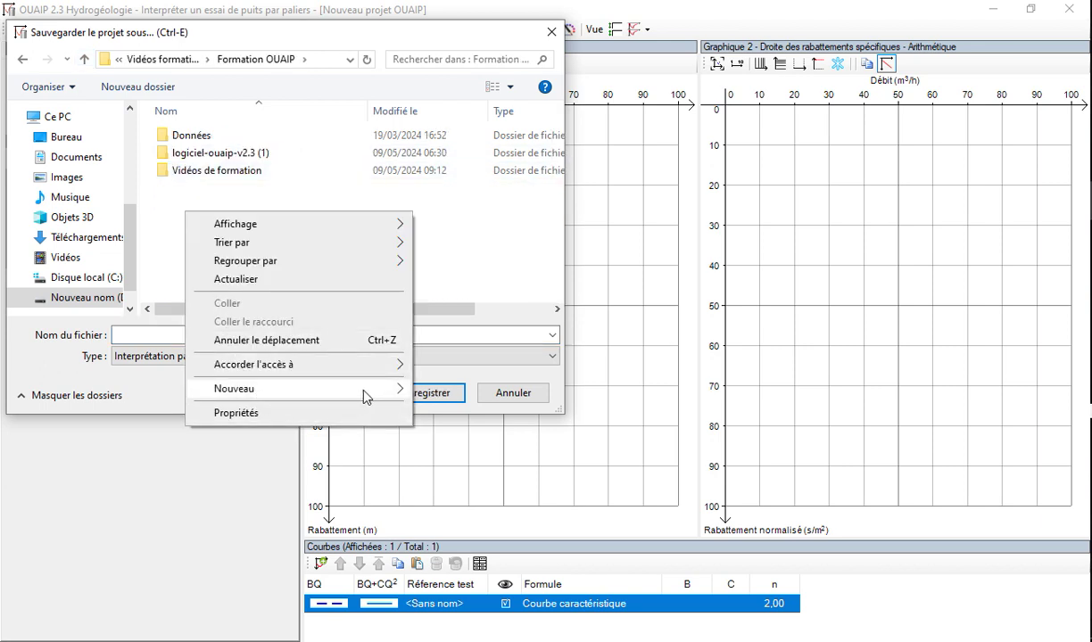
mouse_move(370, 395)
left_click(515, 93)
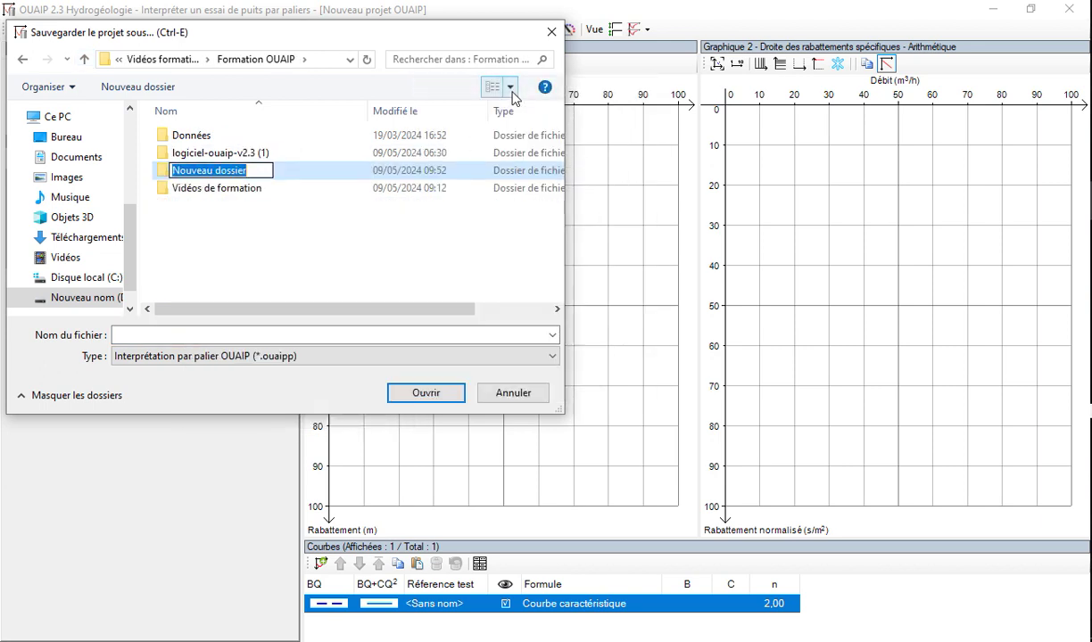
type("Projet")
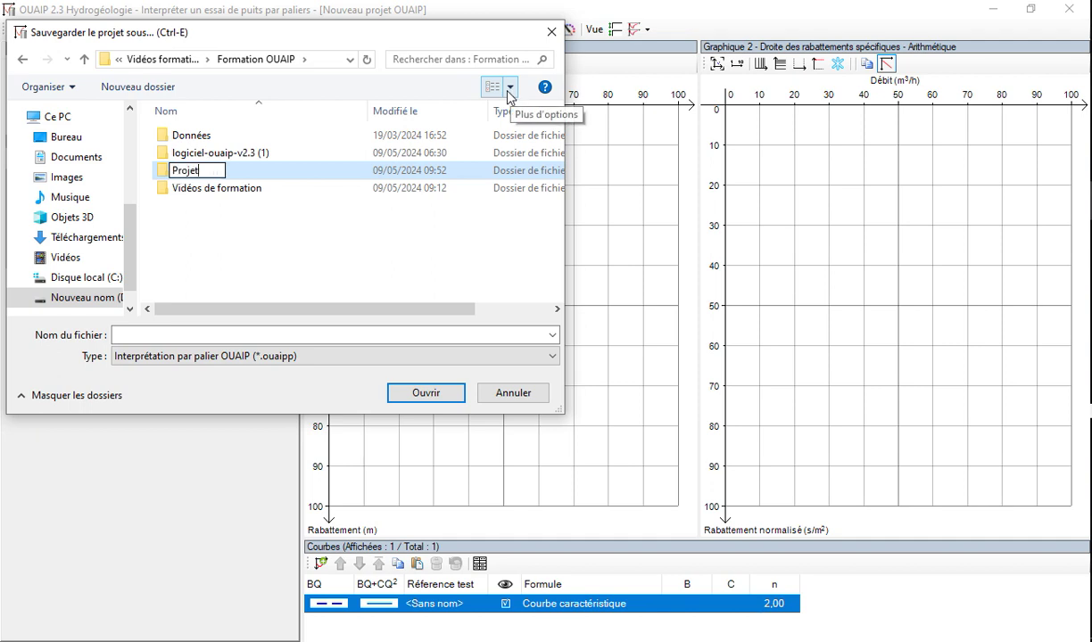
left_click(258, 221)
Save the project as "Projet 1" in the Projet folder
double_click(241, 169)
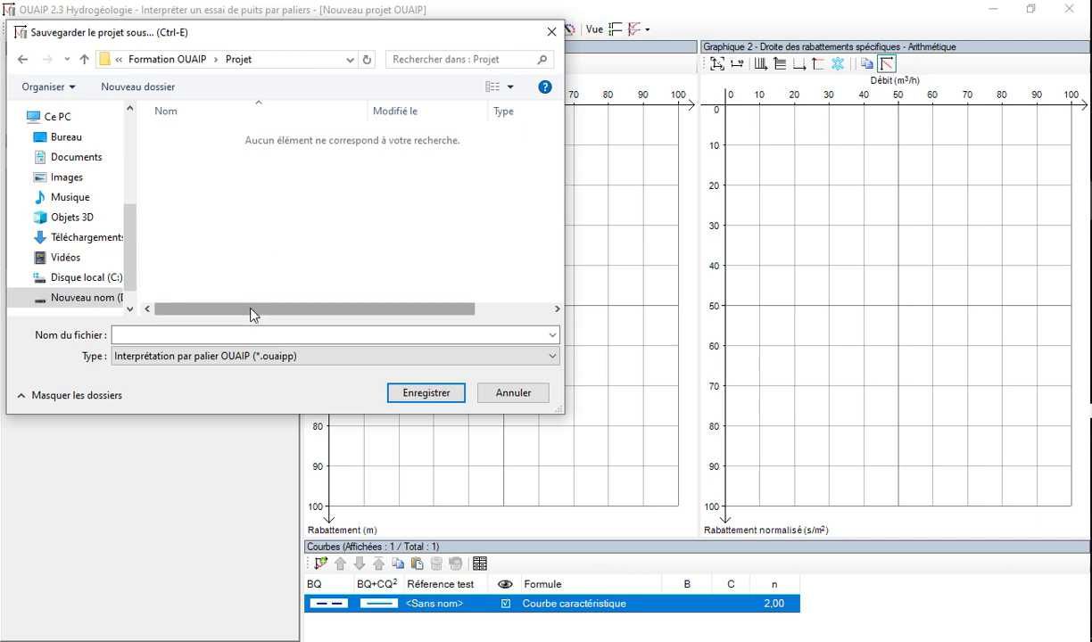
left_click(251, 334)
type("Pr")
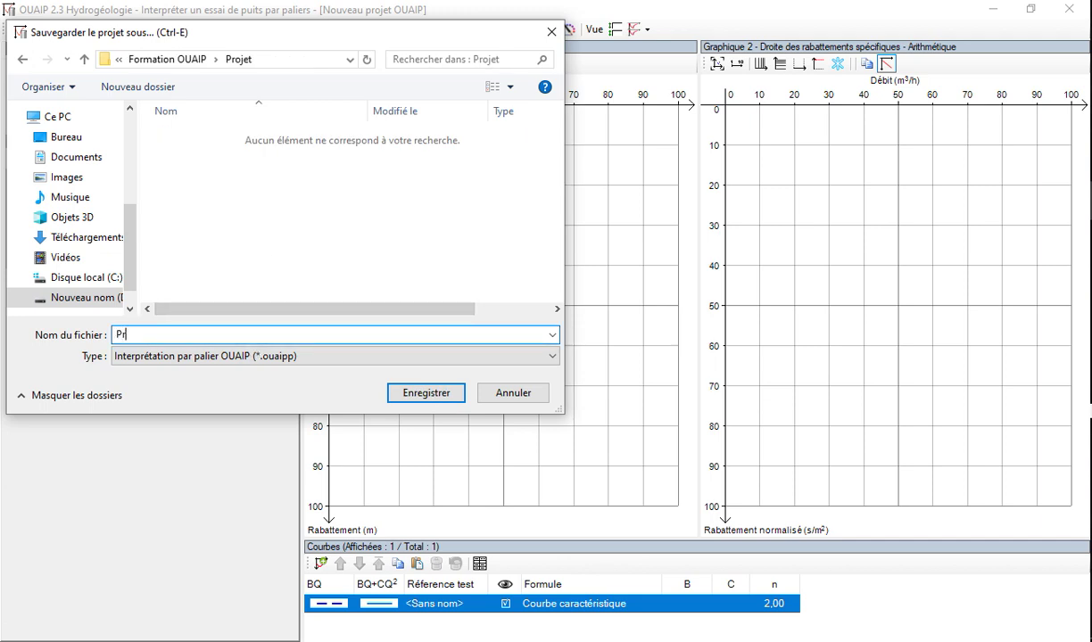
type("ojet 1")
left_click(413, 390)
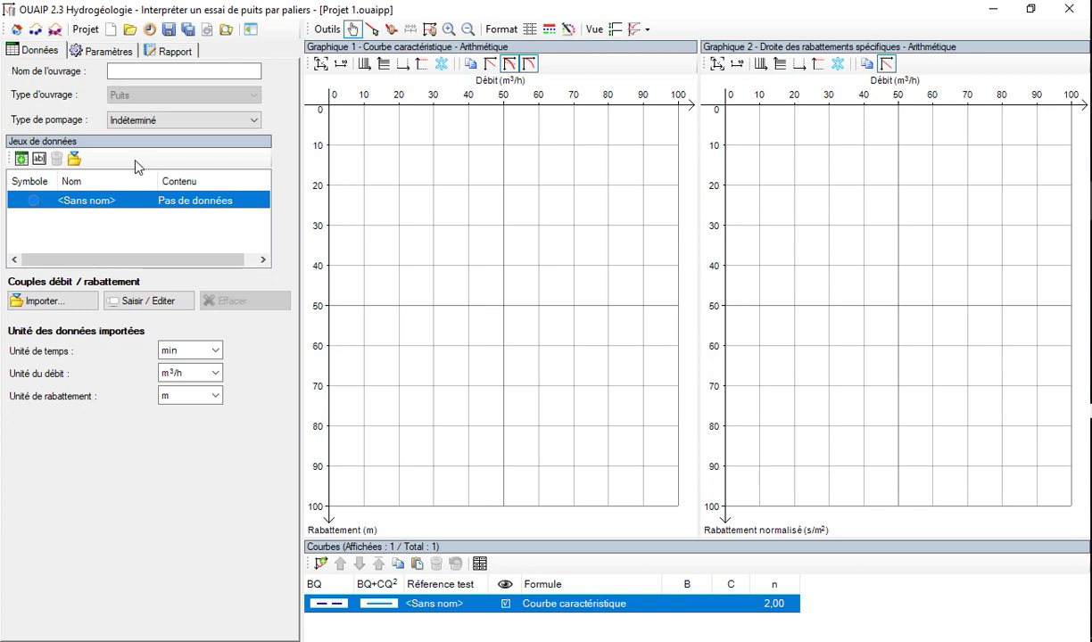
Name the well "Forage 1" and keep its pumping type set to Indéterminé
left_click(134, 76)
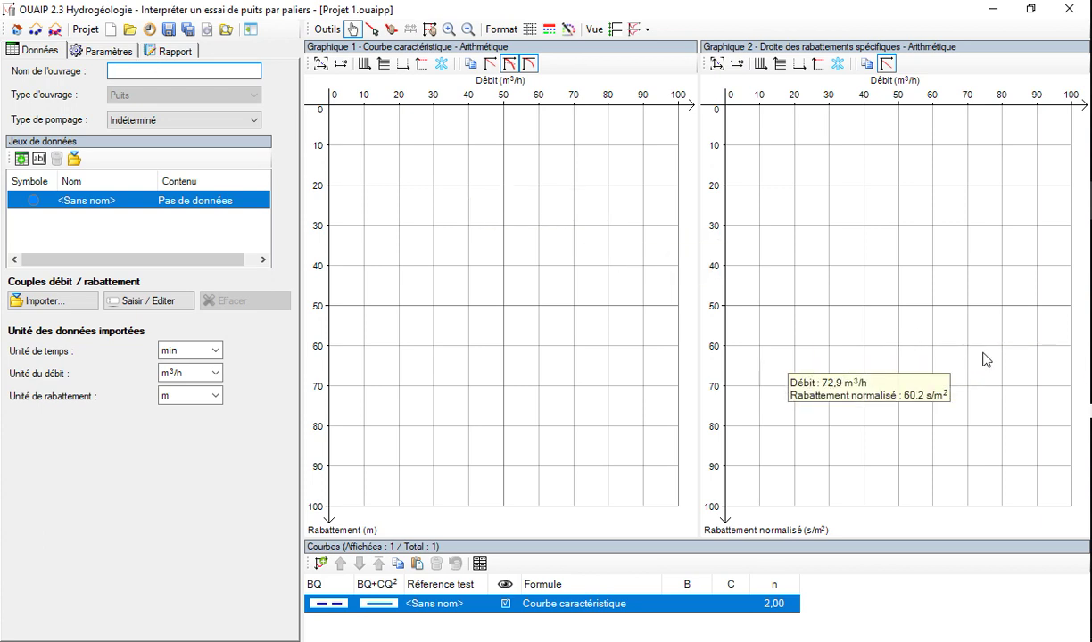
key("alt+Tab")
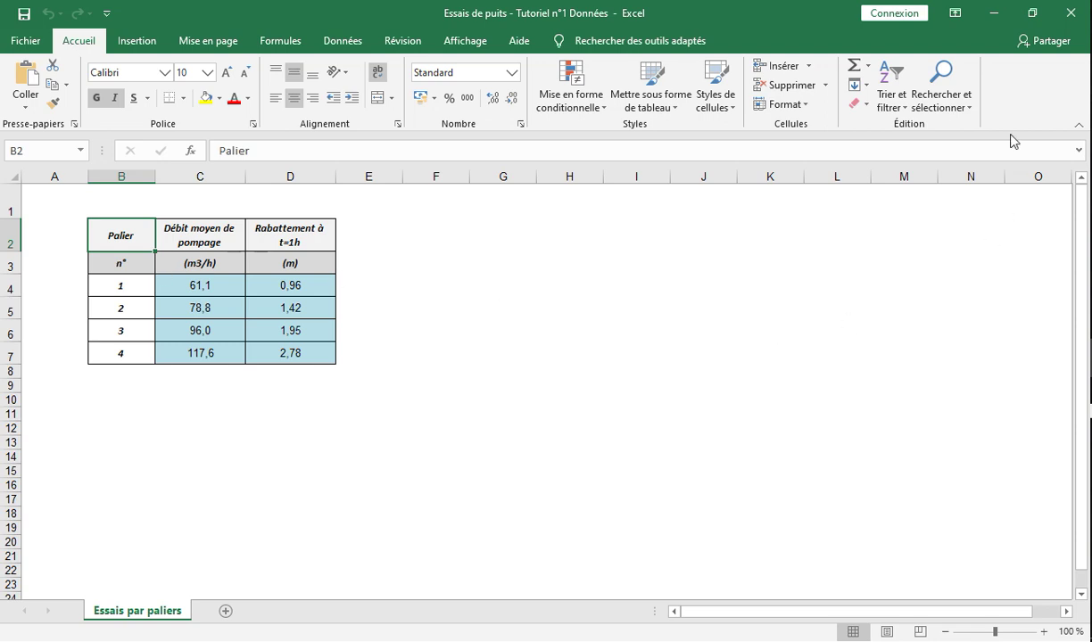
left_click(994, 12)
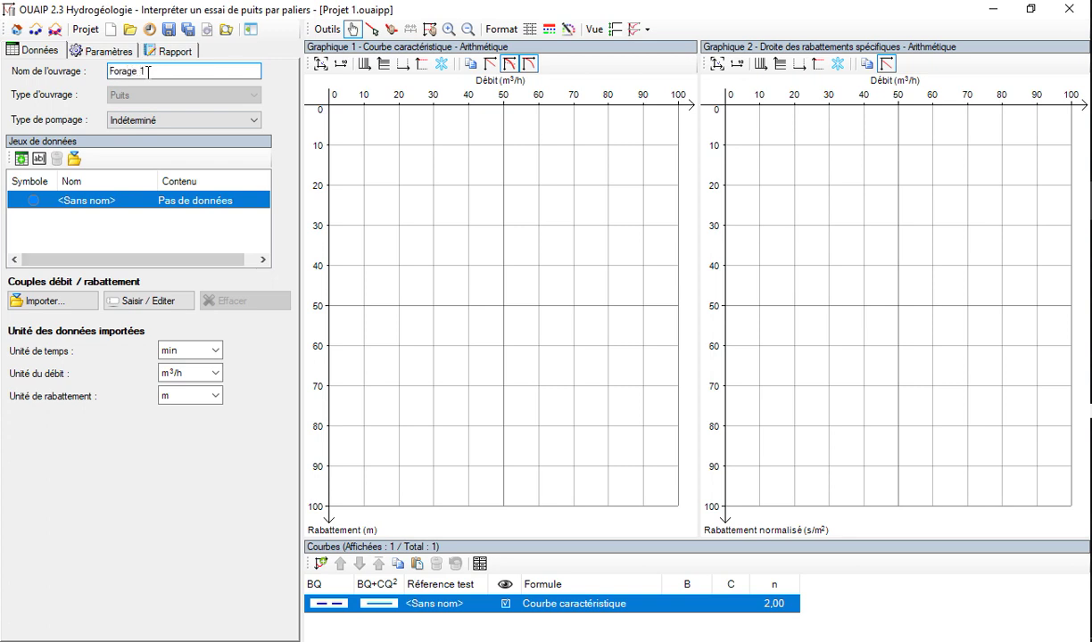
left_click(125, 119)
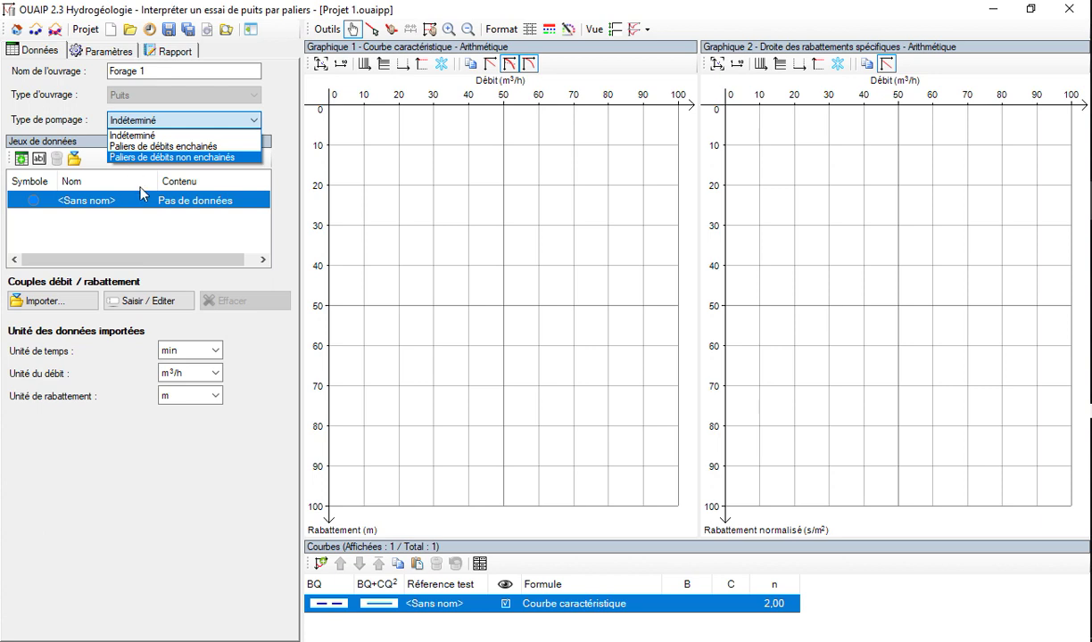
left_click(140, 221)
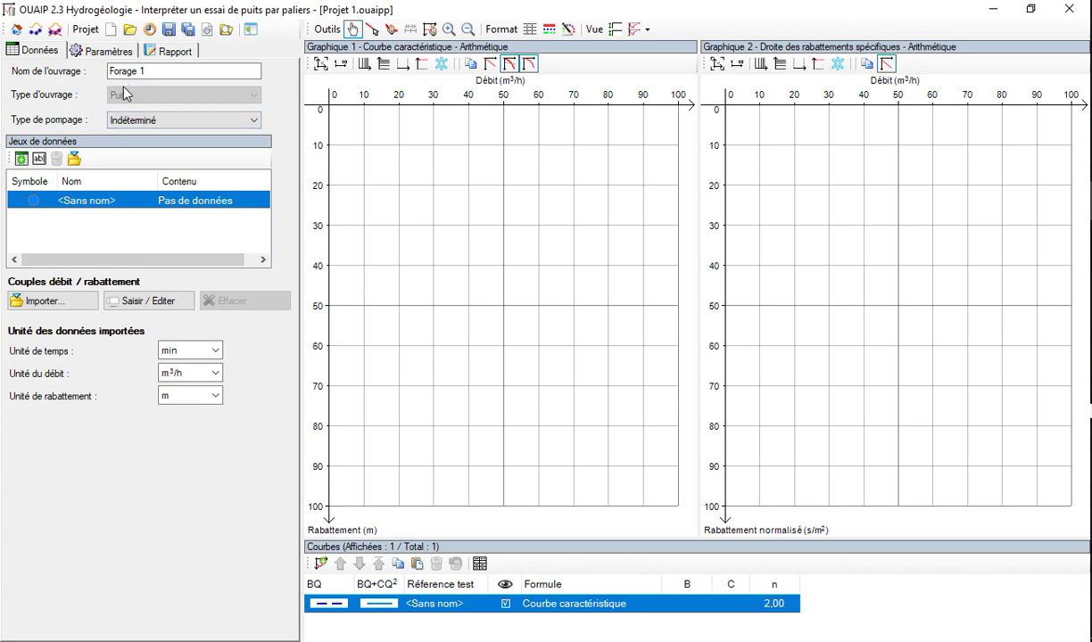
Rename the unnamed data set "Essai des puits"
double_click(80, 203)
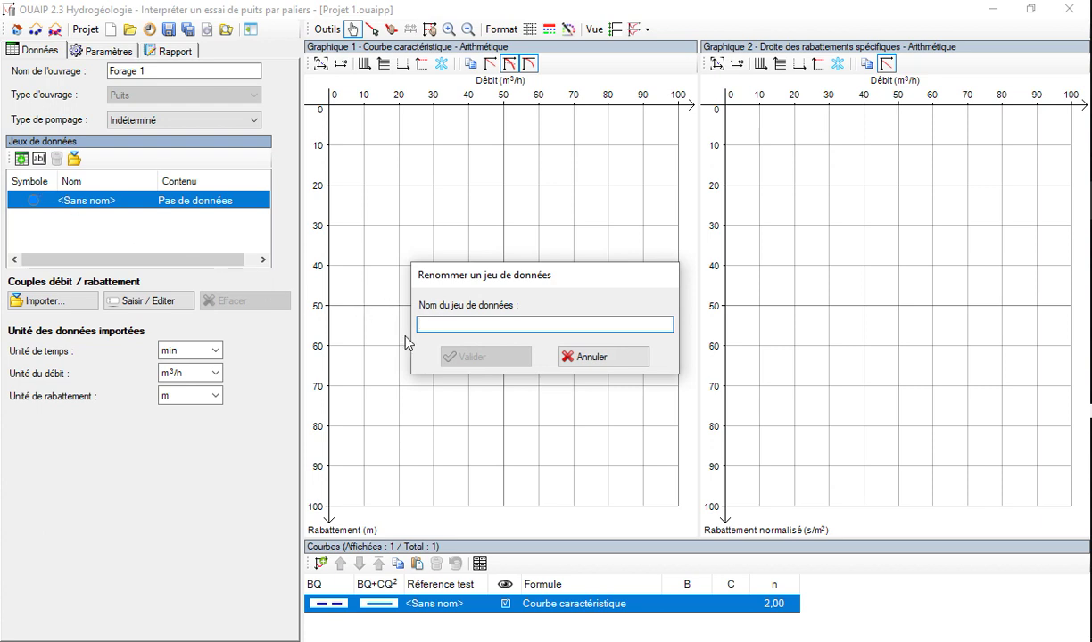
type("Es")
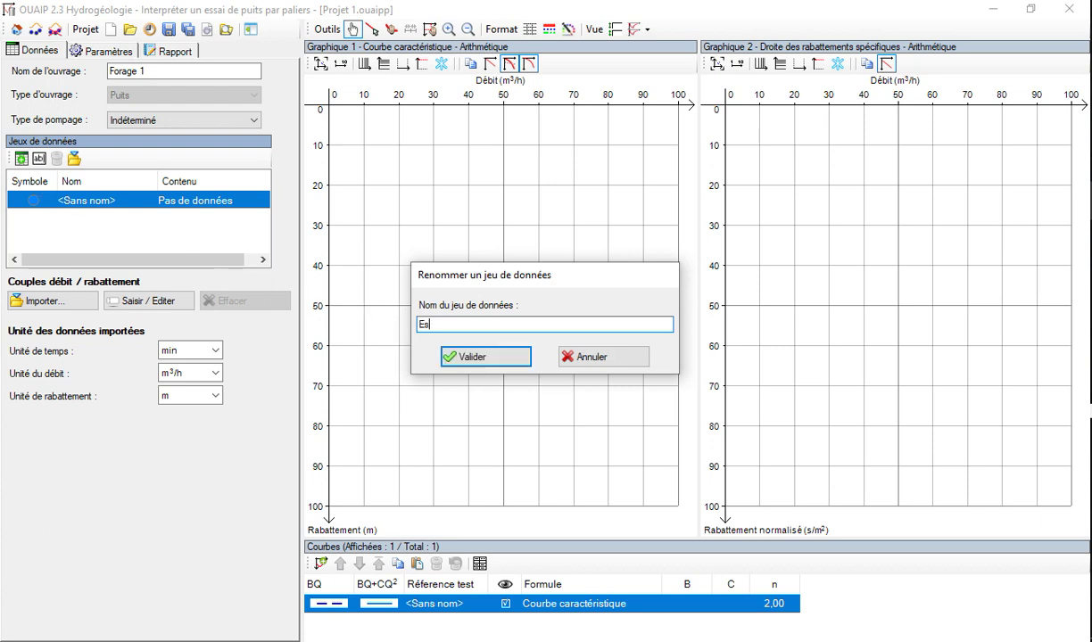
type("sai des puits")
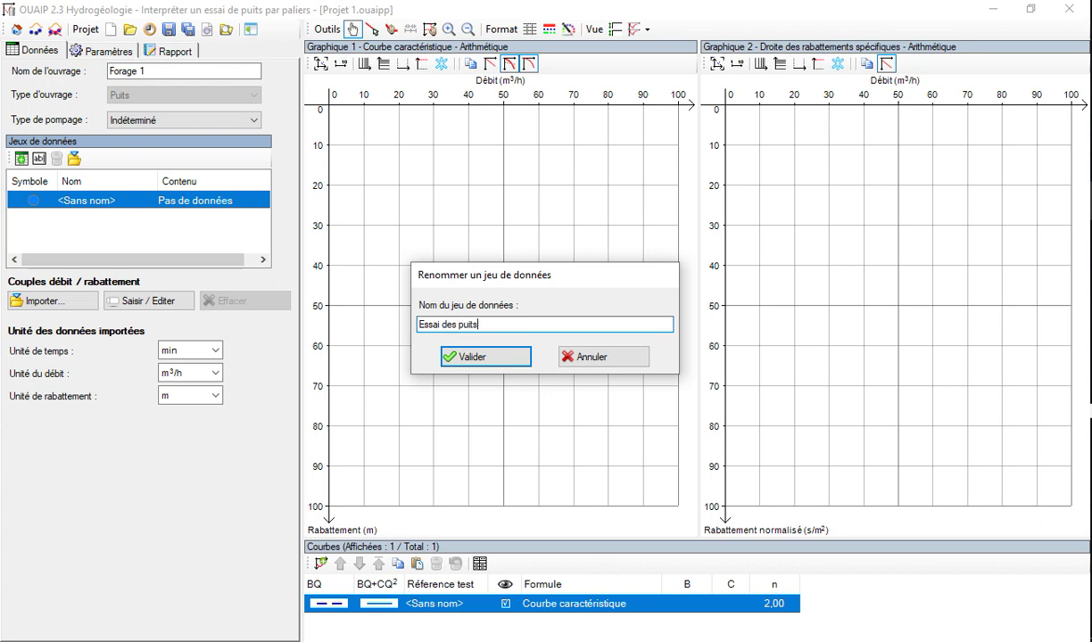
left_click(486, 361)
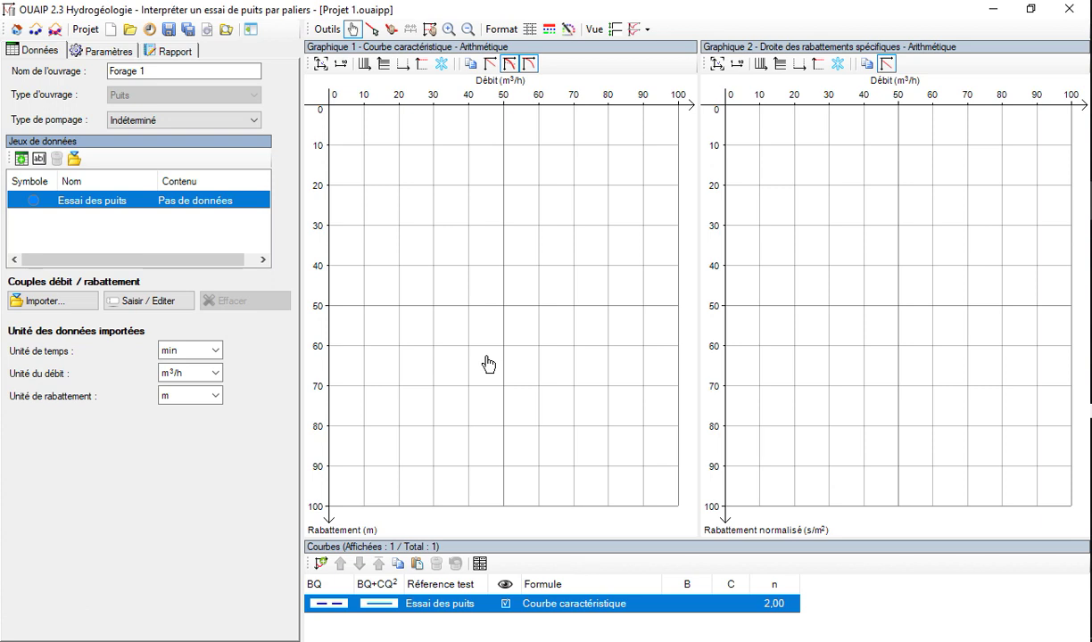
Set the imported data units to min for time and m³/h for flow rate
mouse_move(488, 356)
left_click(216, 352)
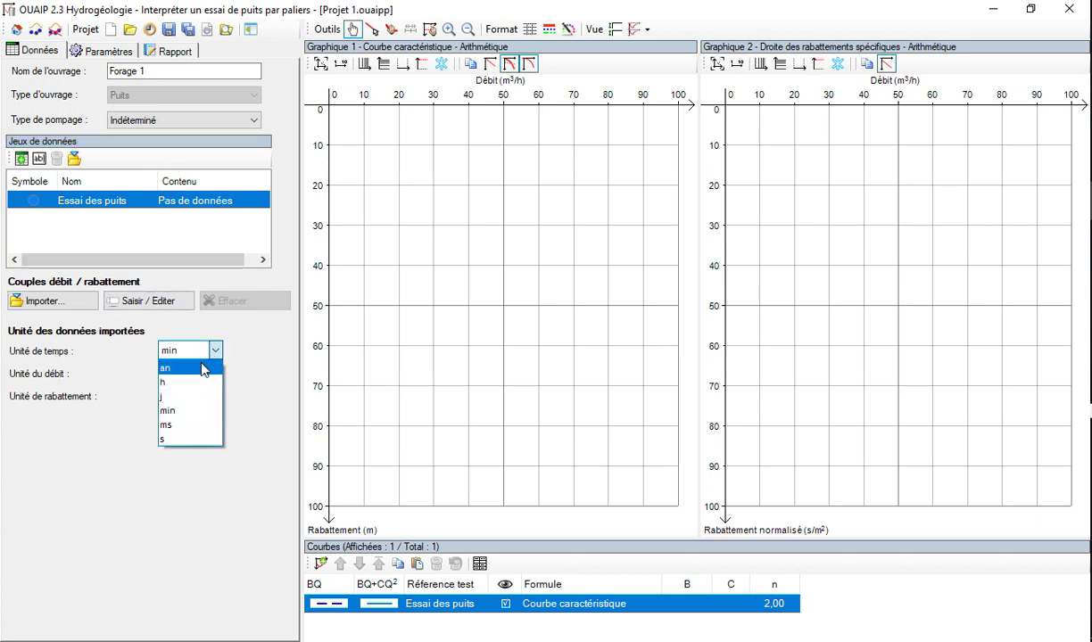
left_click(177, 411)
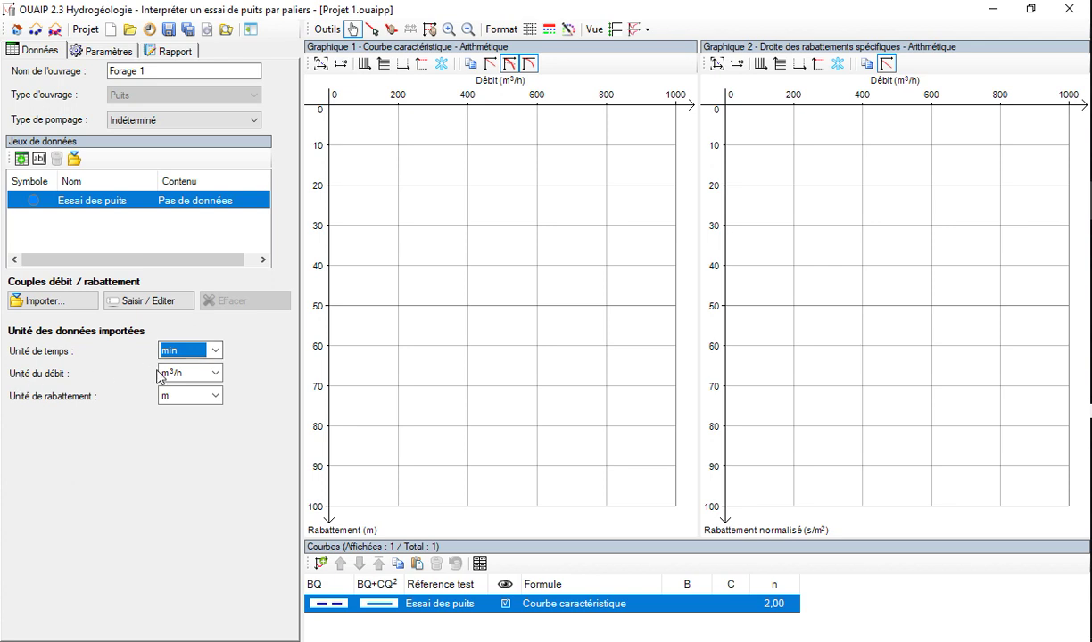
left_click(216, 378)
left_click(216, 379)
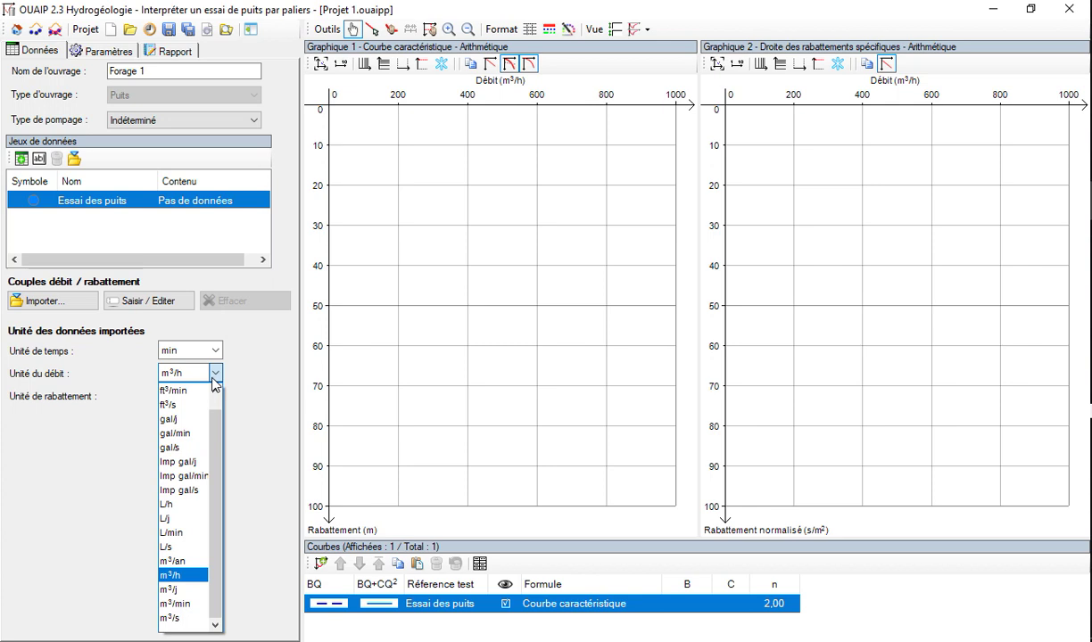
left_click(215, 381)
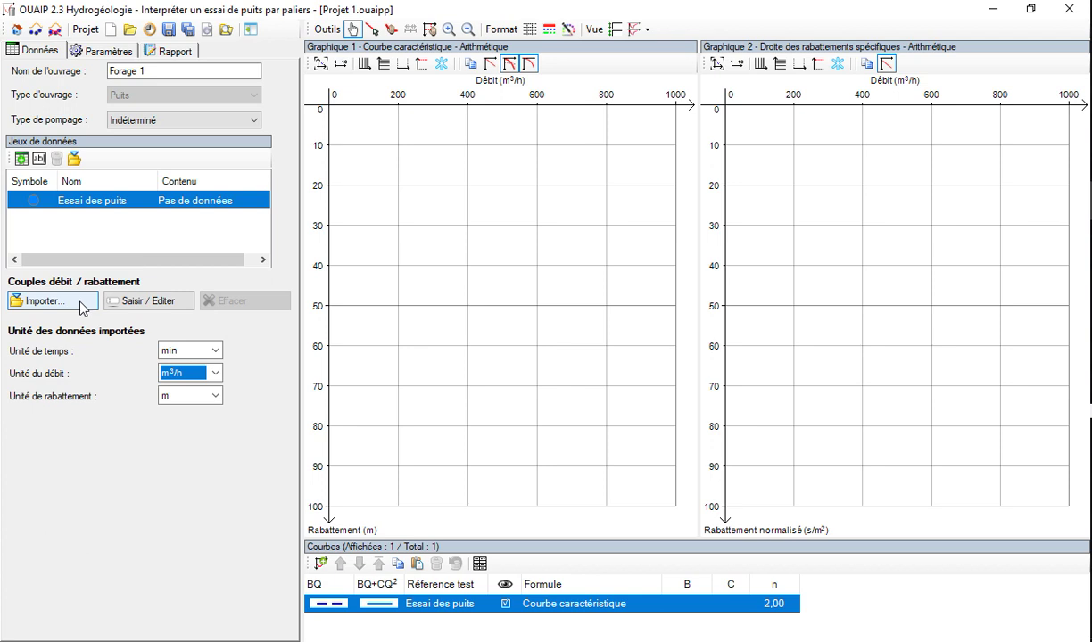
Open the manual entry table for flow/drawdown pairs and check the source values in the Excel workbook
left_click(127, 302)
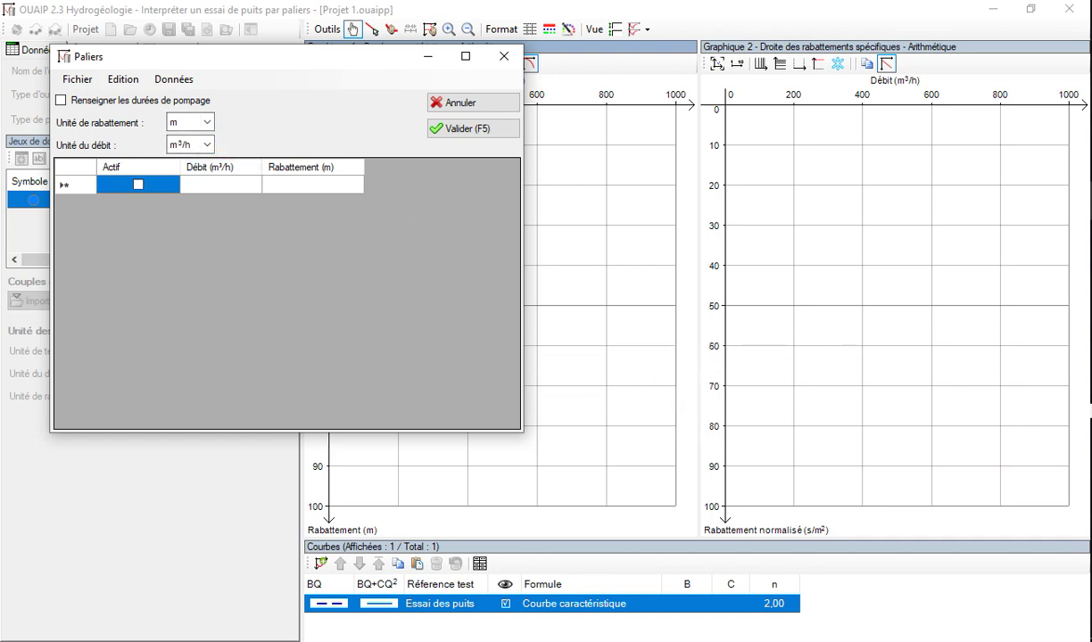
key("alt+Tab")
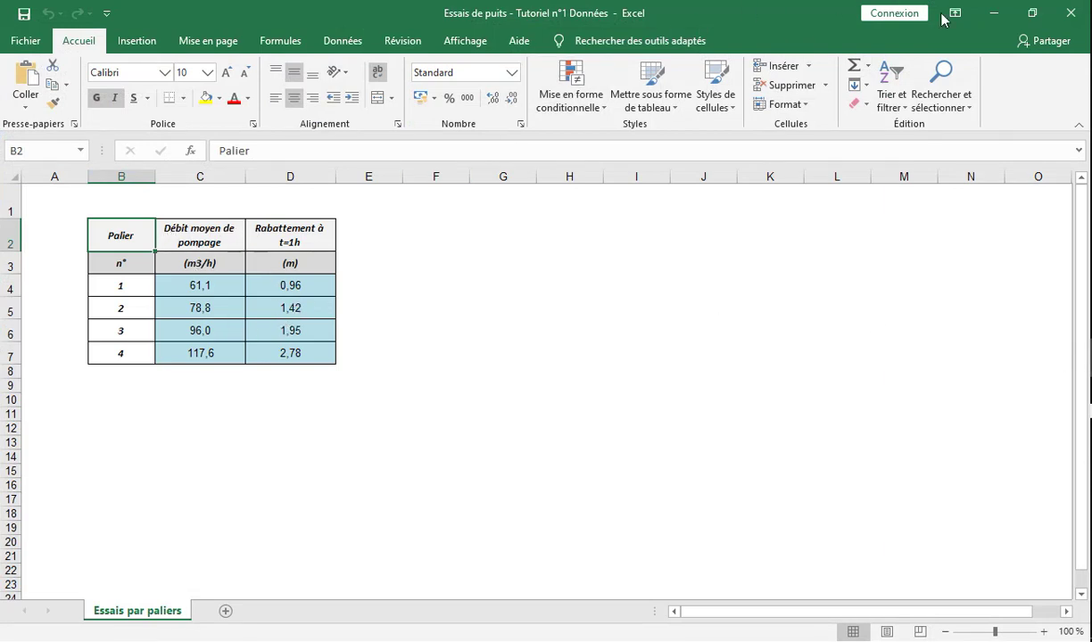
left_click(993, 12)
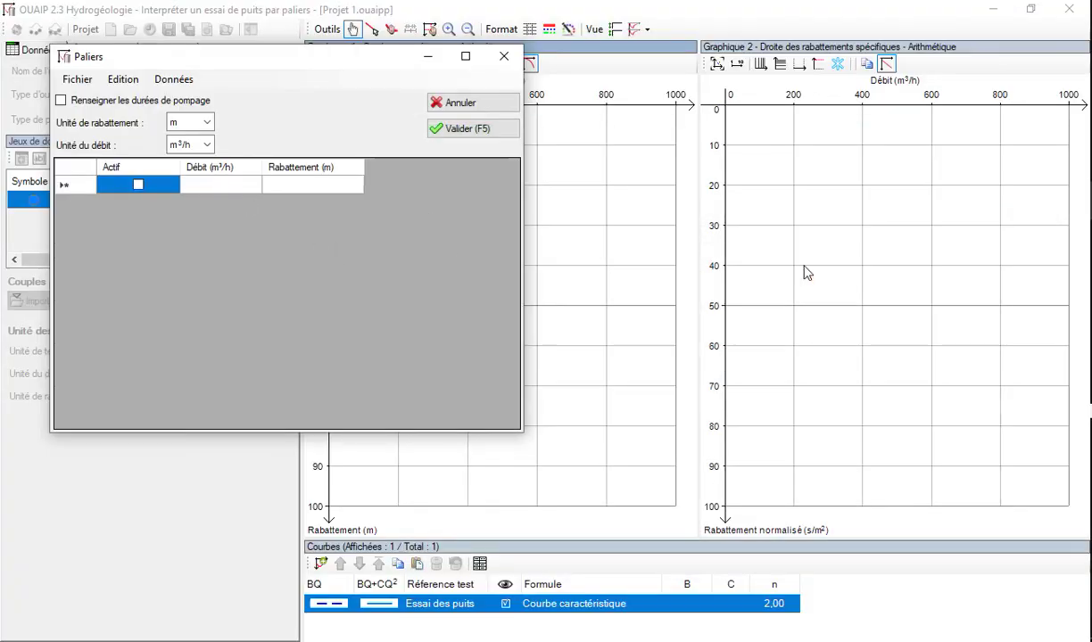
Switch to the Excel workbook and copy the flow rates and drawdowns of all four steps, cells C4:D7
key("alt+Tab")
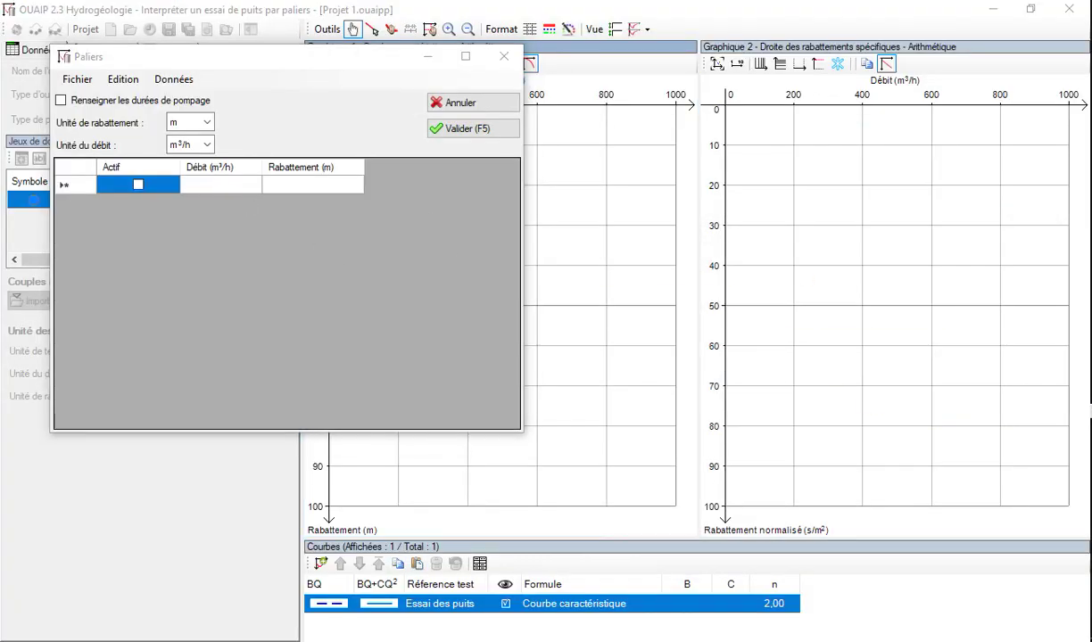
key("alt+Tab")
left_click_drag(224, 277, 299, 350)
right_click(308, 284)
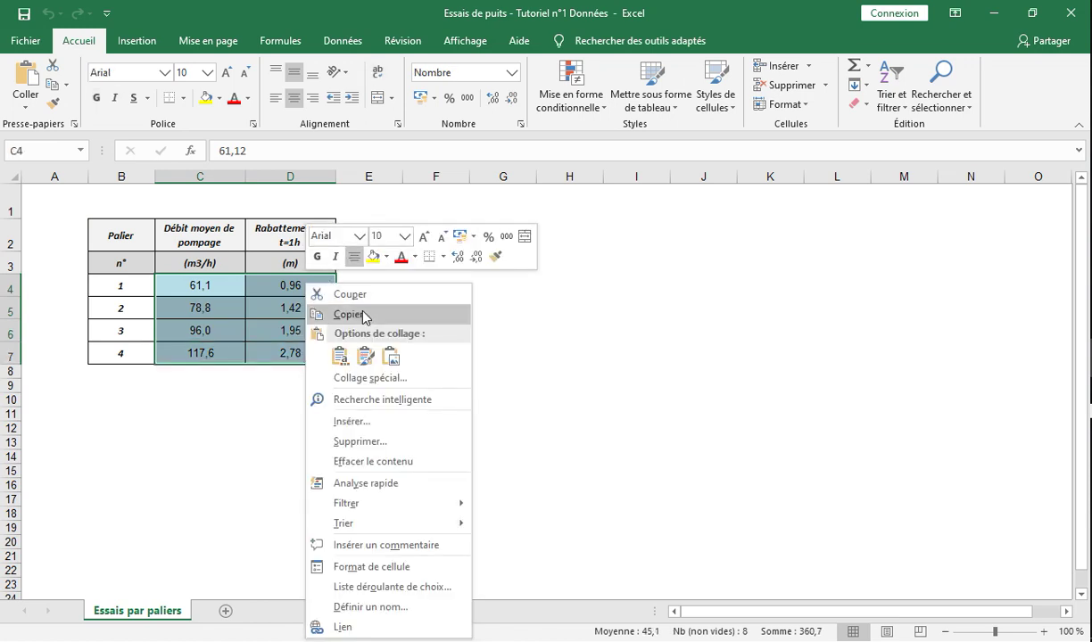
left_click(343, 314)
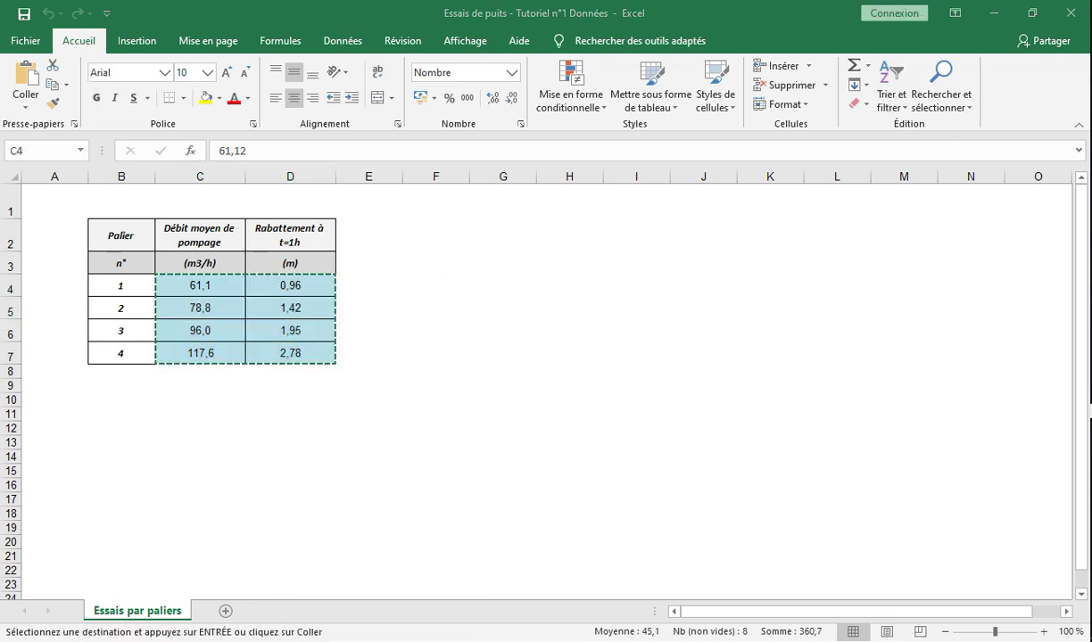
Switch to the Paliers table and try to paste the whole copied block into the first Débit cell
mouse_move(1088, 89)
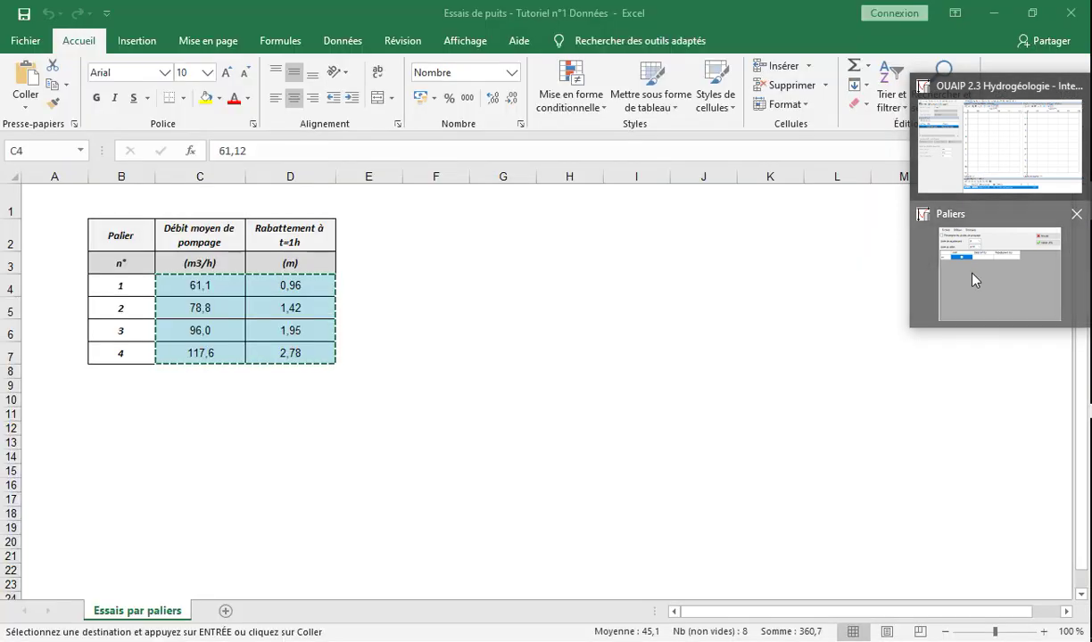
left_click(928, 261)
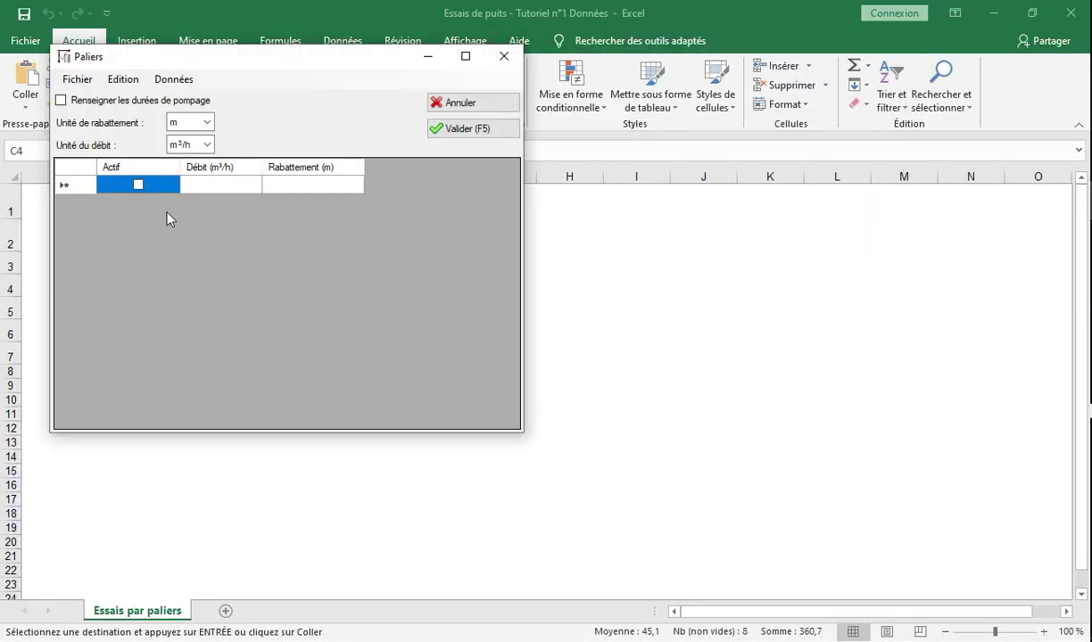
left_click(212, 183)
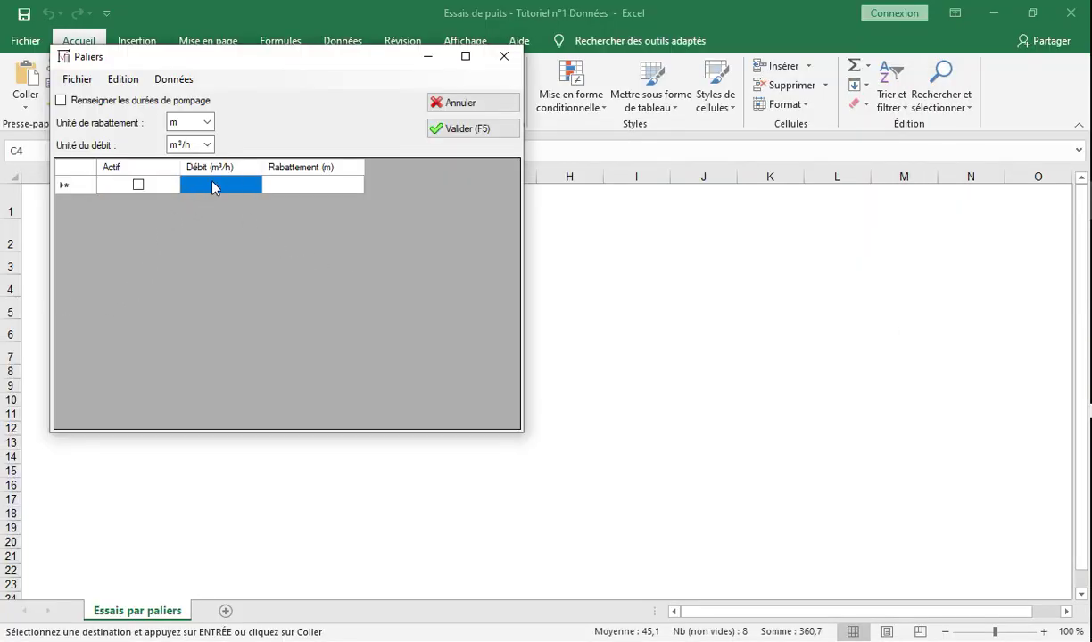
left_click(213, 185)
right_click(214, 184)
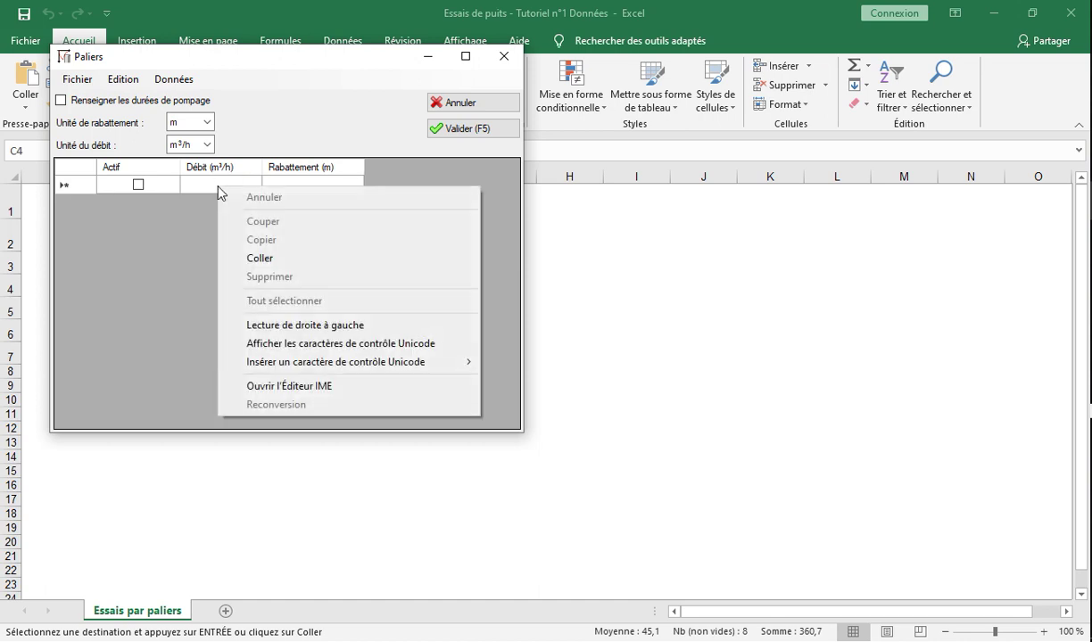
left_click(260, 257)
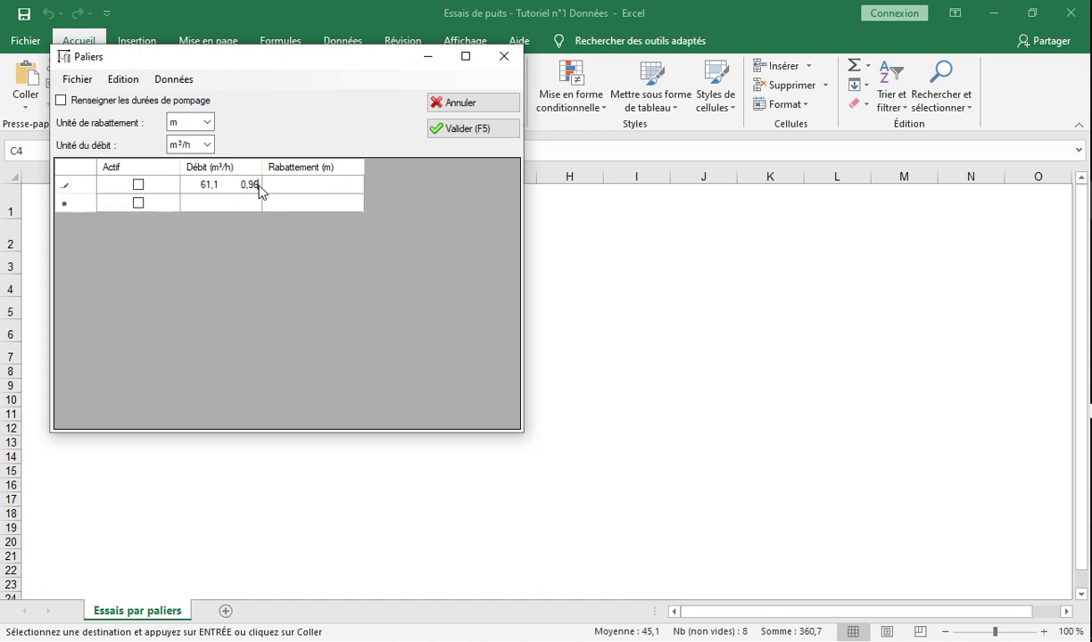
Clear the pasted content from the first Débit cell of the Paliers table
key("ctrl+a")
key("Delete")
left_click(63, 188)
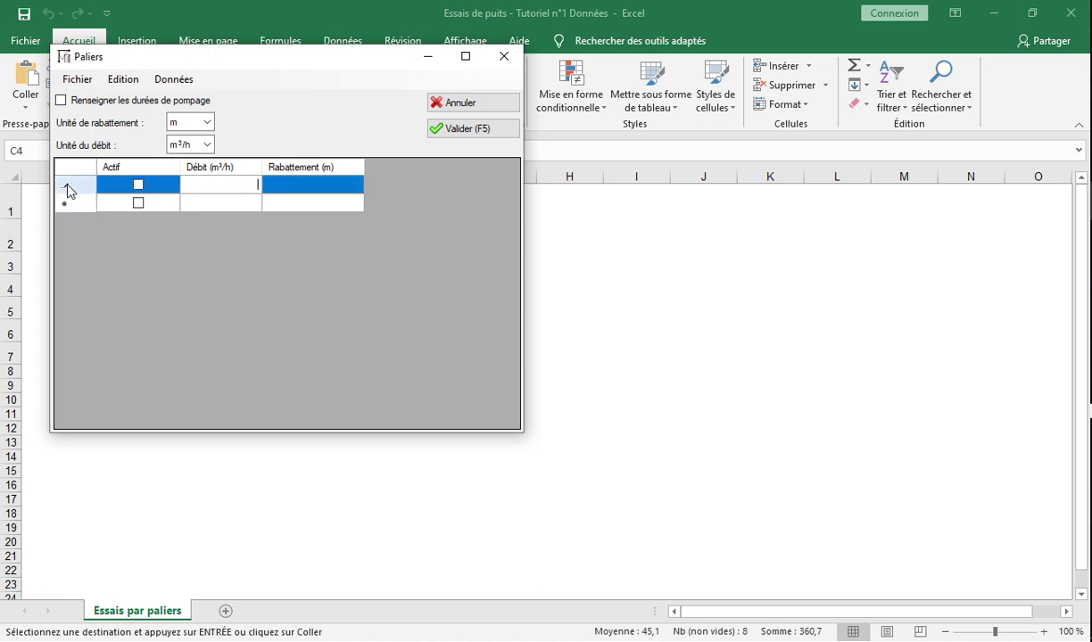
right_click(211, 180)
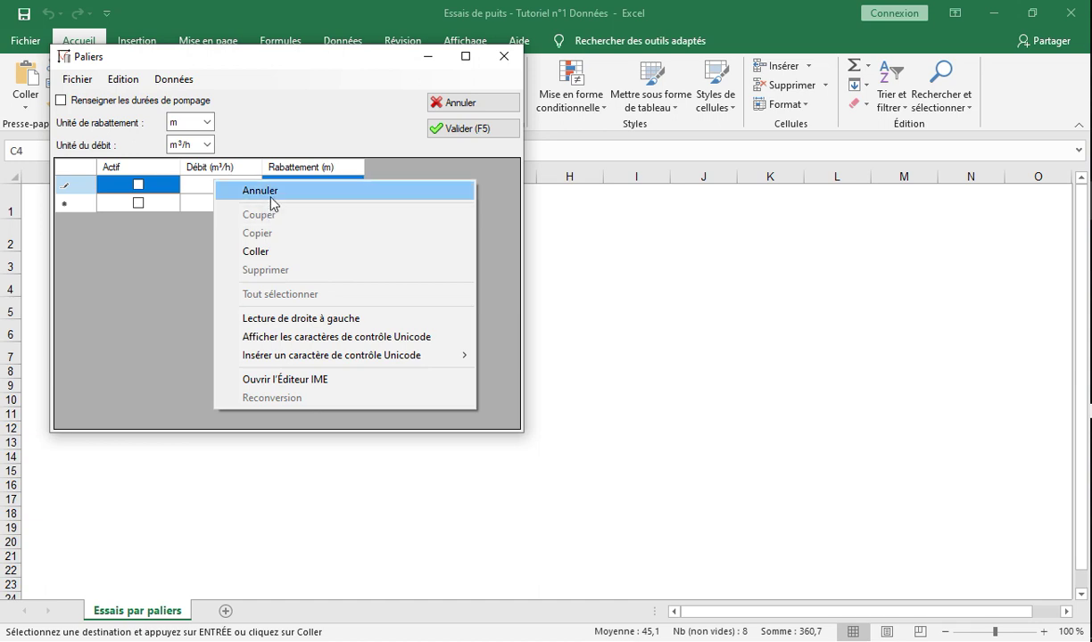
left_click(264, 191)
right_click(235, 179)
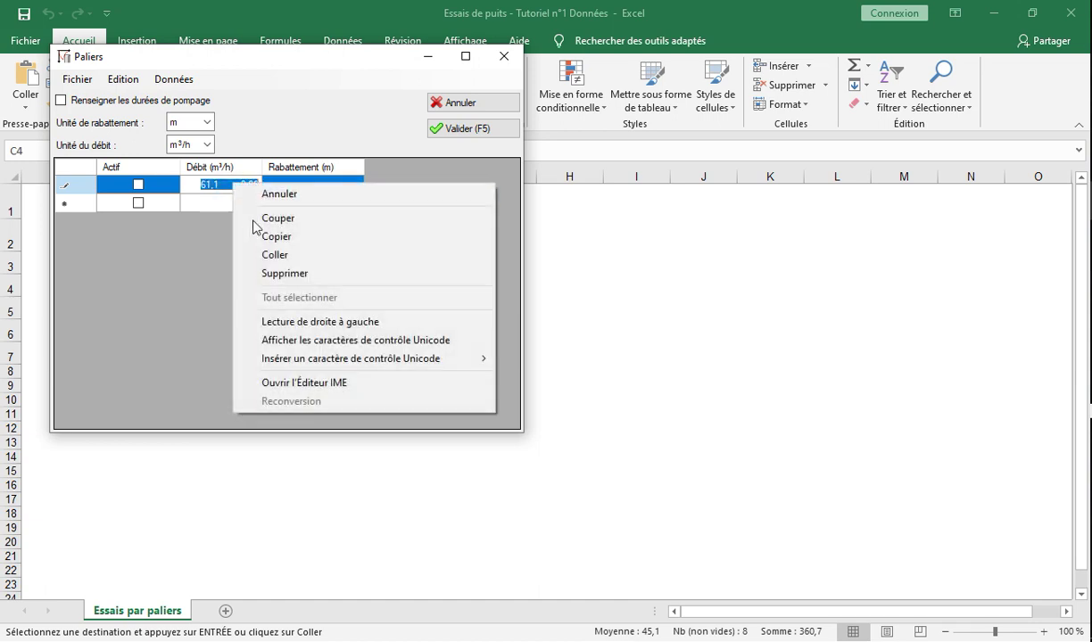
left_click(264, 271)
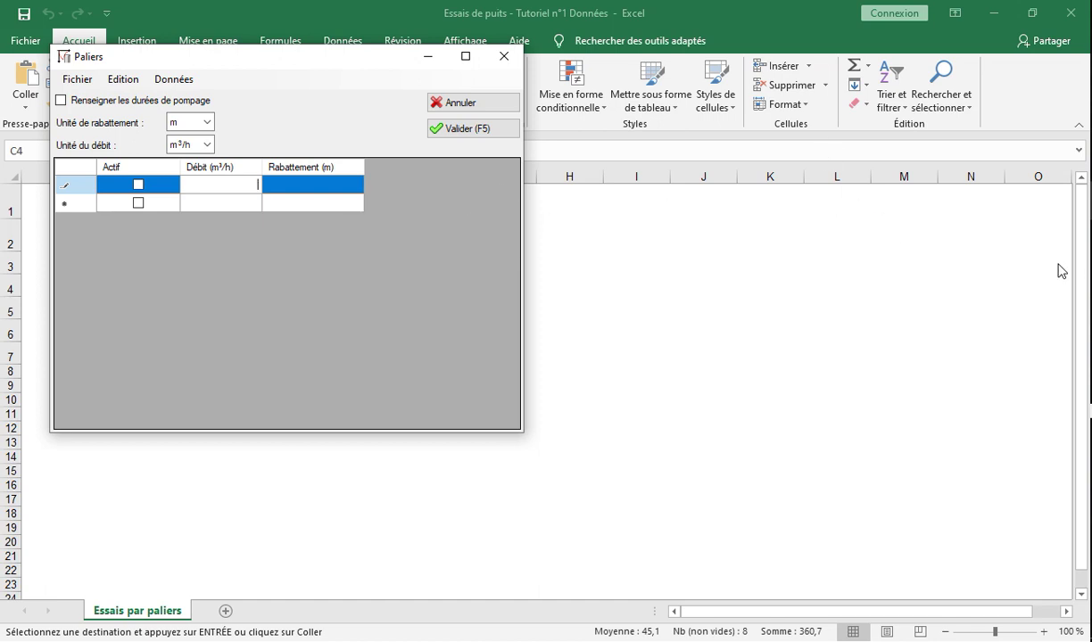
Copy the first step's flow rate, 61,1, from cell C4 of the Excel workbook into the first Débit cell of the Paliers table
left_click(1090, 437)
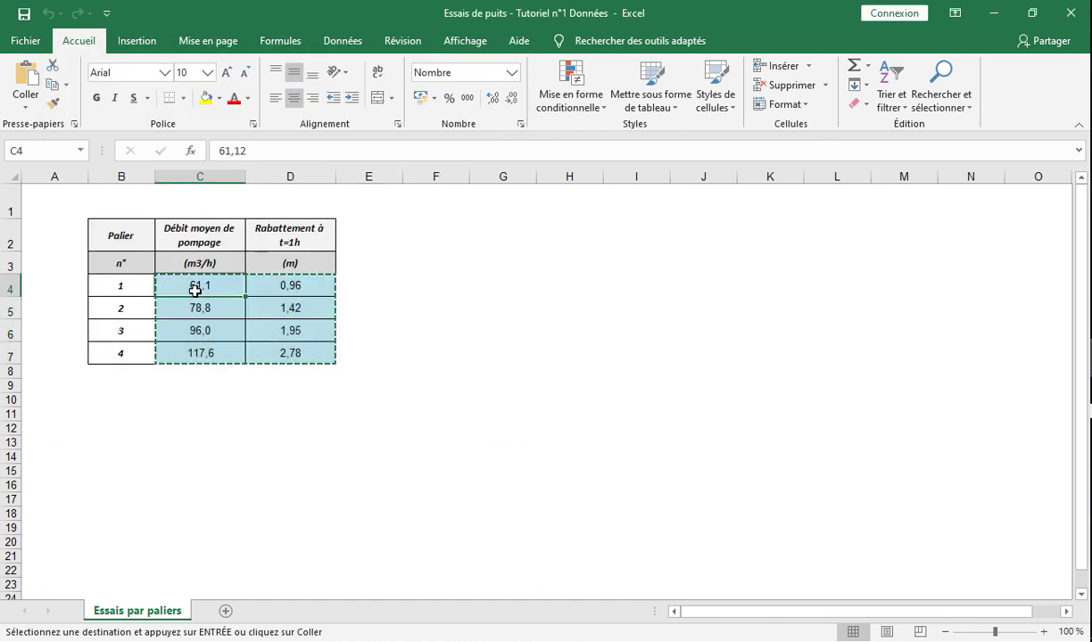
right_click(194, 283)
left_click(237, 314)
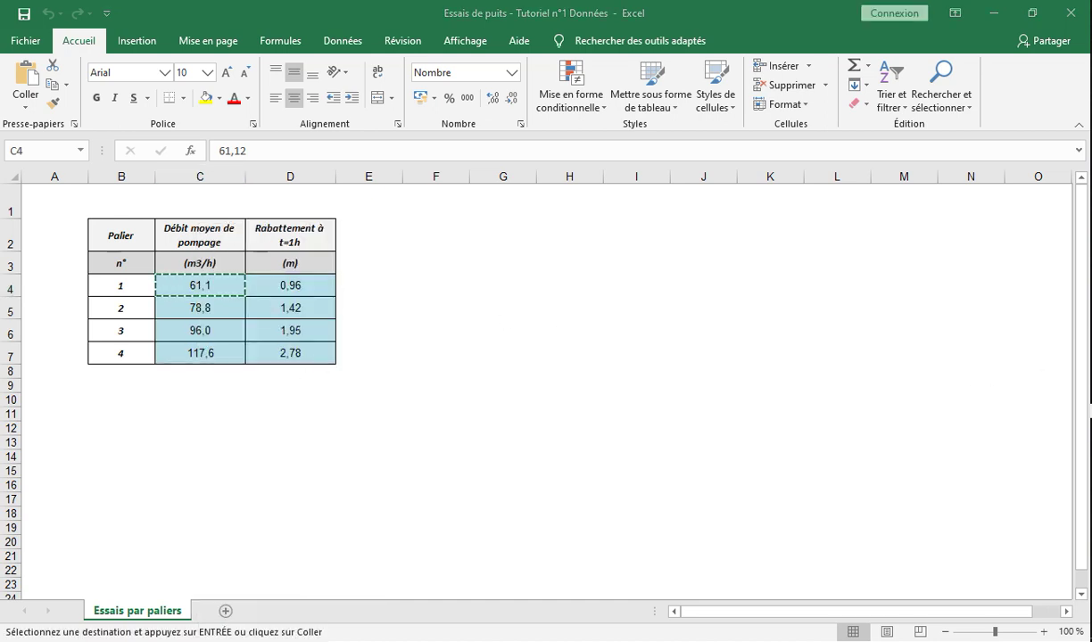
mouse_move(1083, 205)
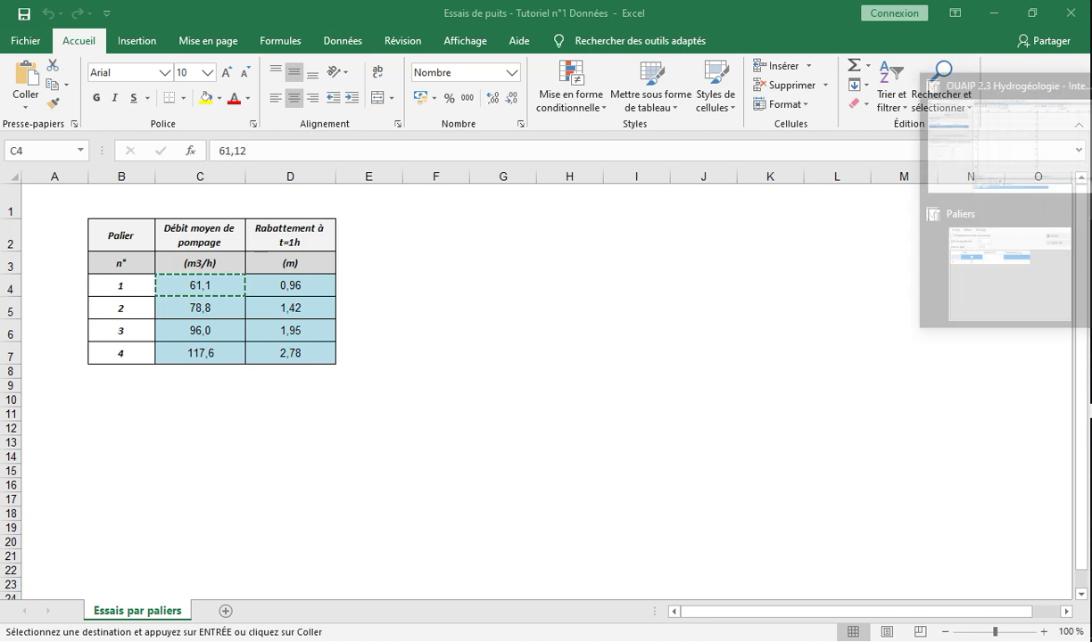
left_click(1019, 217)
left_click(231, 184)
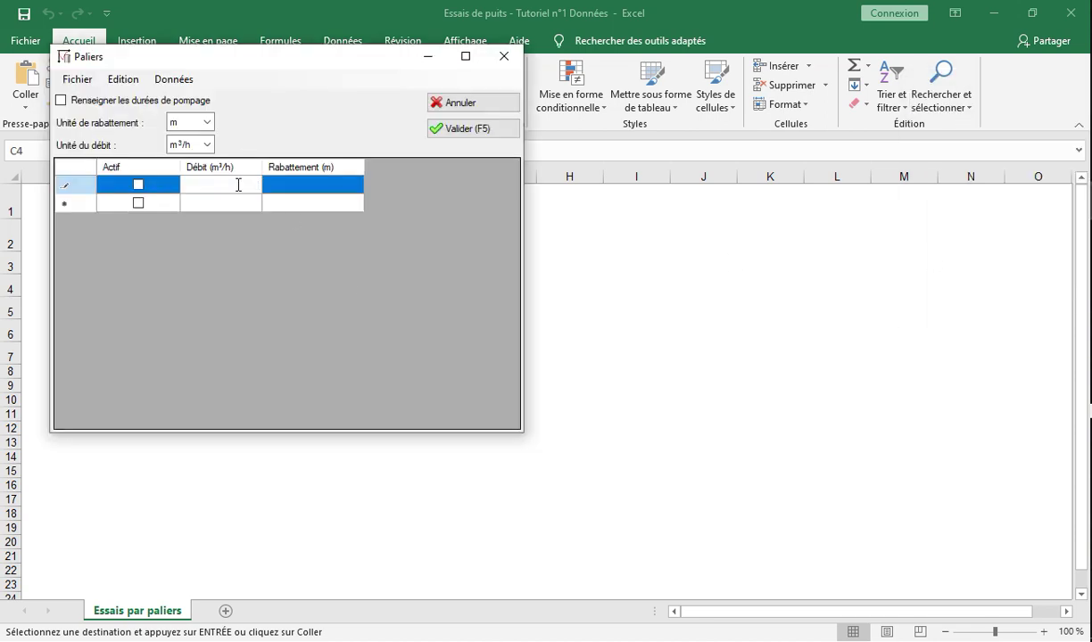
right_click(237, 184)
left_click(301, 256)
Copy the first step's drawdown, 0,96, from cell D4 of the Excel workbook into the first Rabattement cell of the Paliers table
left_click(296, 190)
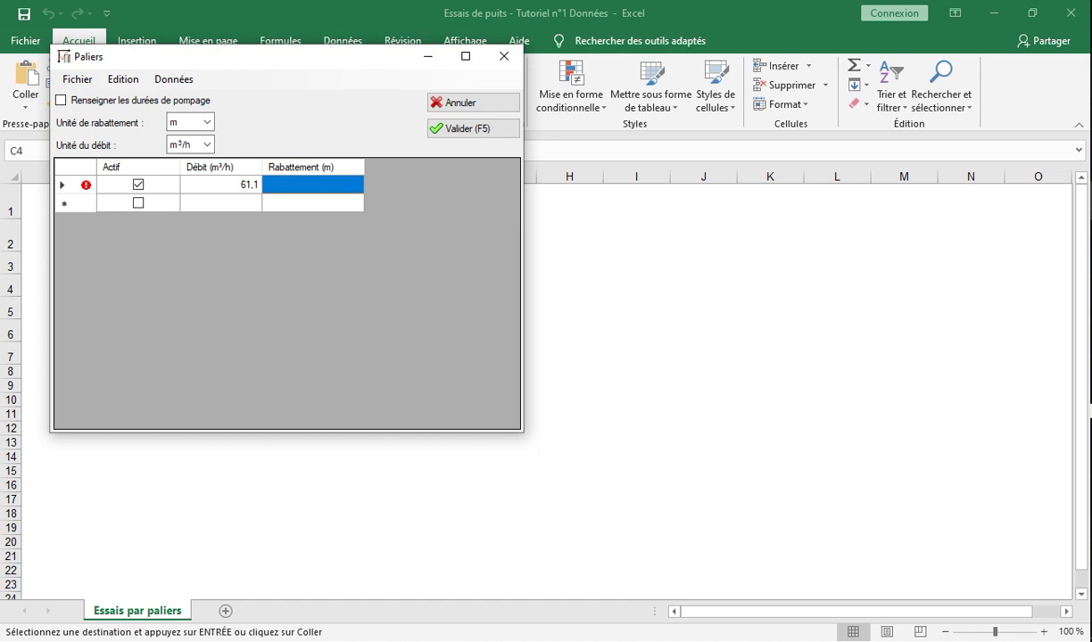
left_click(321, 183)
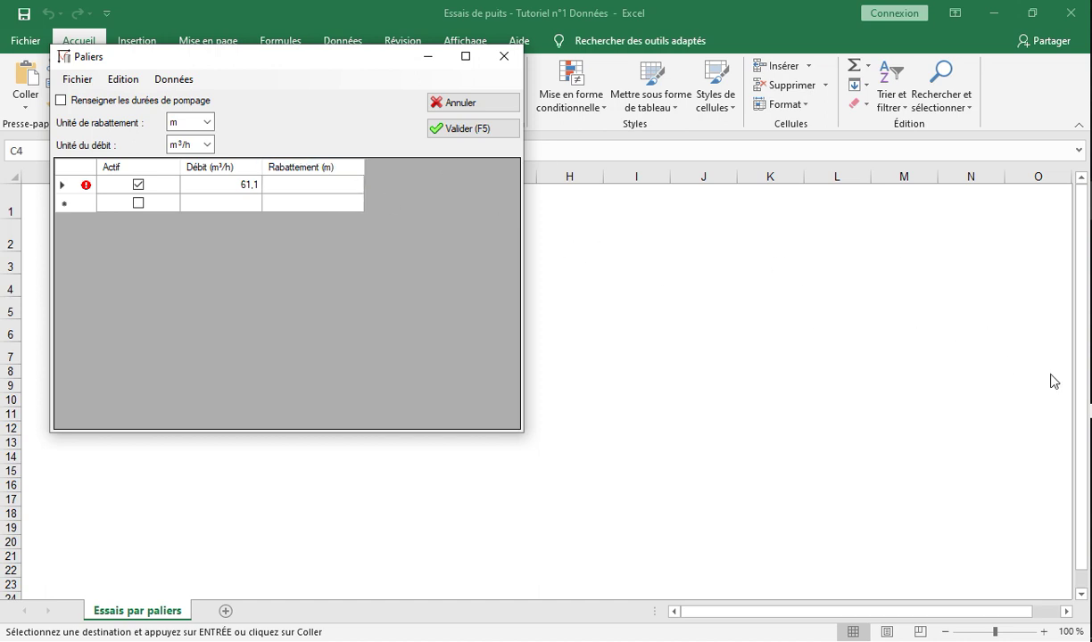
key("Escape")
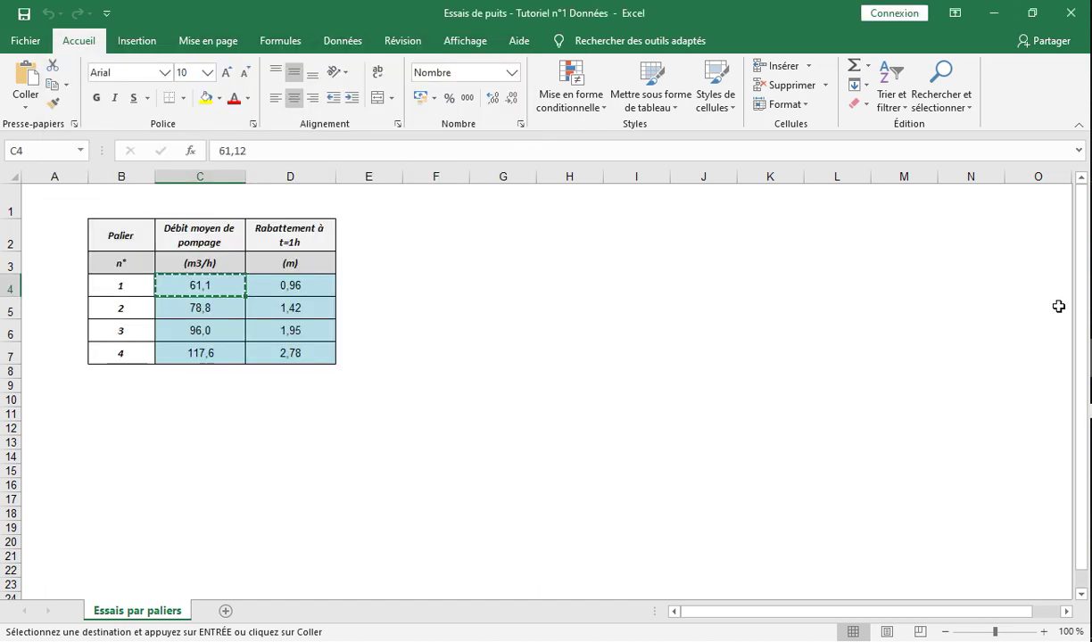
left_click(261, 284)
right_click(255, 278)
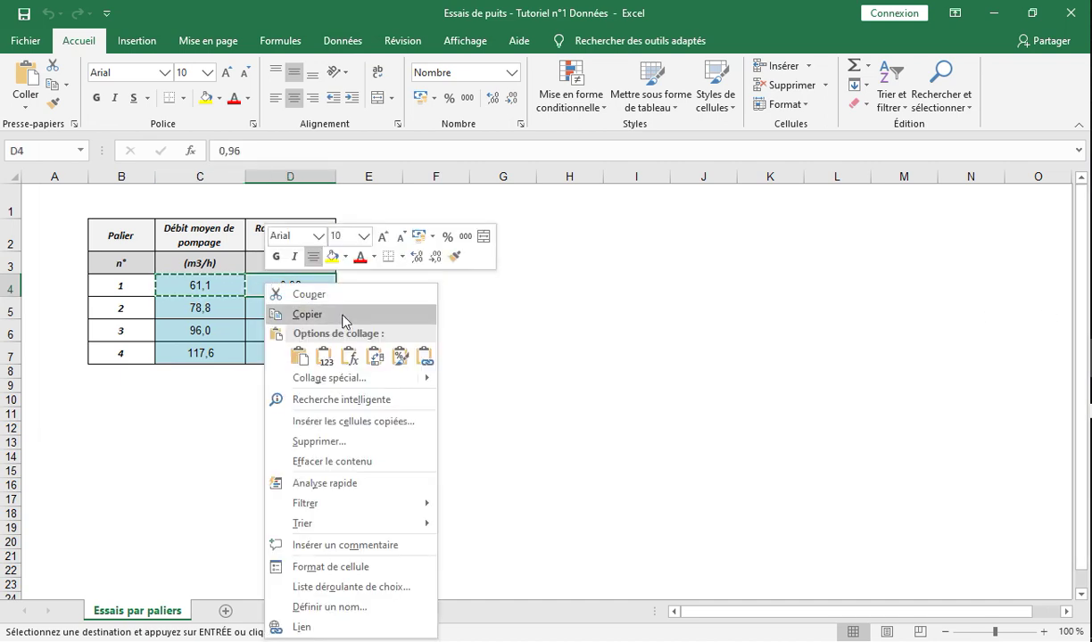
left_click(337, 312)
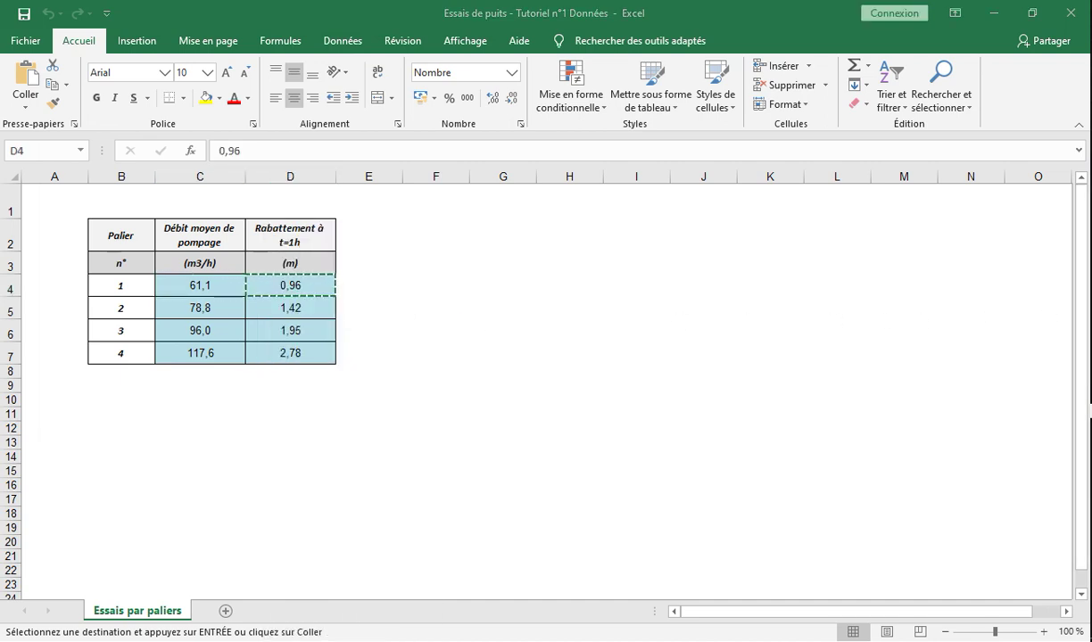
left_click(965, 234)
left_click(345, 183)
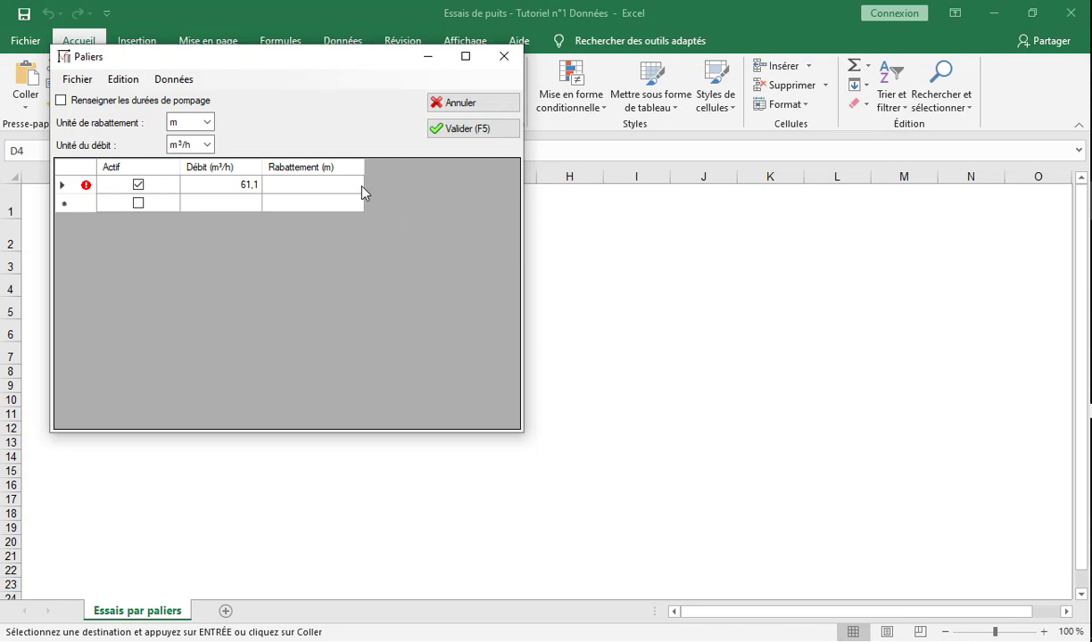
right_click(347, 185)
left_click(386, 256)
left_click(315, 202)
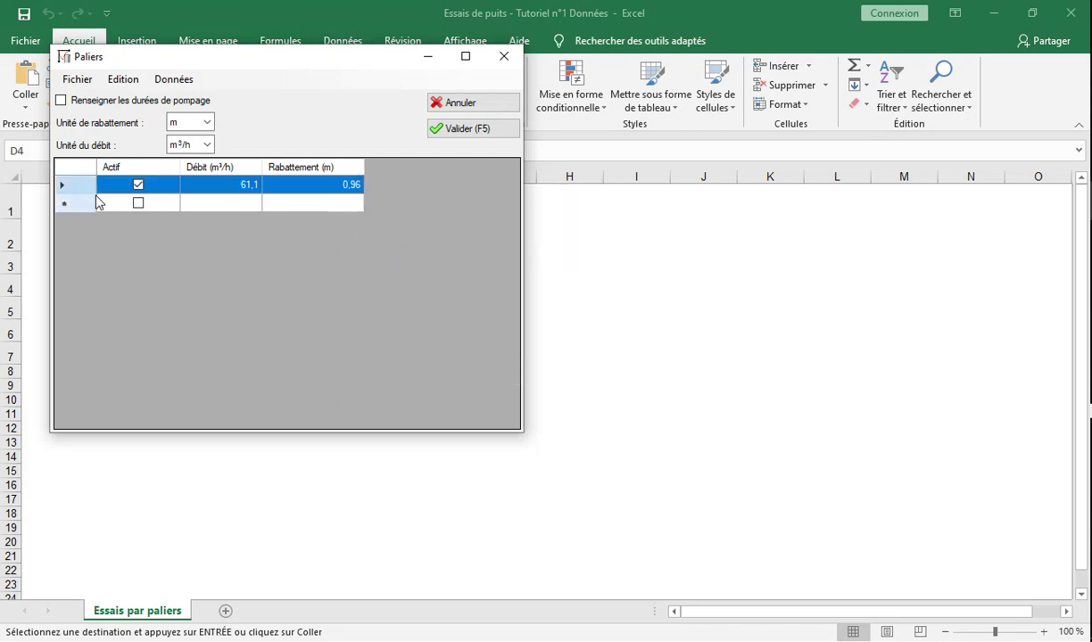
Copy the second step's flow rate, 78,8, from cell C5 of the Excel workbook into the second Débit cell of the Paliers table
left_click(228, 204)
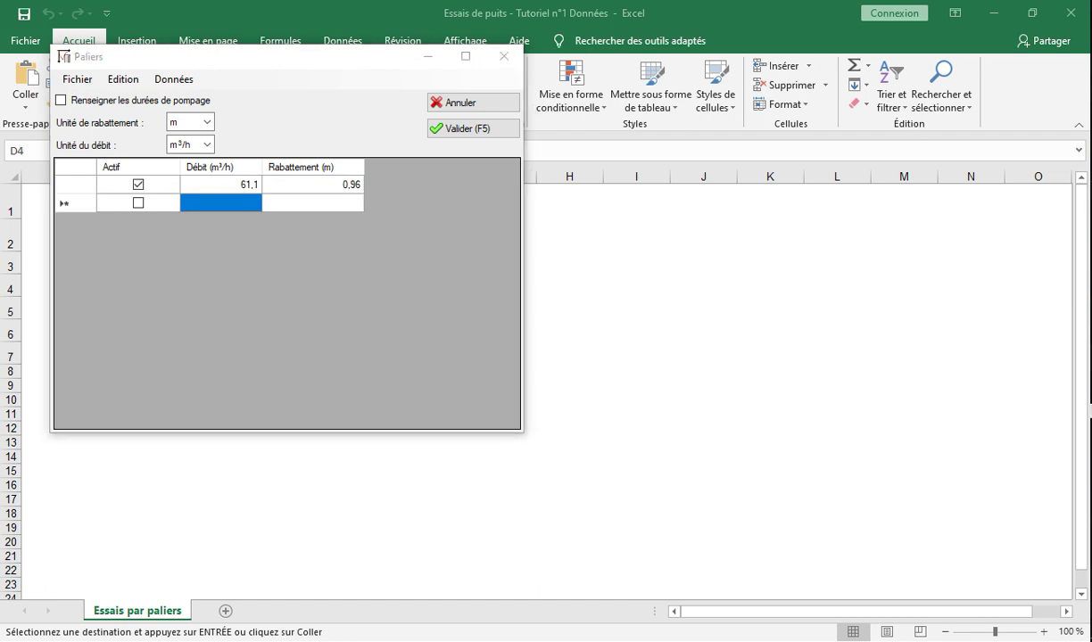
key("alt+Tab")
left_click(202, 307)
right_click(203, 307)
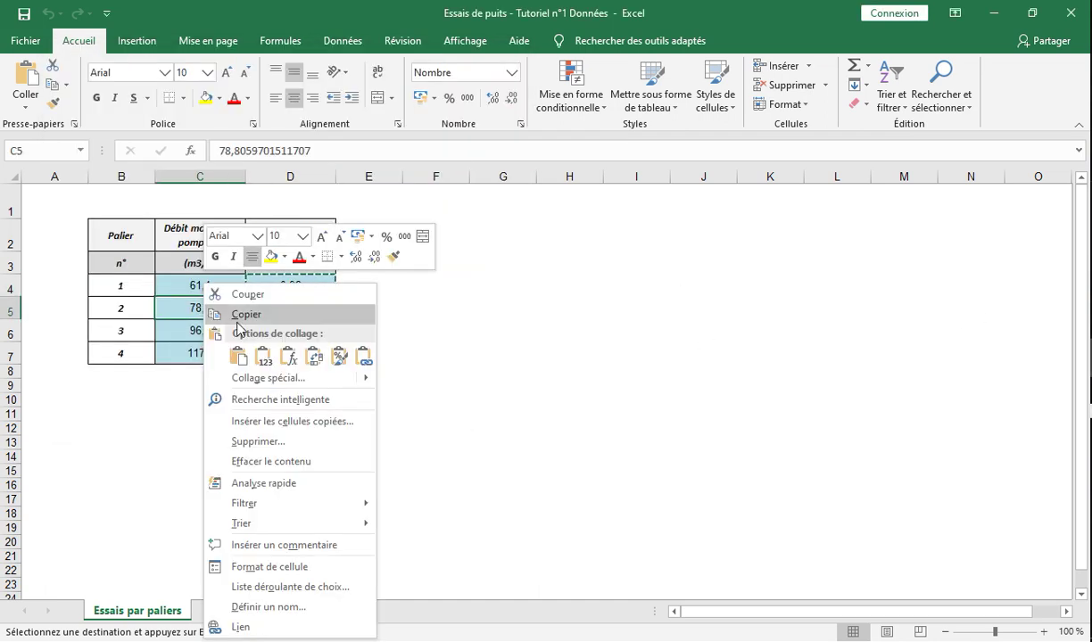
left_click(237, 318)
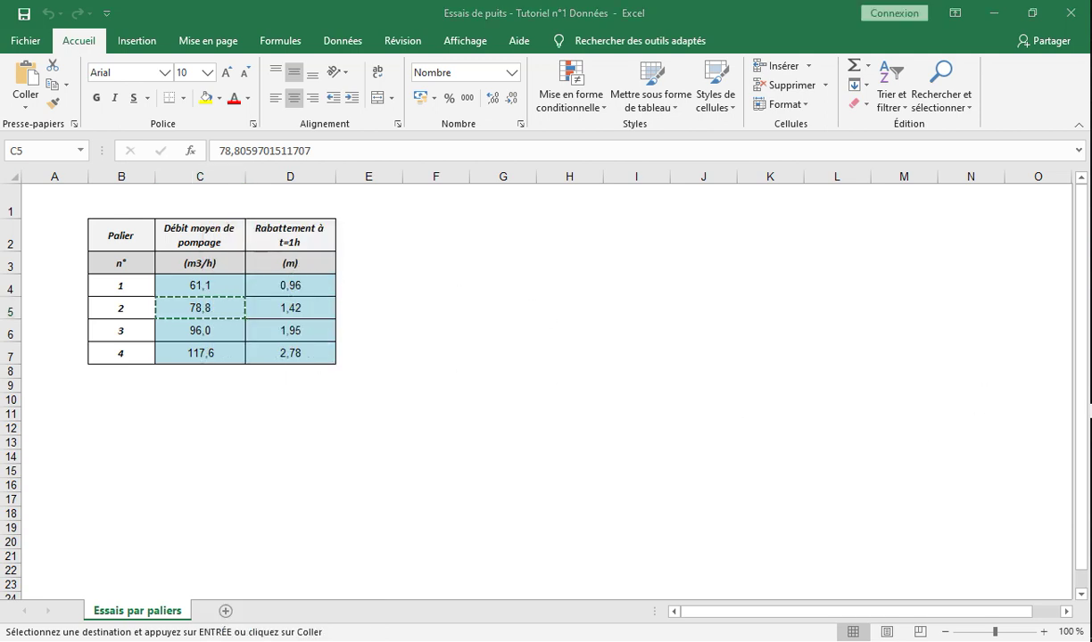
left_click(976, 245)
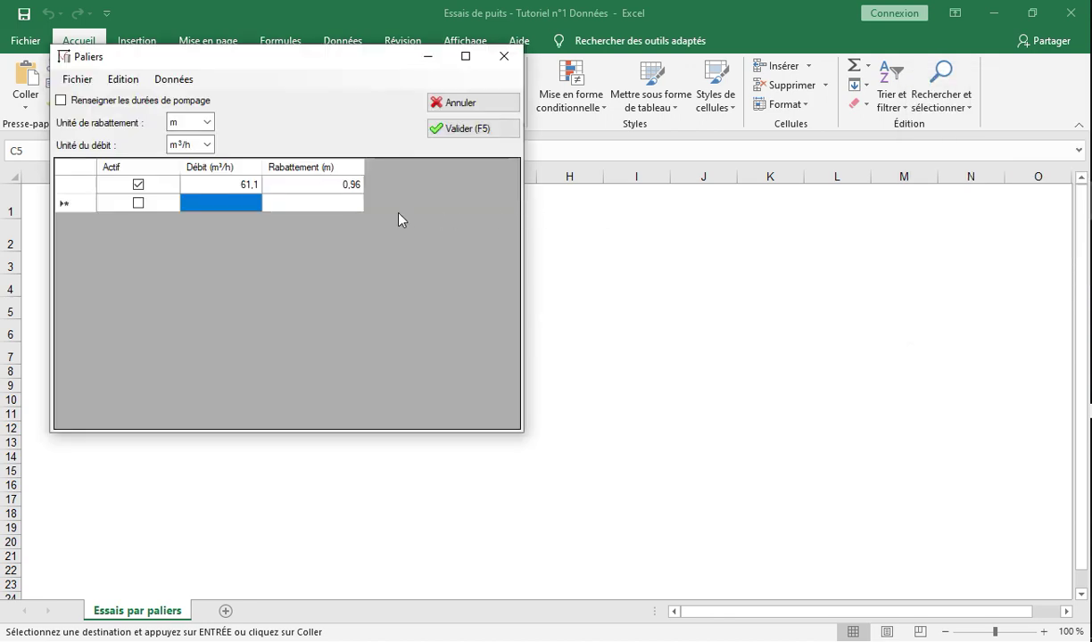
left_click(241, 207)
right_click(241, 207)
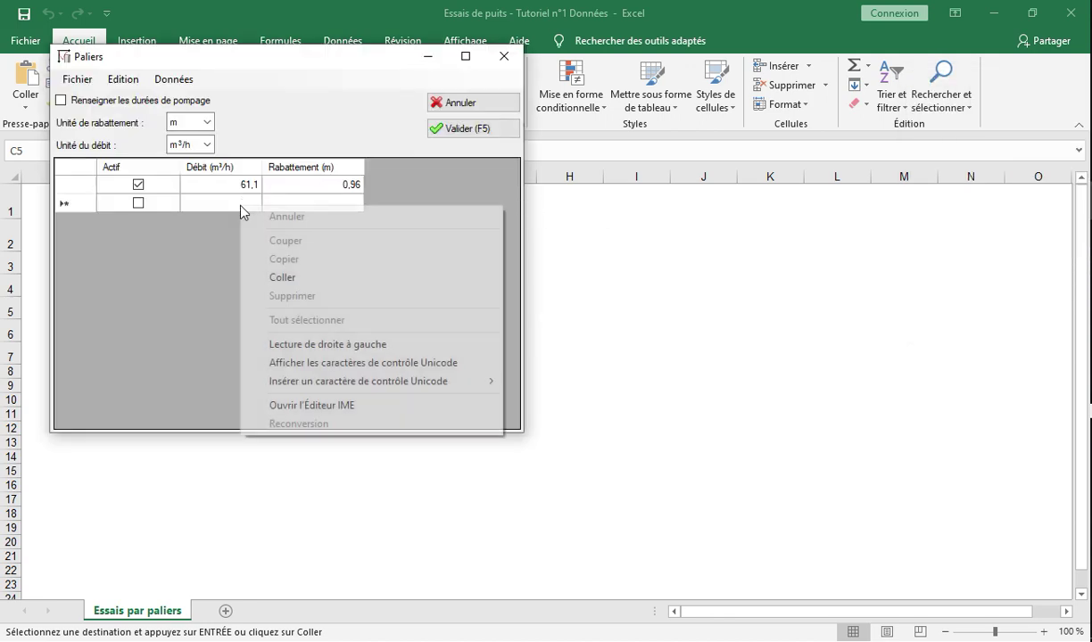
left_click(294, 279)
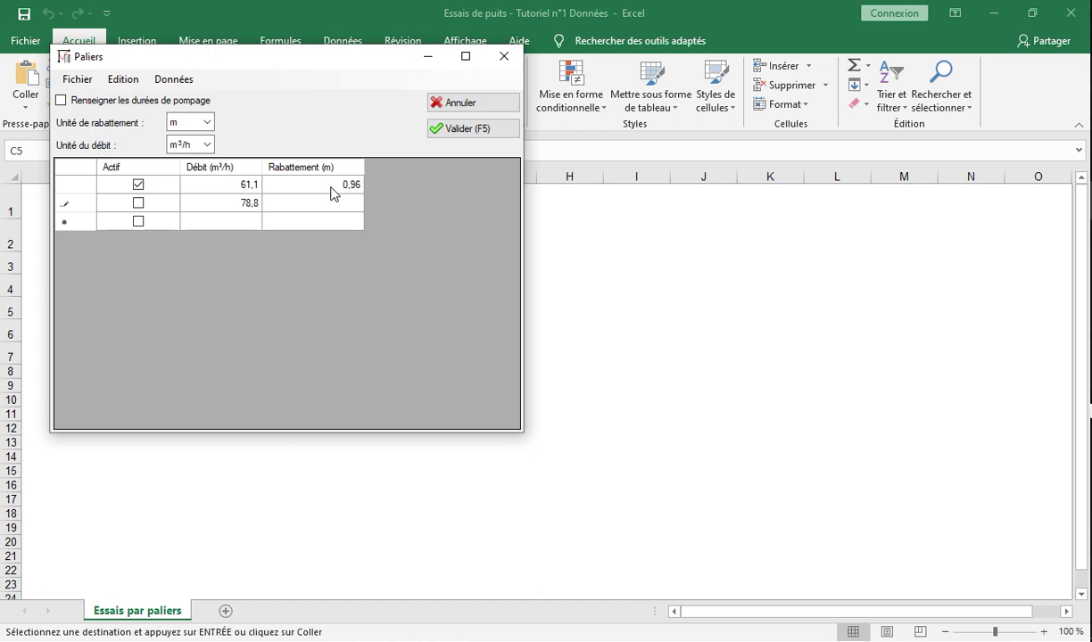
Copy the second step's drawdown, 1,42, from cell D5 of the Excel workbook into the second Rabattement cell of the Paliers table
key("alt+Tab")
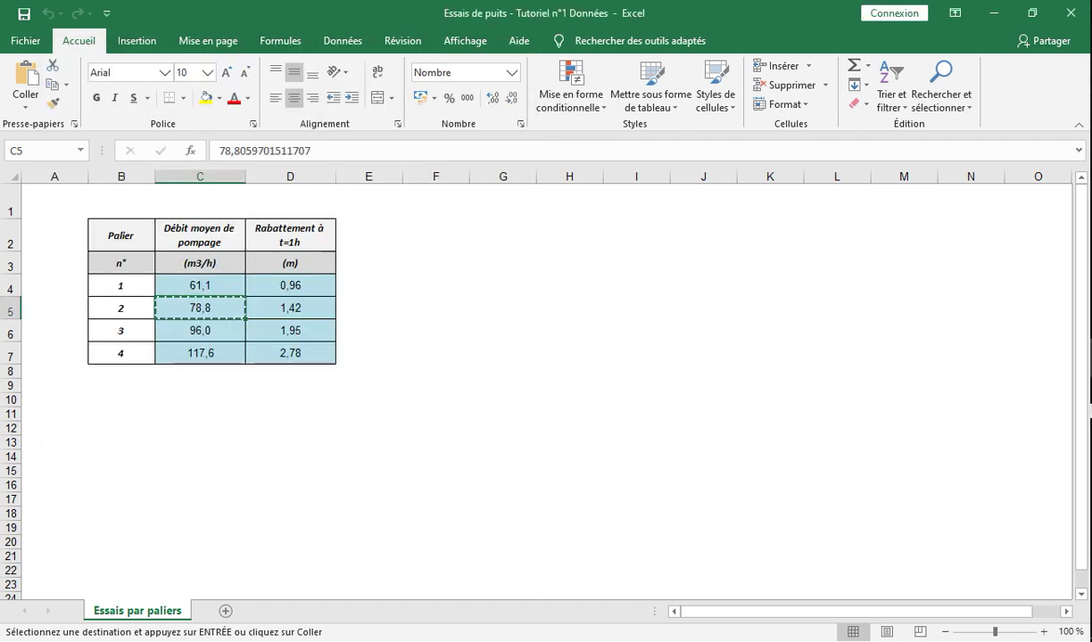
left_click(272, 305)
right_click(273, 306)
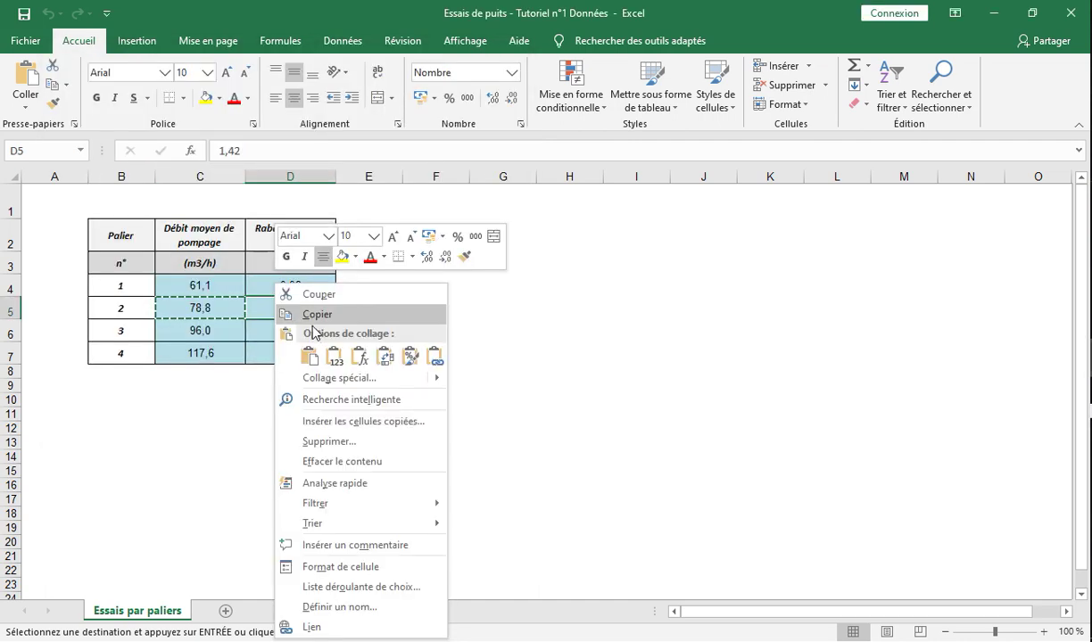
left_click(303, 314)
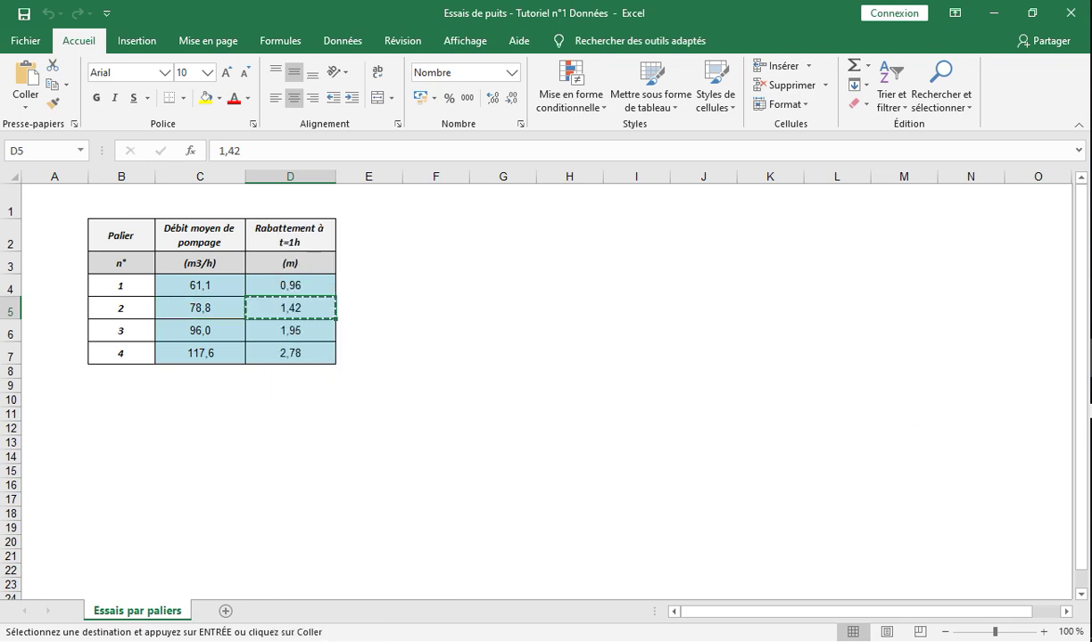
key("alt+Tab")
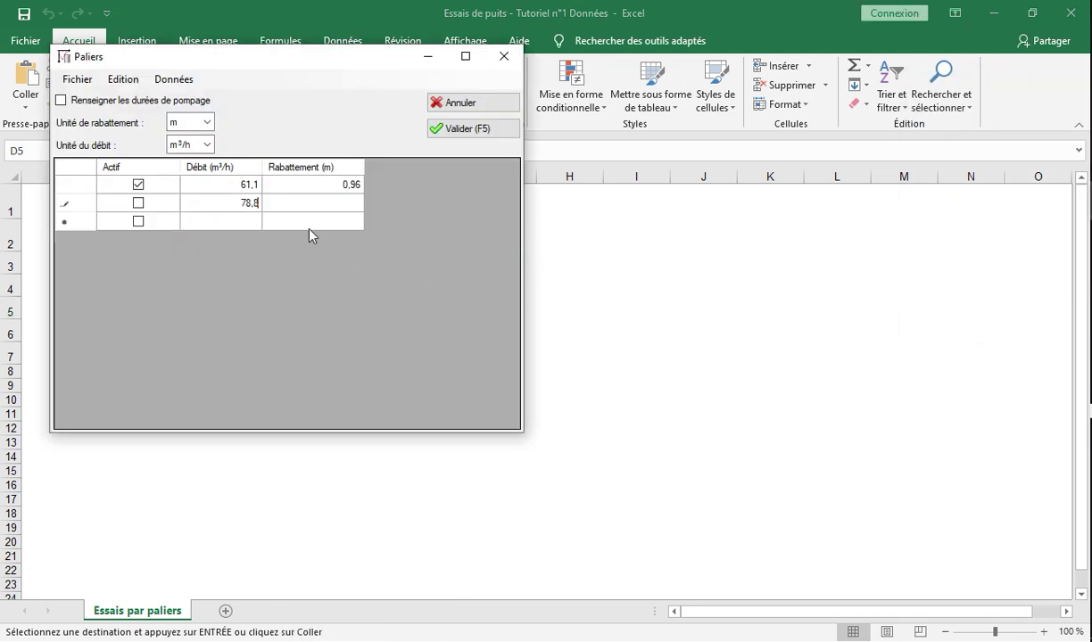
left_click(300, 215)
left_click(302, 212)
right_click(301, 209)
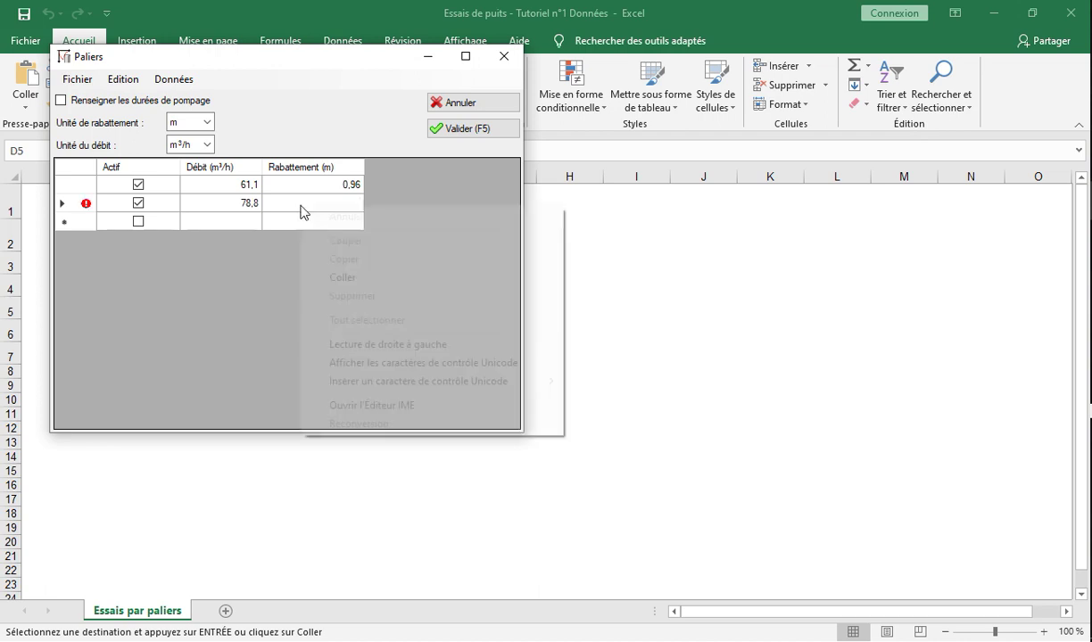
left_click(284, 208)
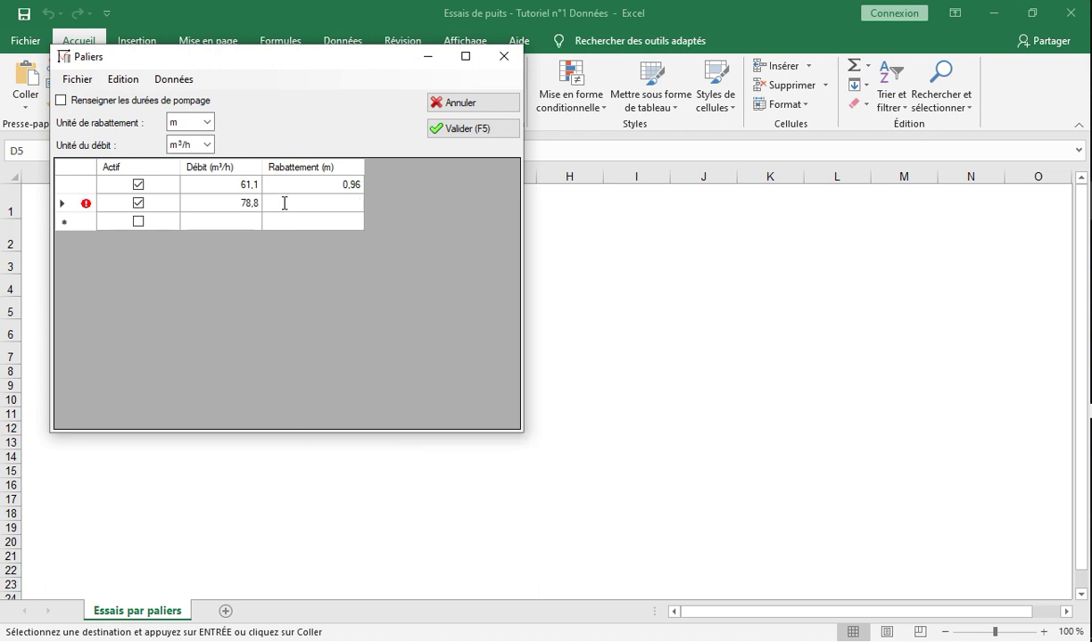
right_click(285, 202)
left_click(324, 273)
Copy the third step's flow rate, 96,0, from cell C6 of the Excel workbook into the third Débit cell of the Paliers table
left_click(225, 225)
left_click(222, 222)
left_click(1089, 411)
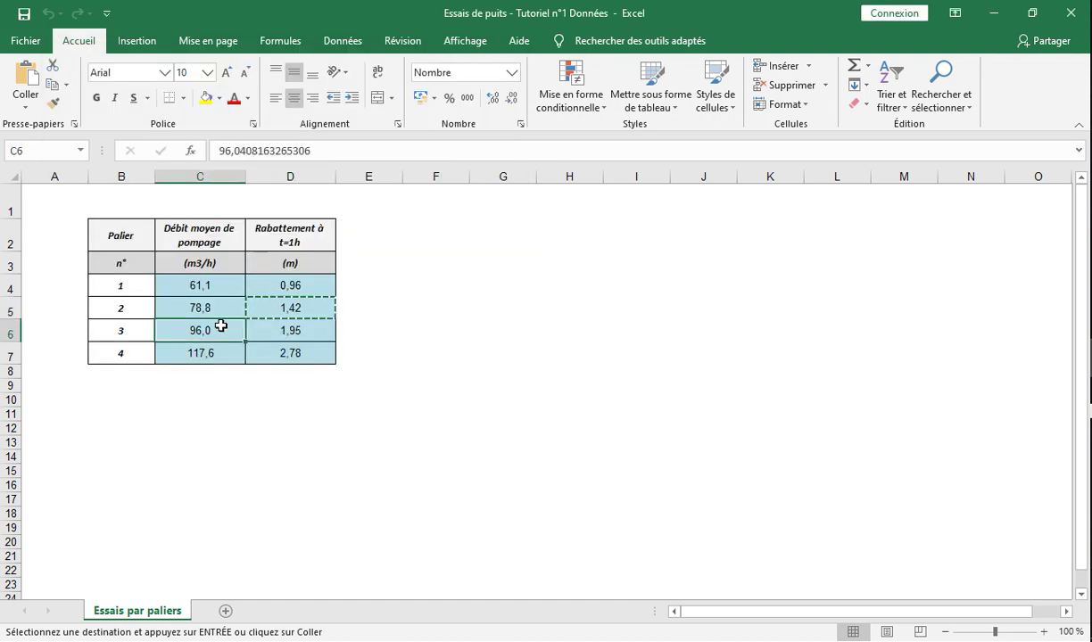
double_click(221, 324)
left_click(308, 403)
left_click(227, 332)
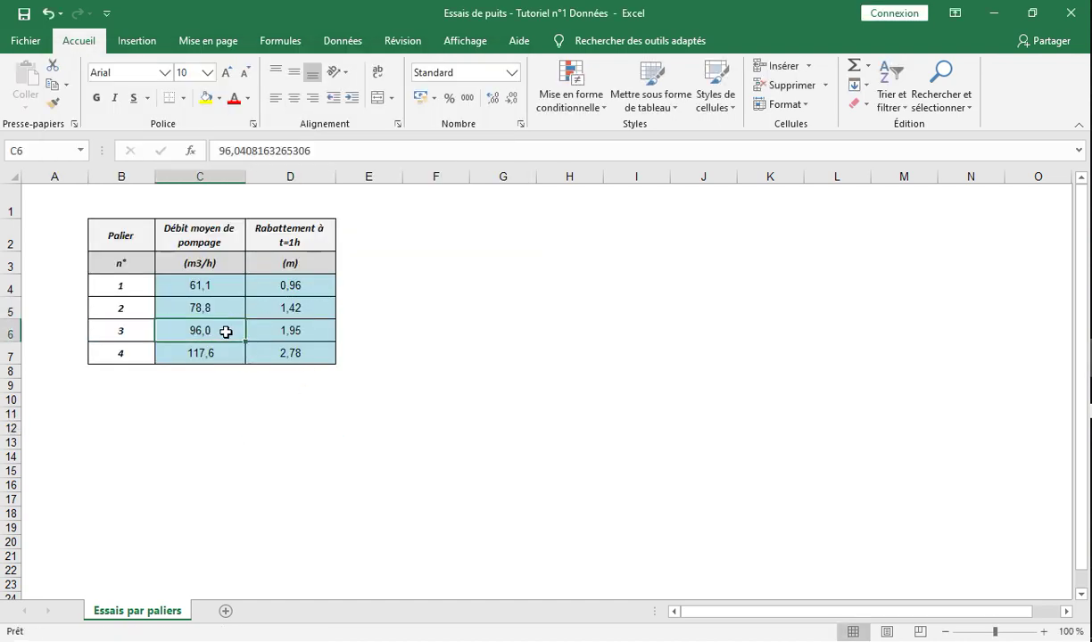
right_click(226, 331)
left_click(267, 314)
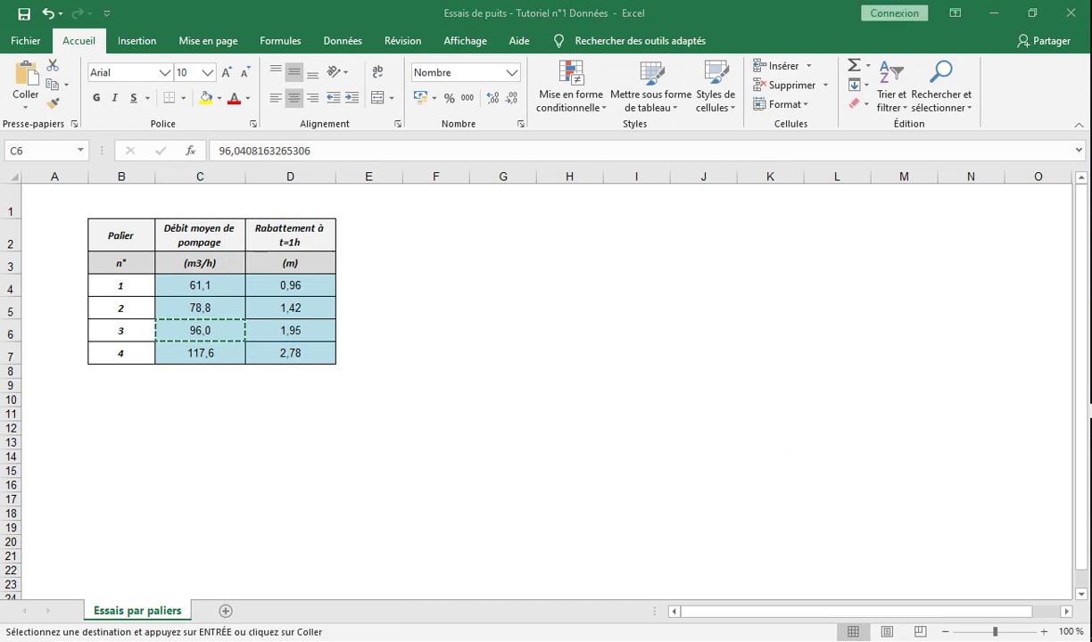
mouse_move(1090, 201)
left_click(981, 258)
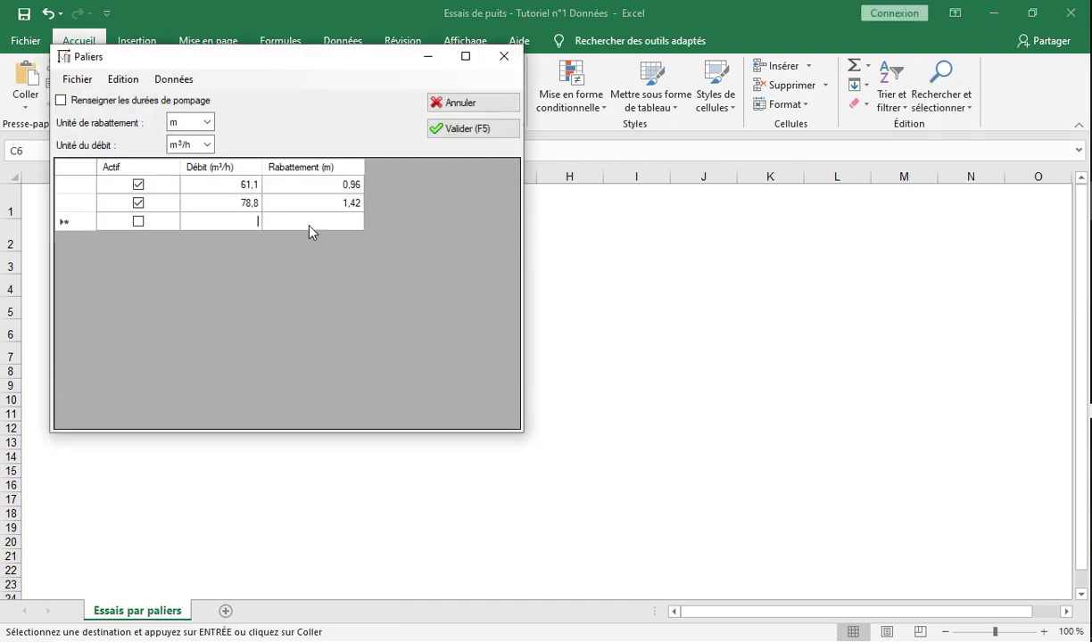
right_click(232, 210)
left_click(226, 224)
right_click(229, 229)
left_click(277, 294)
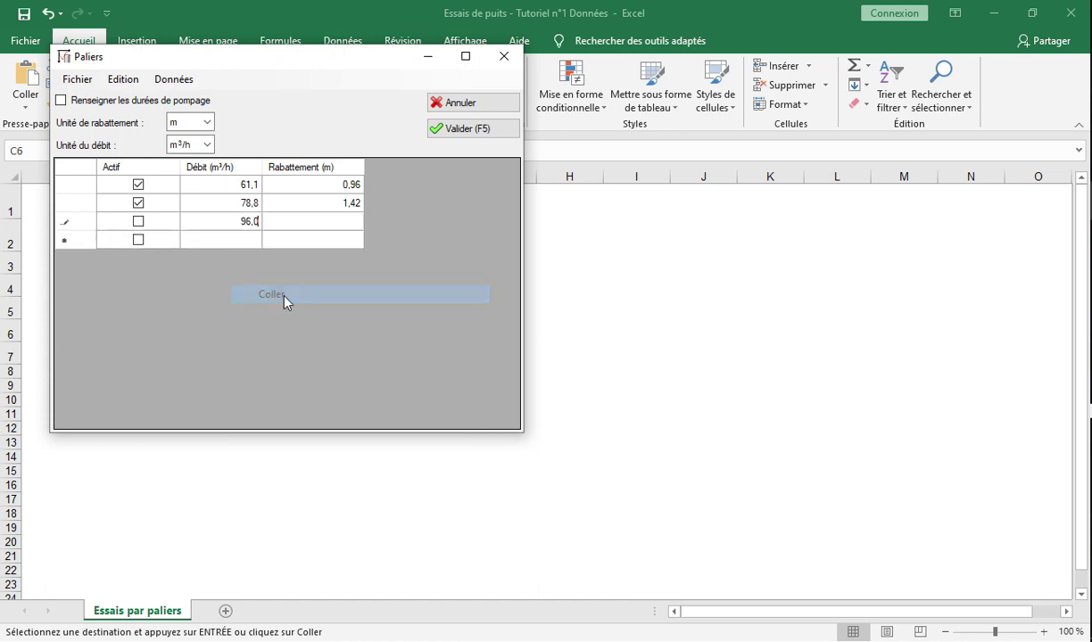
Copy the third step's drawdown, 1,95, from cell D6 of the Excel workbook into the third Rabattement cell of the Paliers table
left_click(327, 227)
key("alt+Tab")
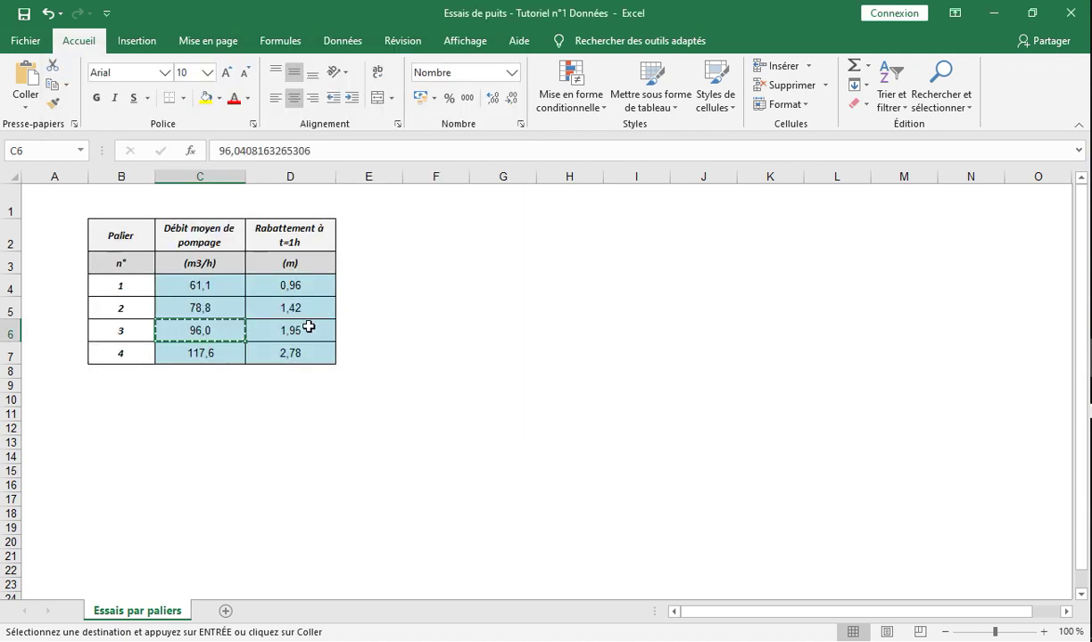
left_click(308, 328)
right_click(308, 327)
left_click(314, 312)
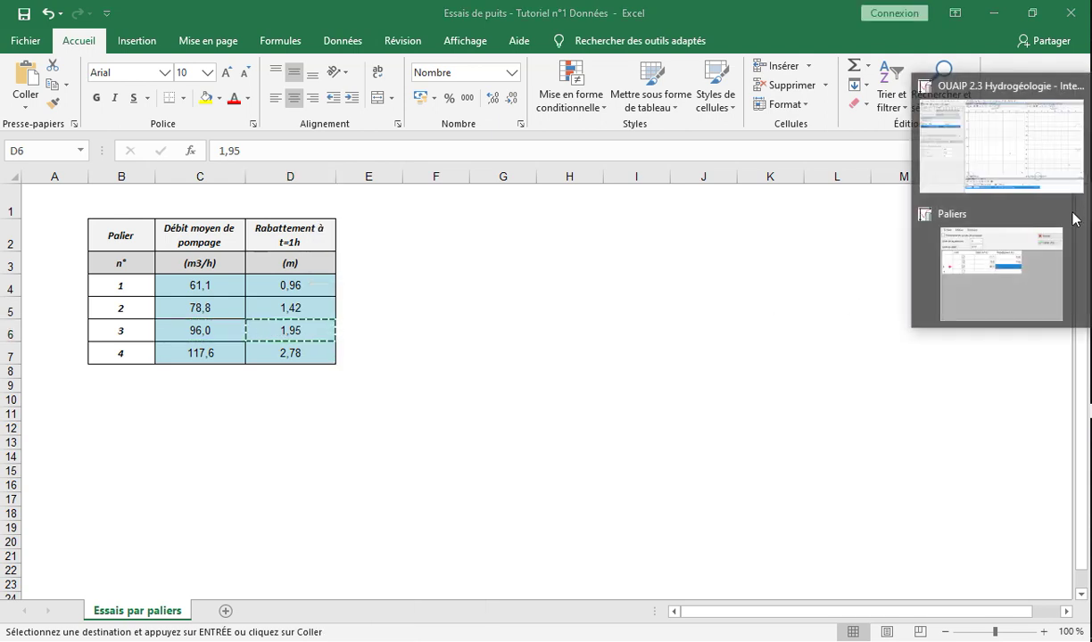
left_click(981, 259)
left_click(294, 222)
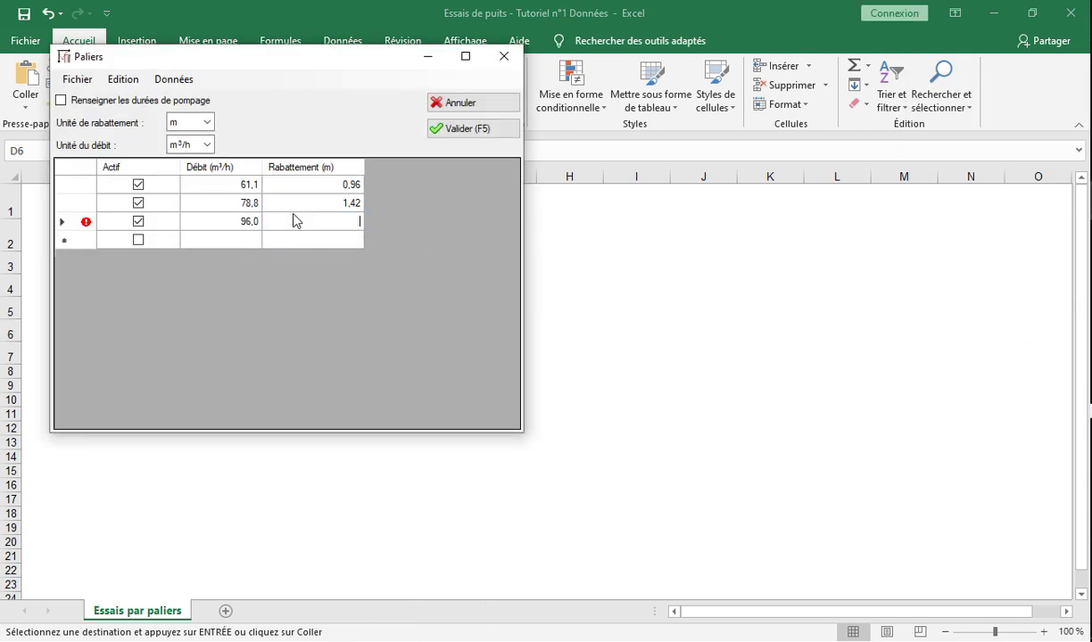
right_click(298, 219)
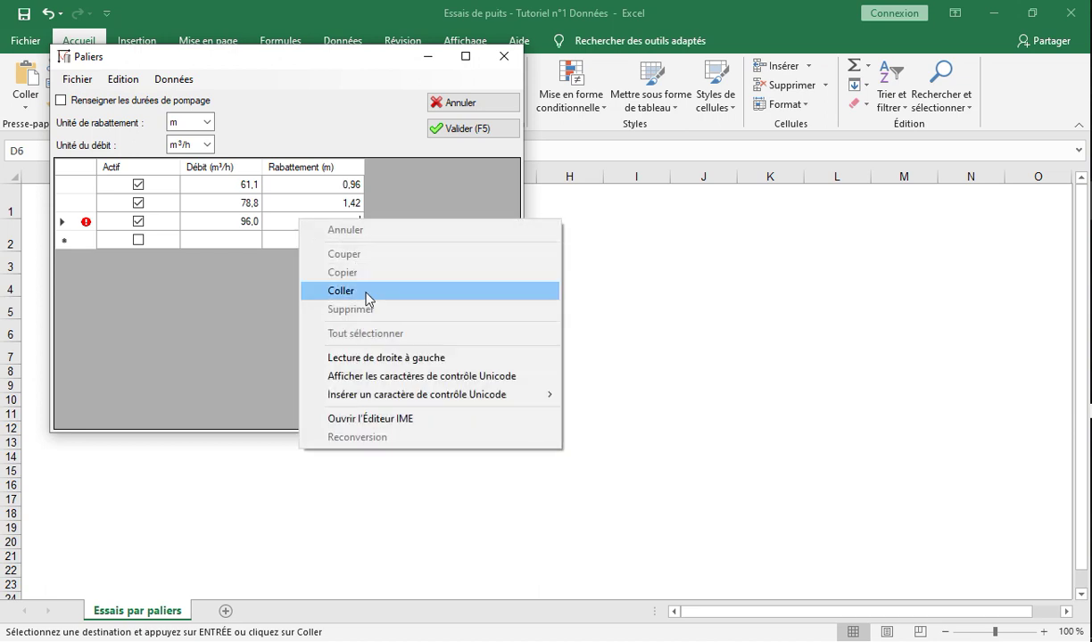
left_click(341, 291)
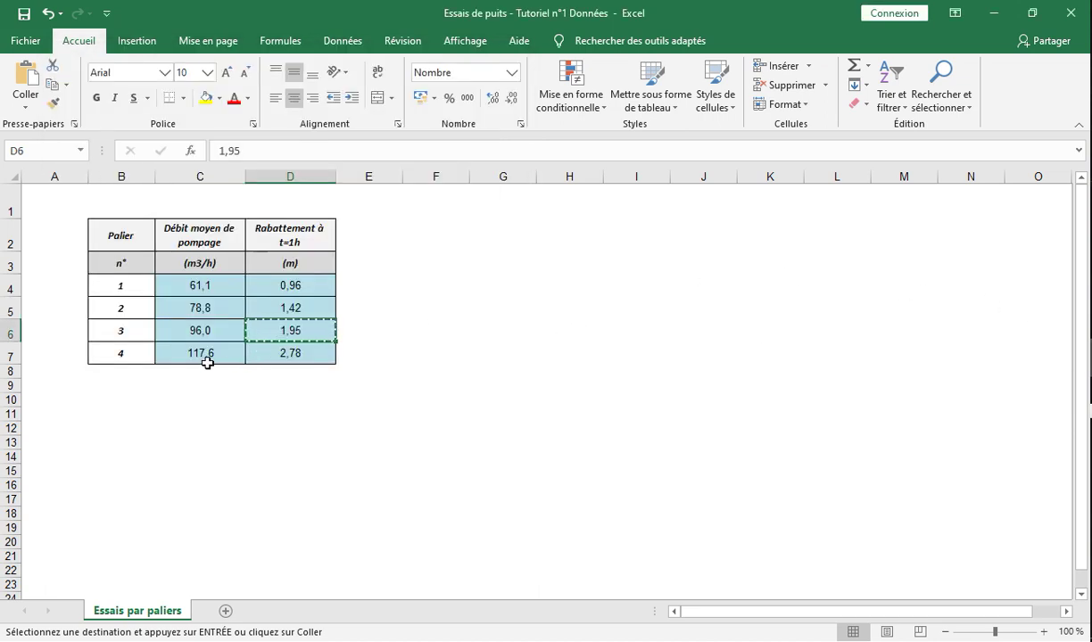
Copy the fourth step's flow rate, 117,6, from cell C7 of the Excel workbook into the fourth Débit cell of the Paliers table
left_click(207, 355)
double_click(206, 355)
left_click(235, 381)
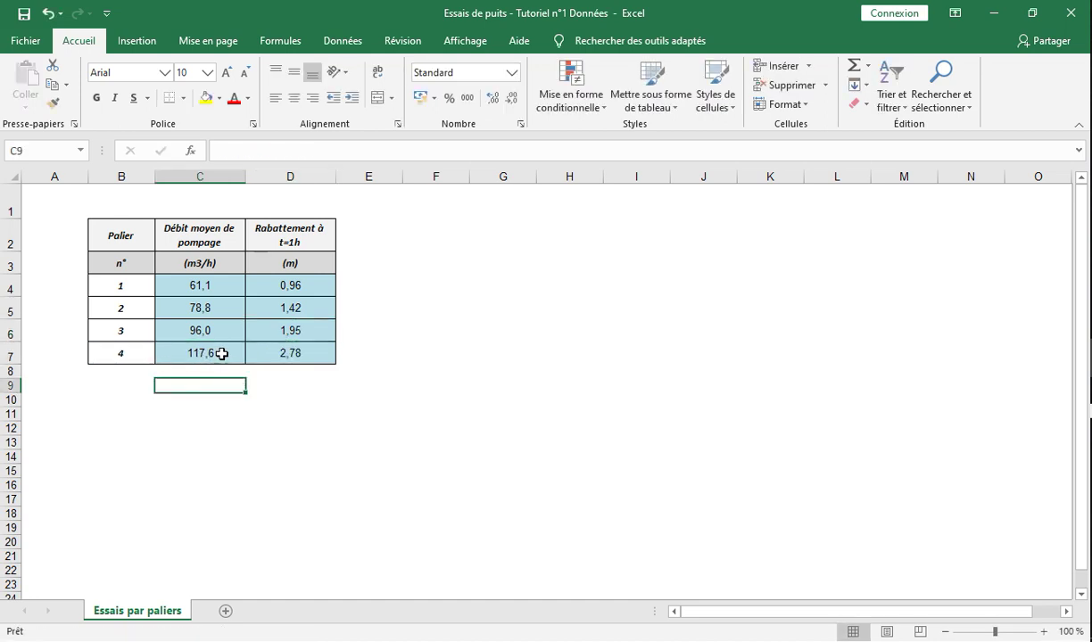
left_click(221, 354)
right_click(221, 354)
left_click(234, 311)
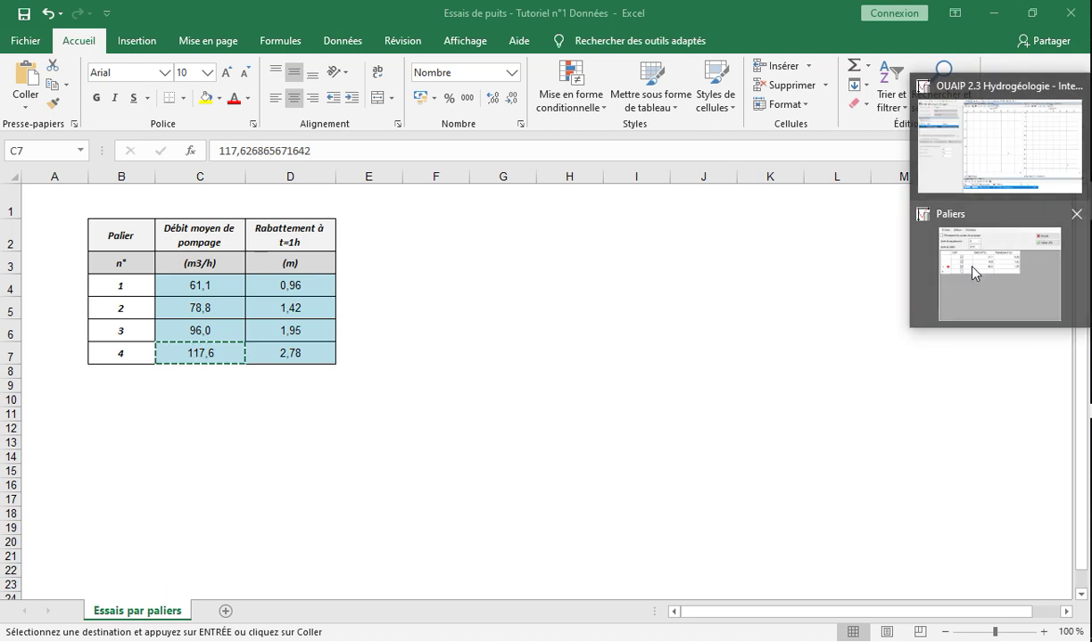
left_click(928, 254)
left_click(258, 239)
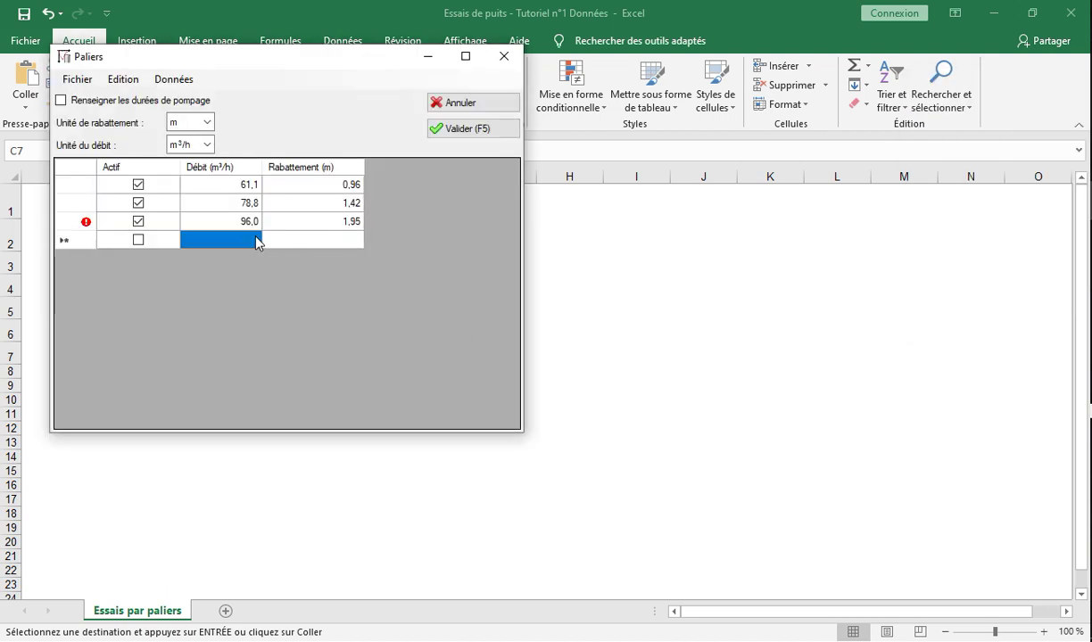
left_click(257, 239)
right_click(242, 238)
left_click(314, 308)
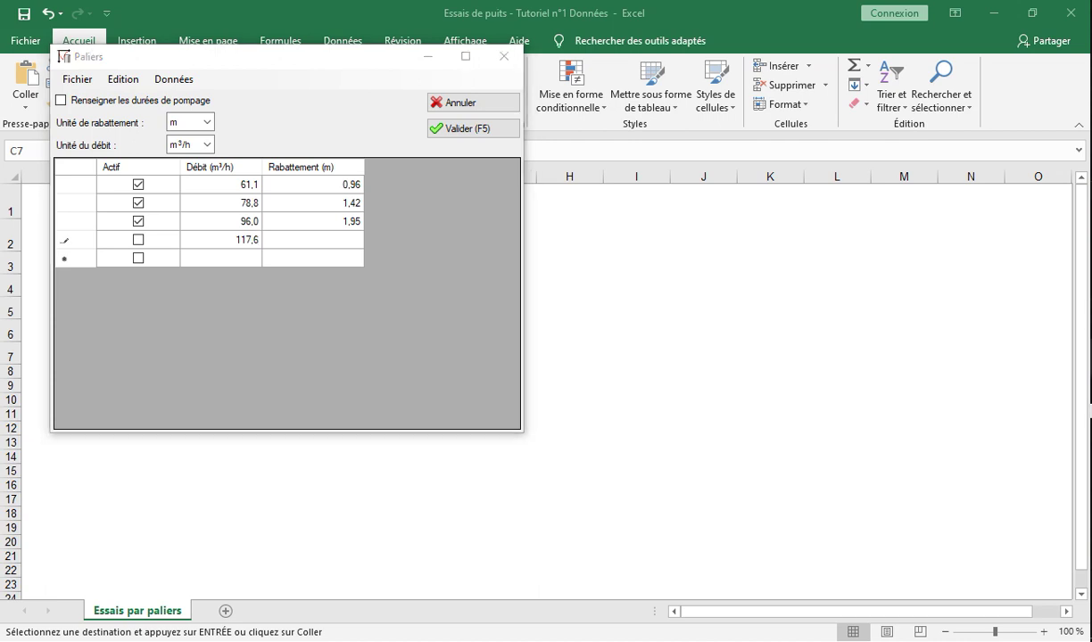
Copy the fourth step's drawdown, 2,78, from cell D7 of the Excel workbook into the fourth Rabattement cell of the Paliers table
left_click(267, 348)
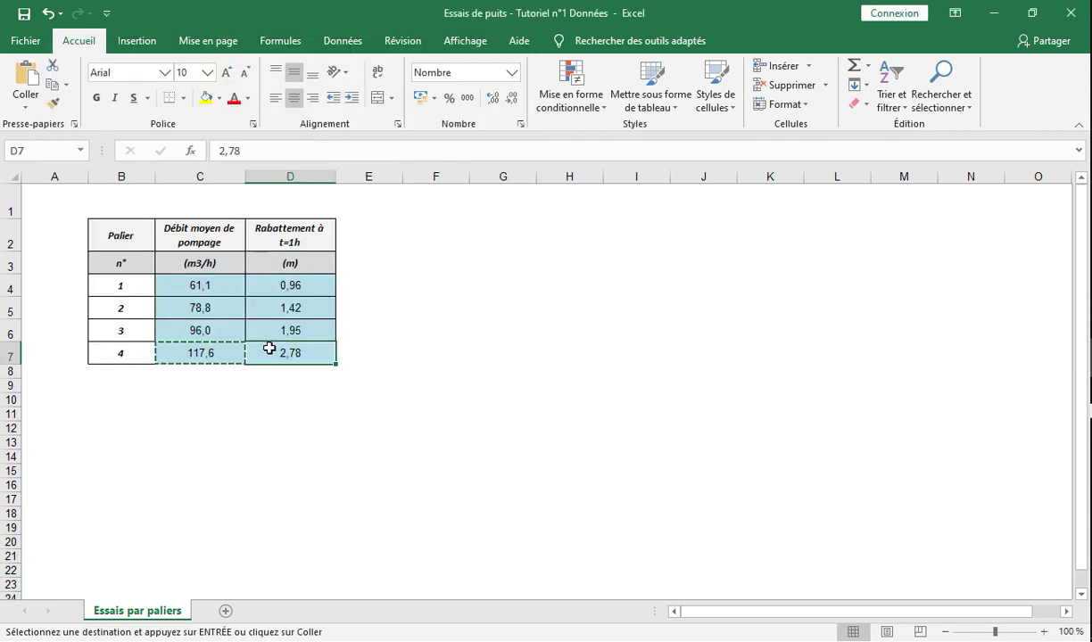
right_click(270, 348)
left_click(291, 314)
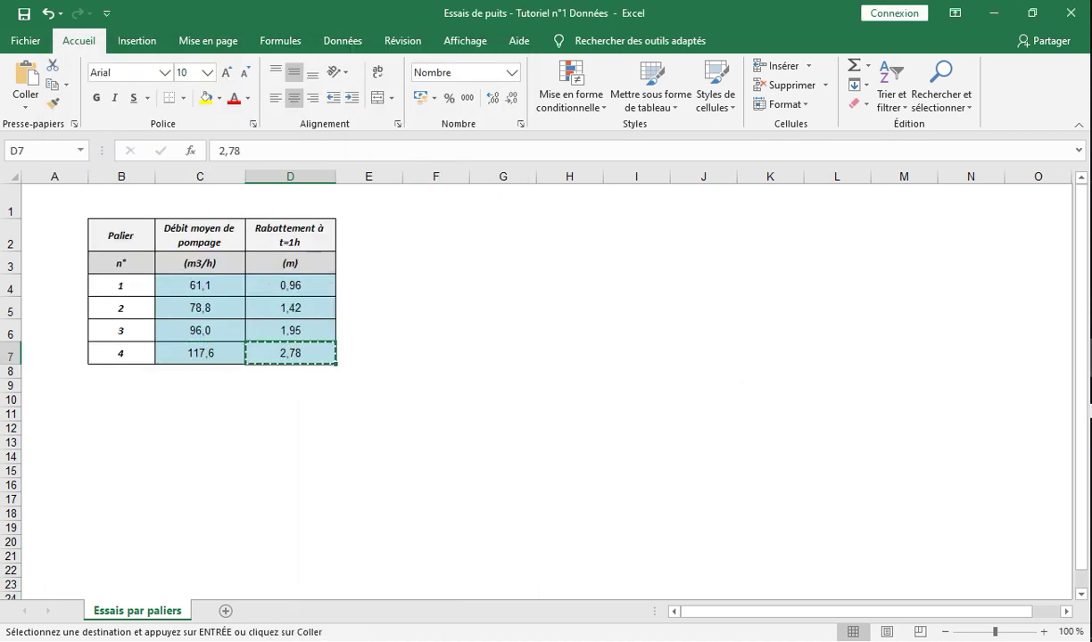
left_click(977, 268)
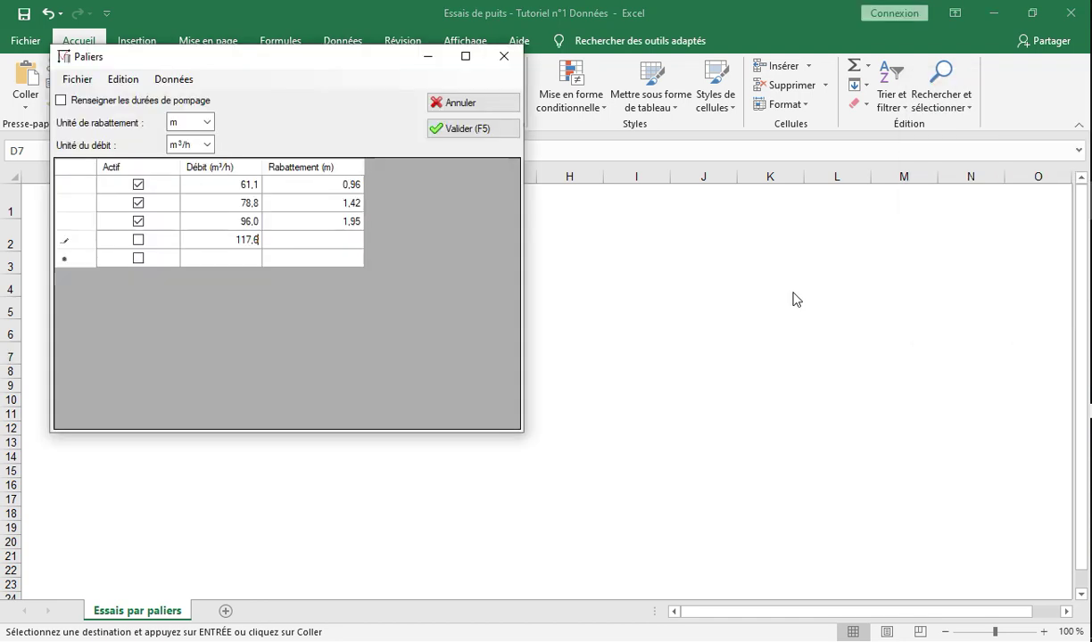
left_click(319, 241)
left_click(320, 240)
right_click(320, 241)
left_click(371, 310)
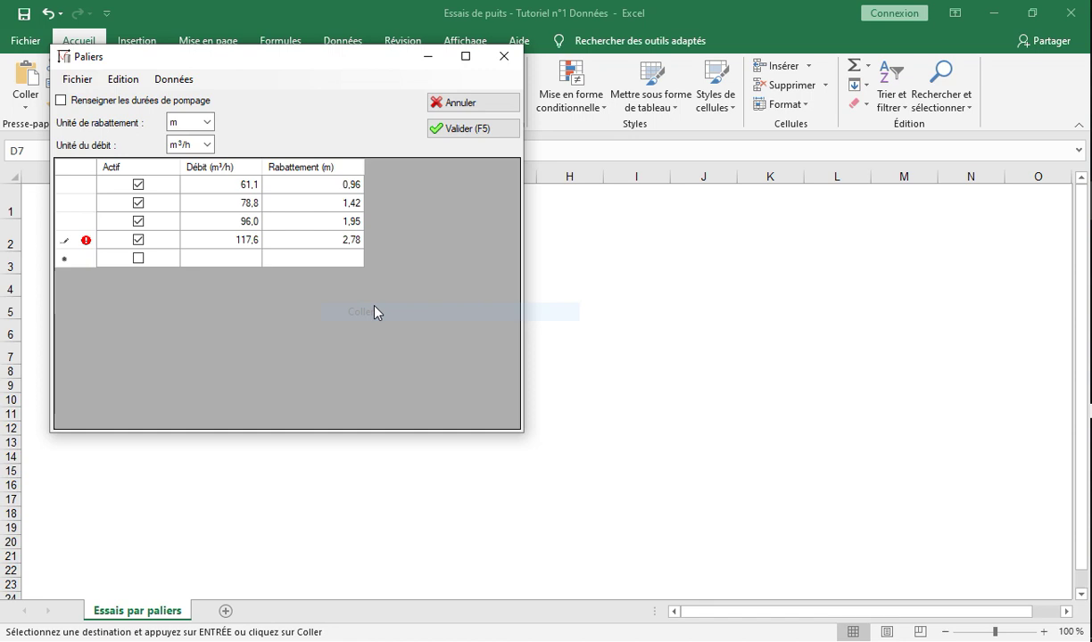
Commit the fourth row, validate the Paliers table and shift the plotted points in the Courbe caractéristique graph
left_click(345, 259)
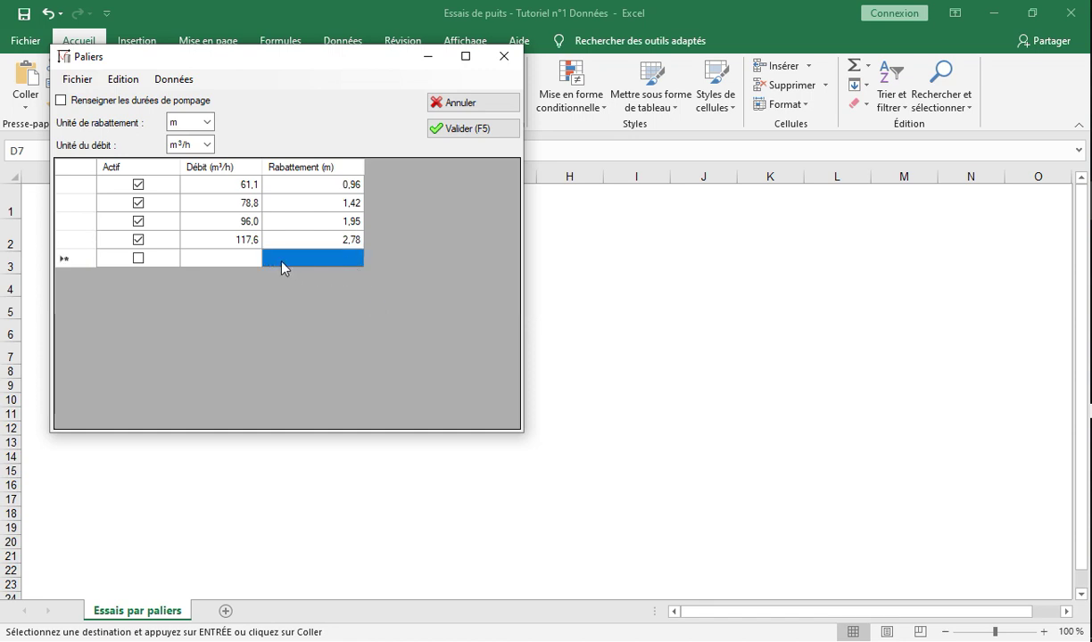
left_click(215, 259)
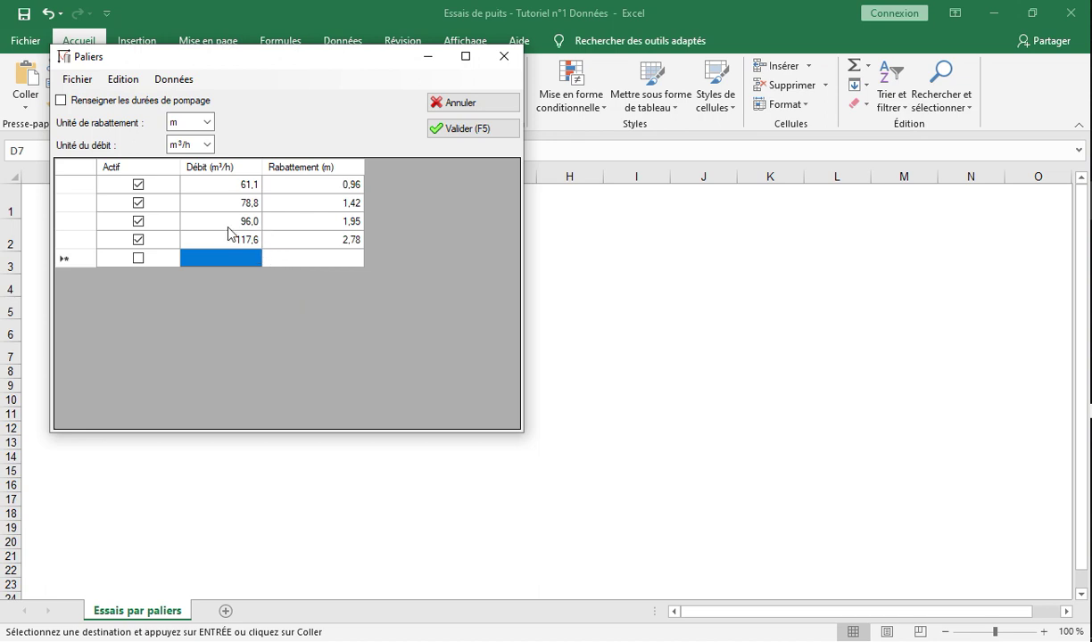
left_click(442, 129)
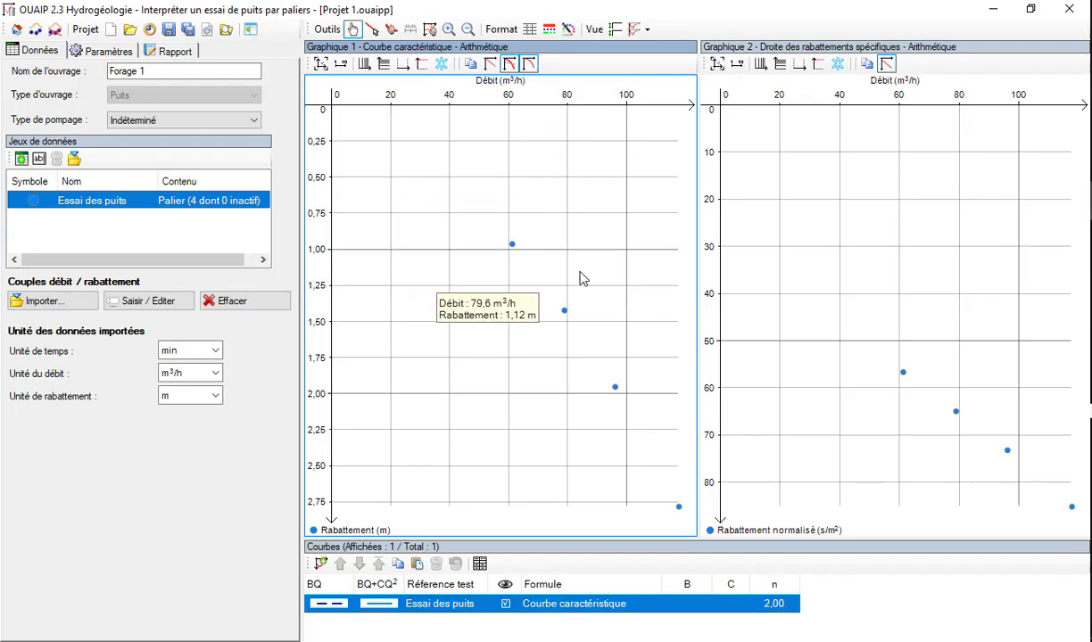
left_click_drag(505, 292, 571, 287)
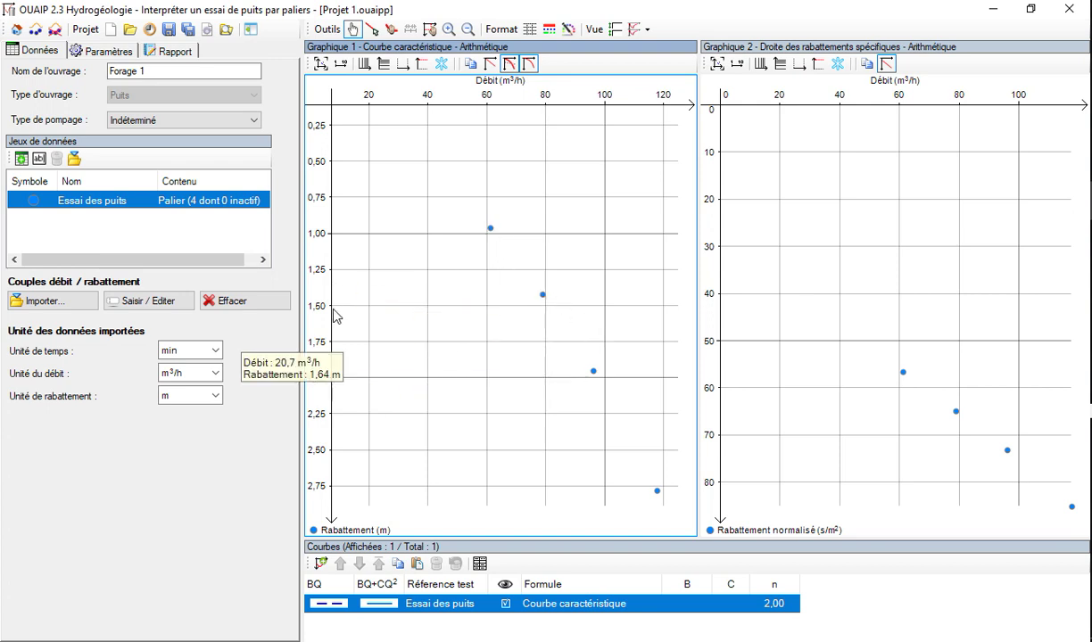
left_click(80, 303)
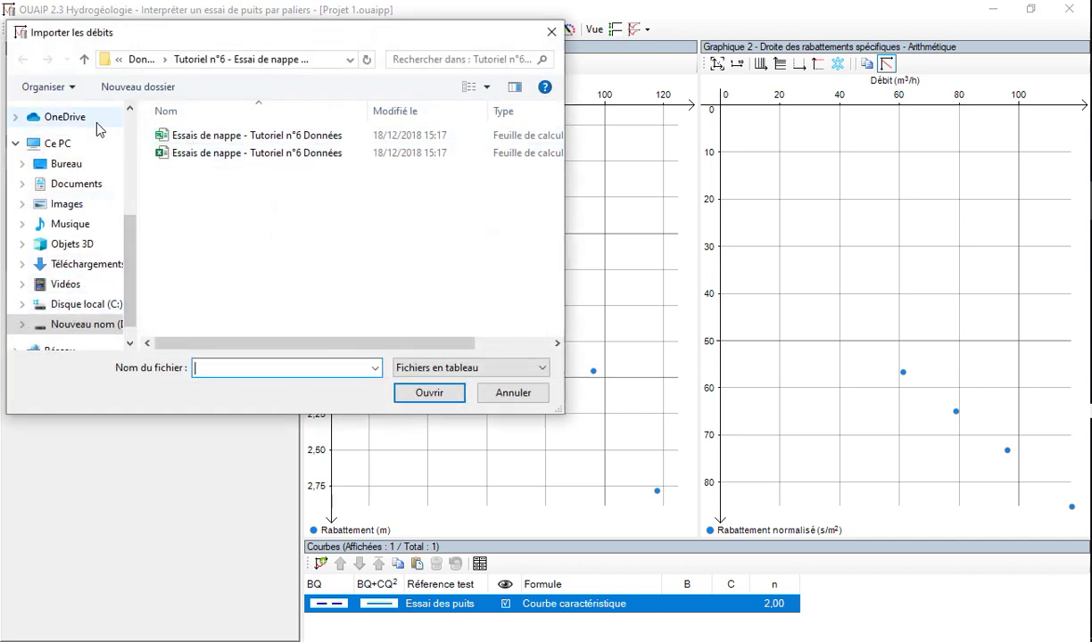
left_click(84, 58)
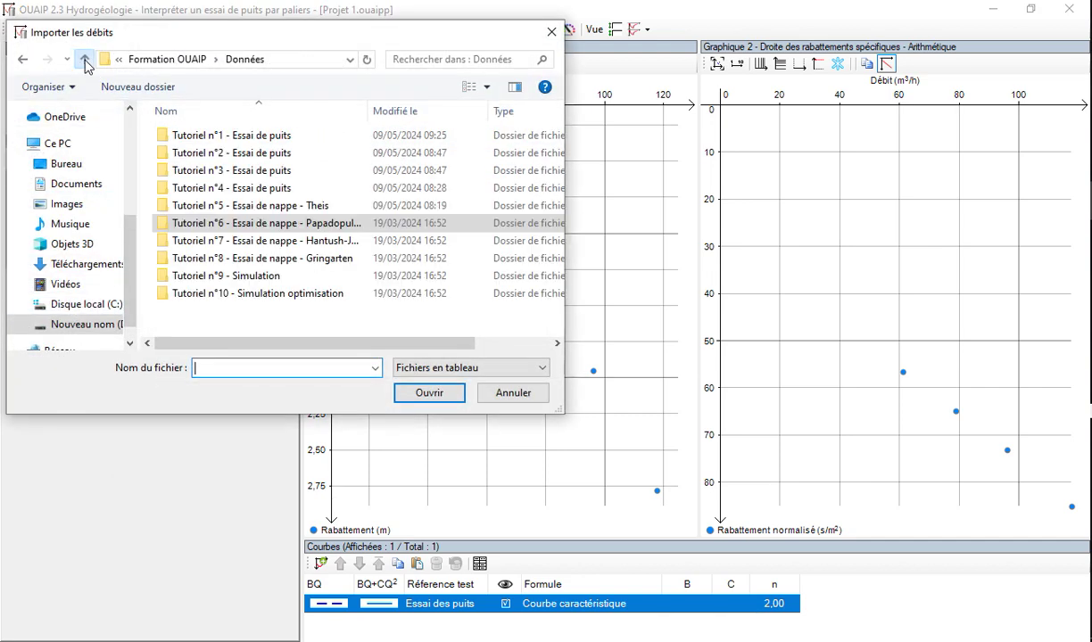
double_click(214, 136)
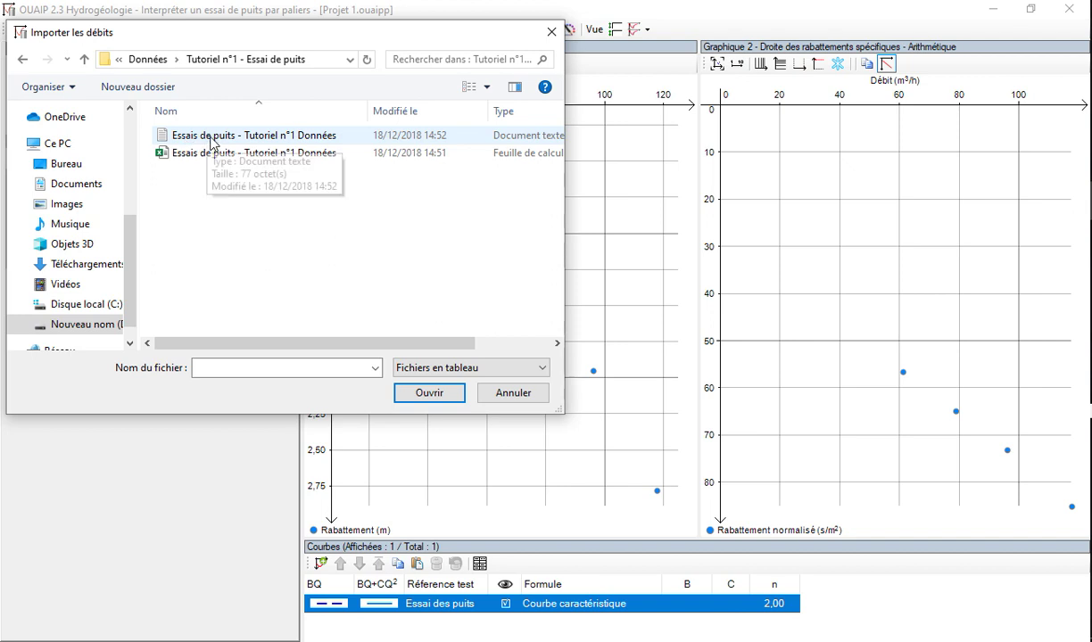
left_click(190, 141)
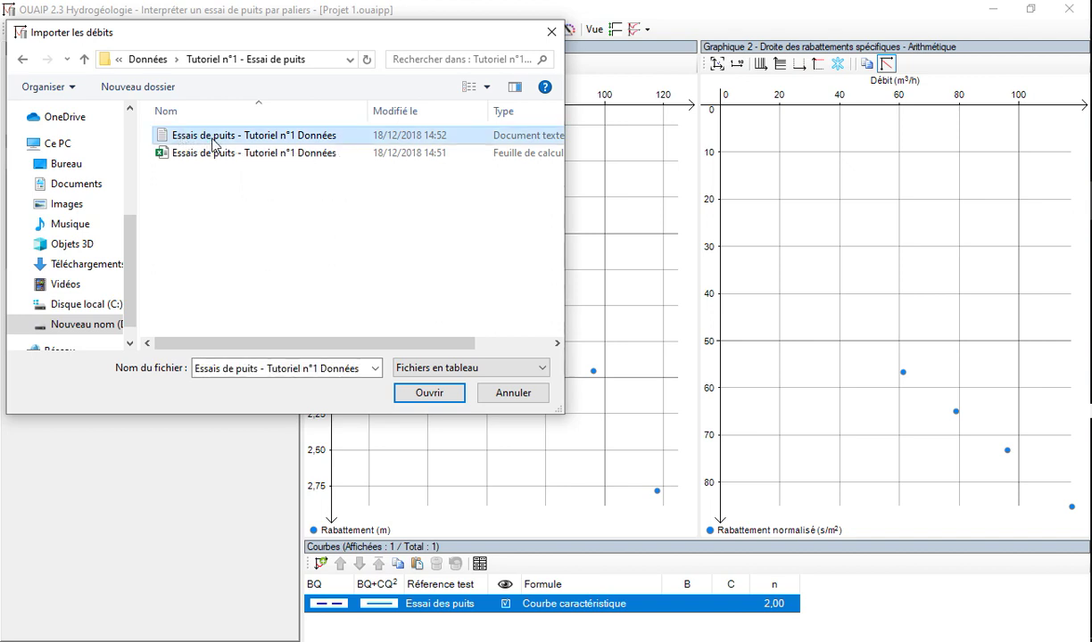
left_click(502, 397)
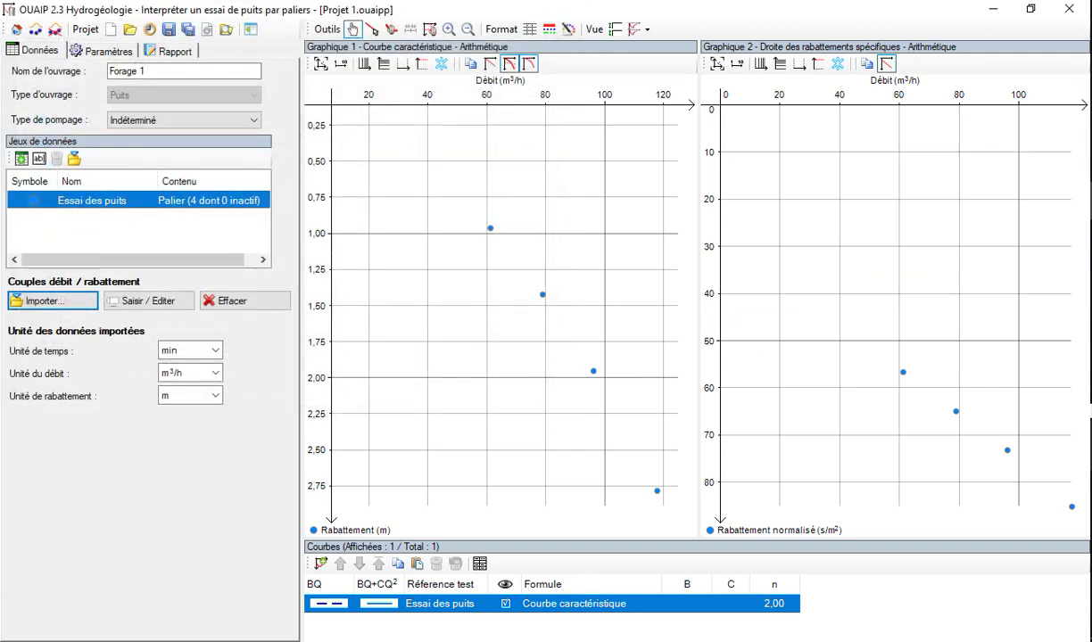
Open the text file Essais de puits - Tutoriel n°1 Données from its tutorial folder and examine its column layout, closing it when done
mouse_move(997, 193)
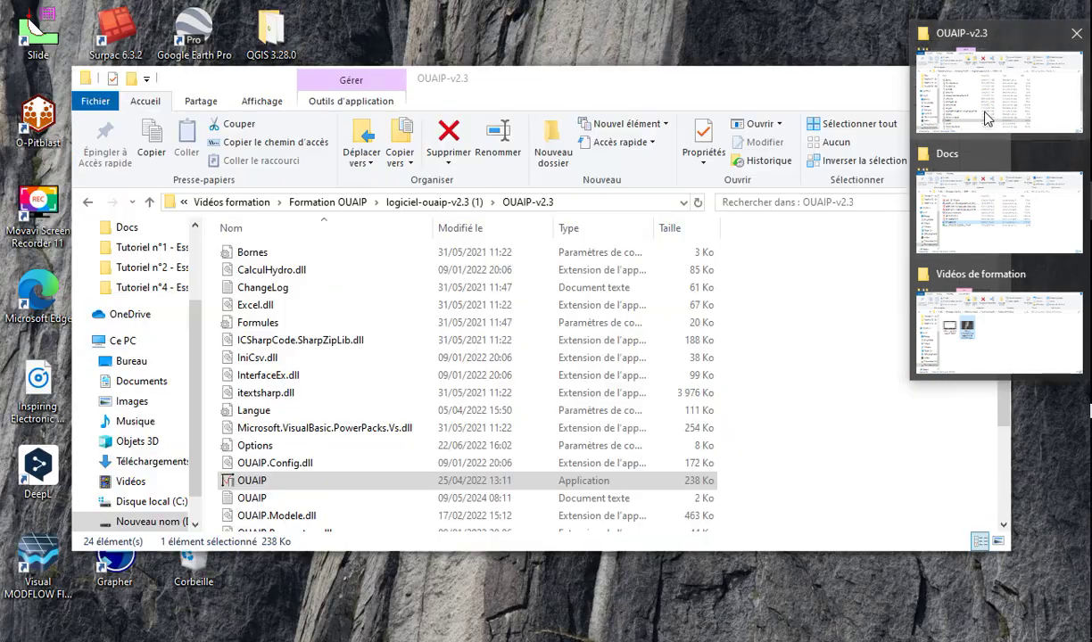
left_click(997, 89)
left_click(342, 204)
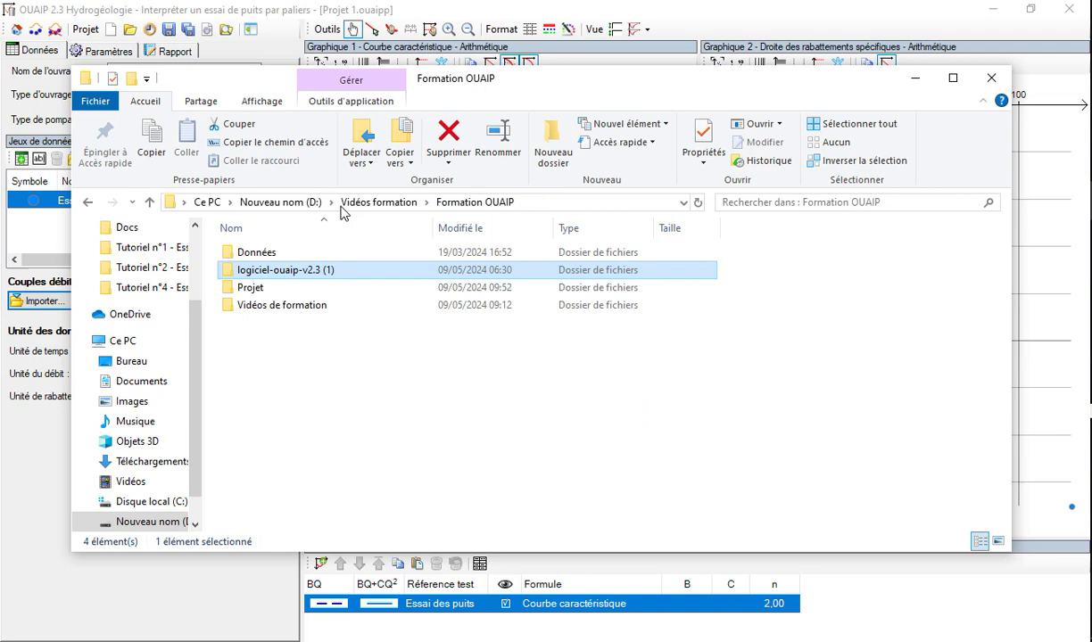
double_click(337, 253)
double_click(336, 257)
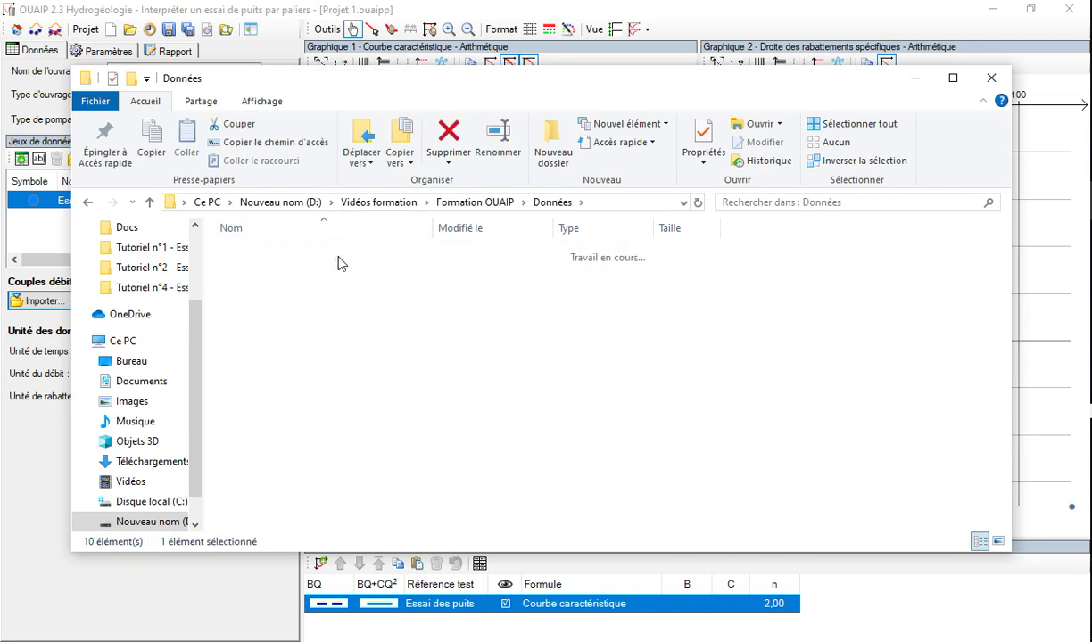
left_click(325, 259)
double_click(326, 255)
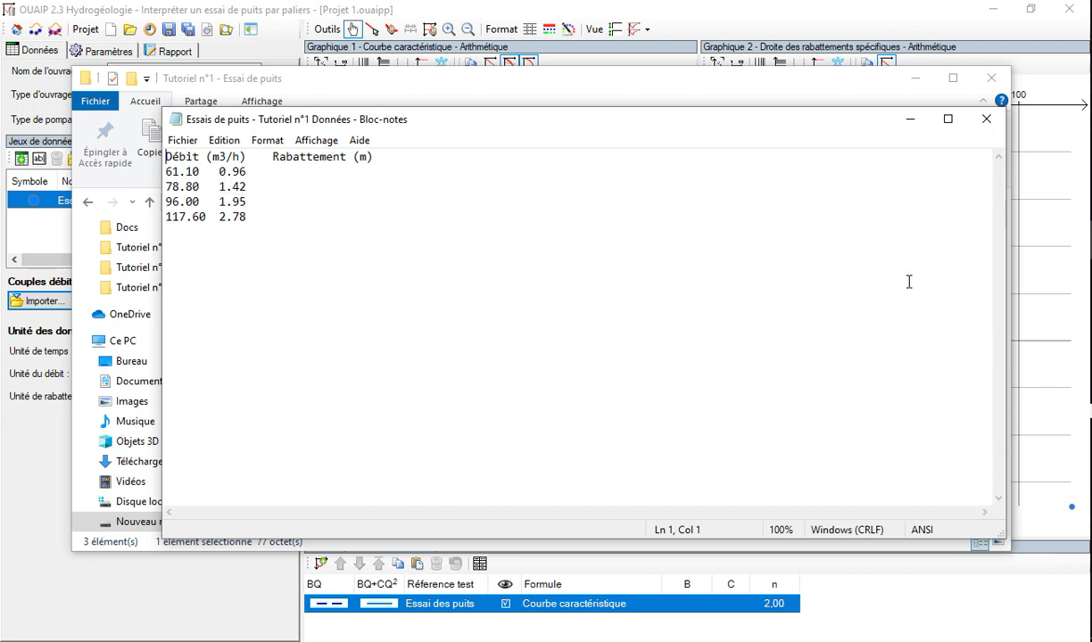
left_click(985, 120)
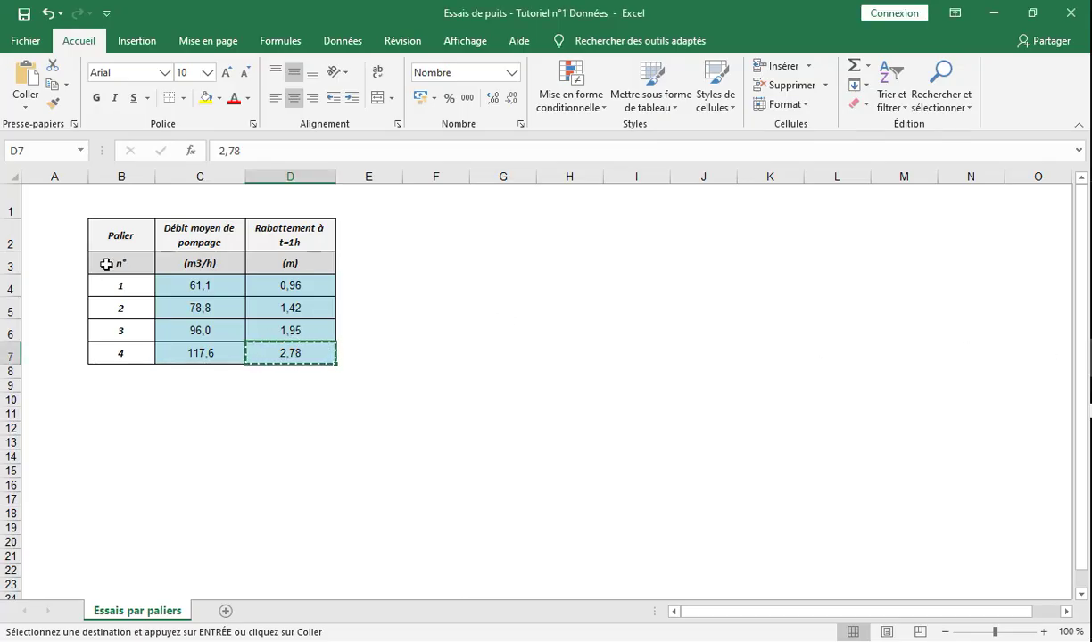
Review the file formats Excel offers for saving a copy of the Tutoriel n°1 workbook, without saving
left_click(21, 41)
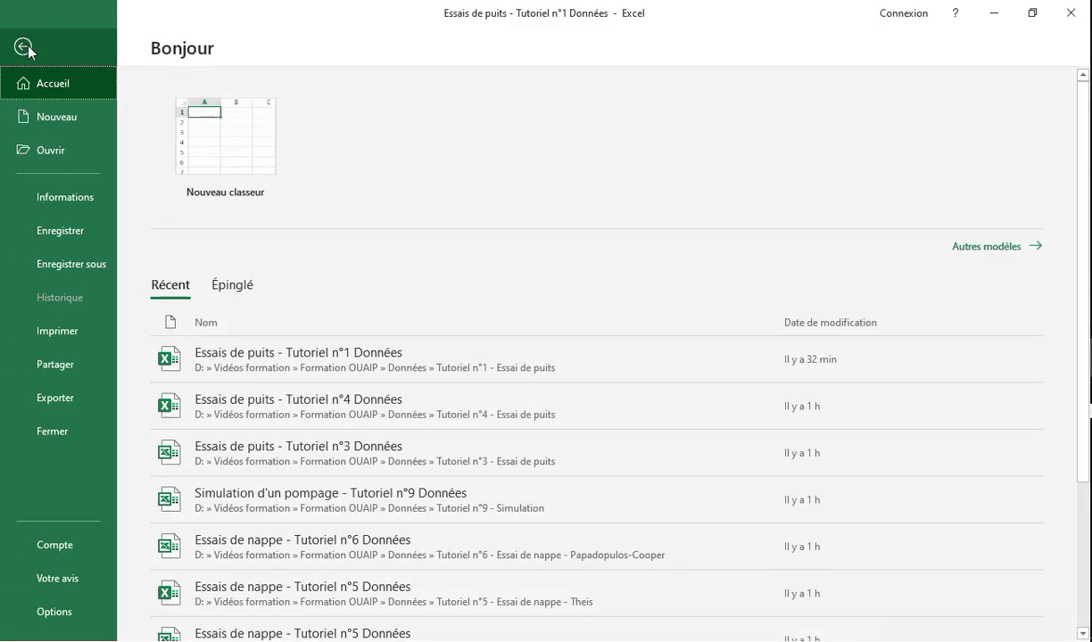
left_click(56, 253)
left_click(169, 292)
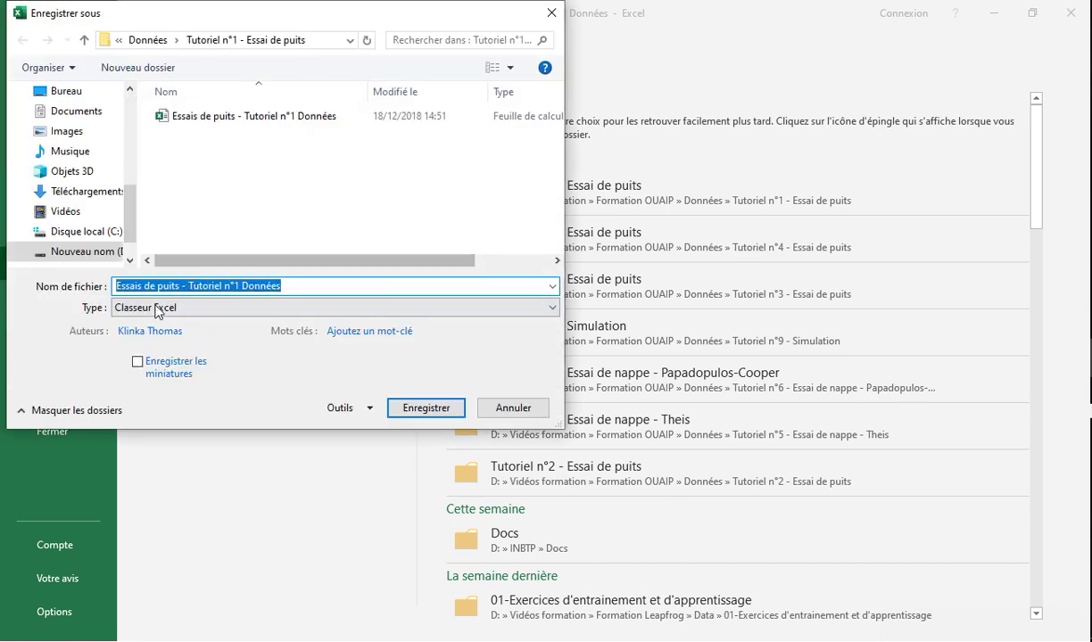
left_click(156, 309)
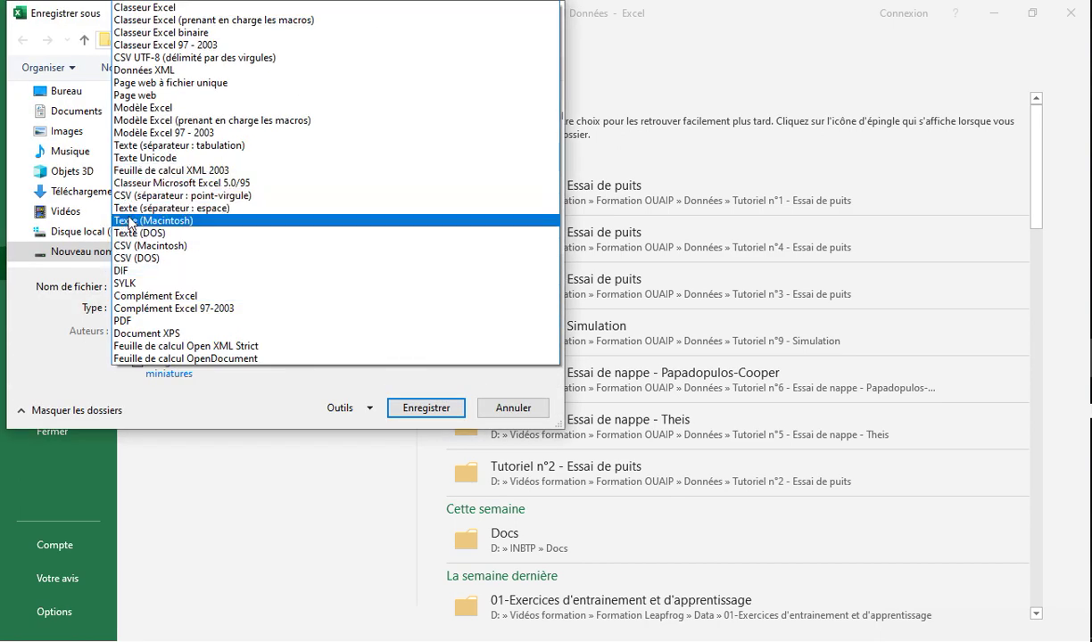
left_click(499, 396)
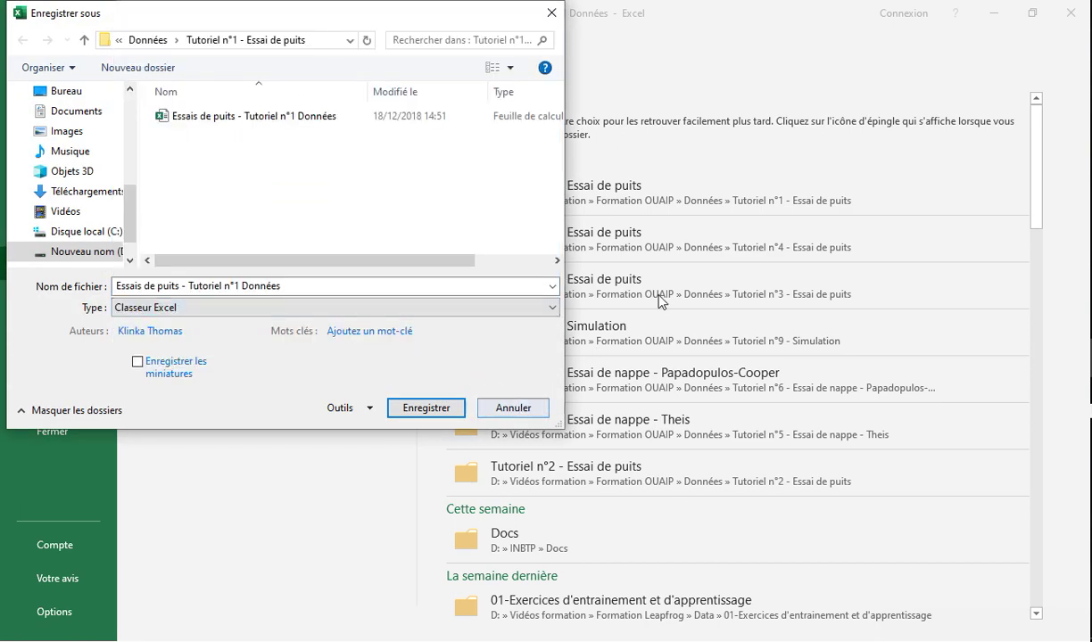
left_click(533, 410)
Return to OUAIP, reposition the Courbe caractéristique graph and display the parameters of Courbe 1
left_click(991, 13)
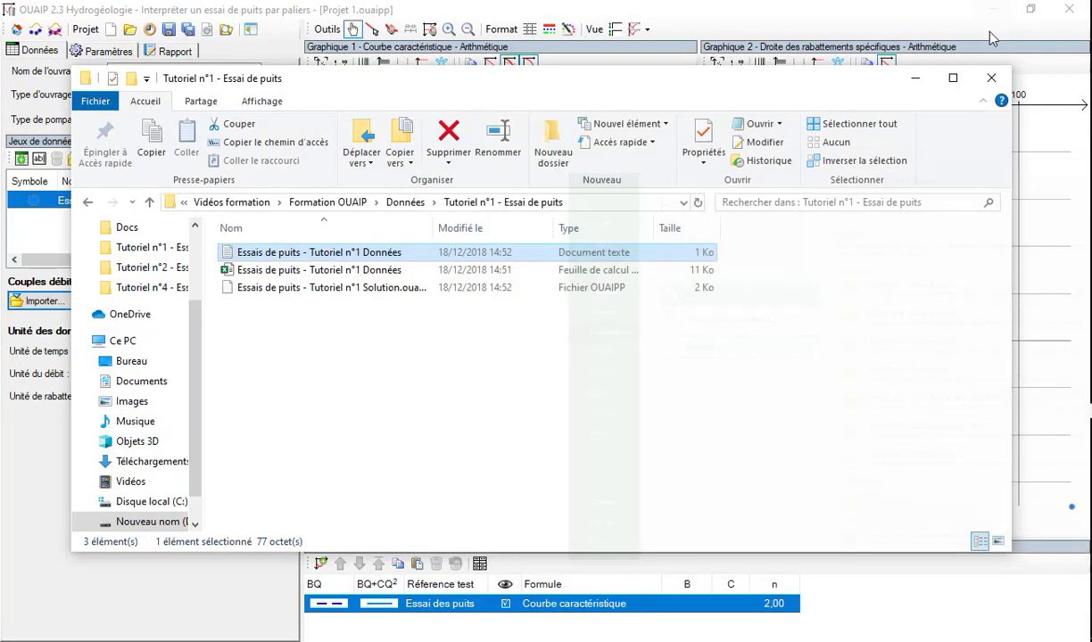
left_click(914, 78)
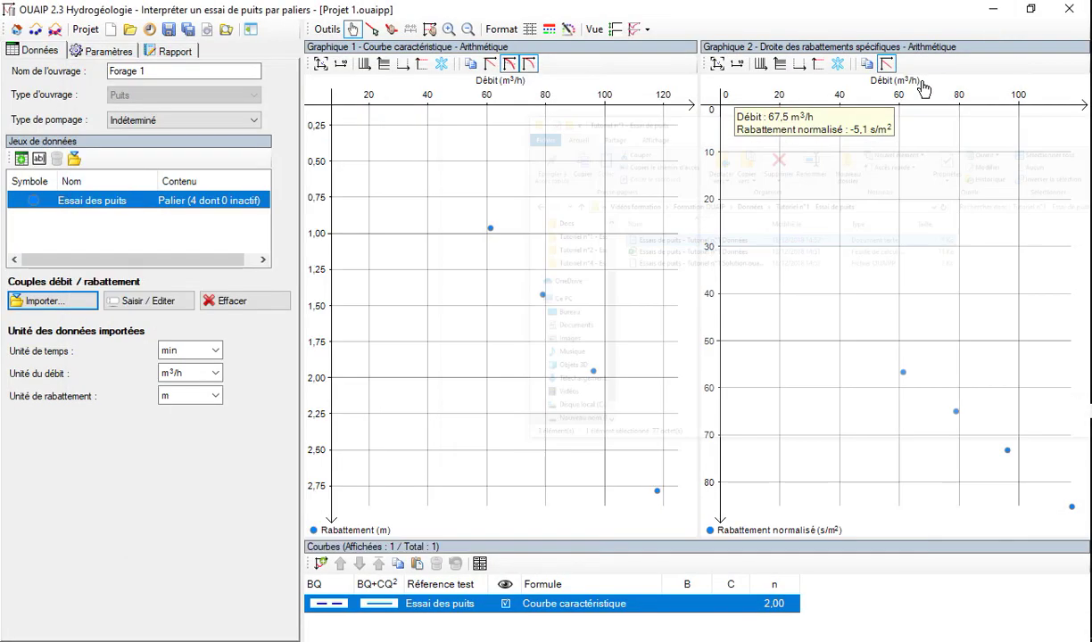
left_click_drag(605, 249, 550, 232)
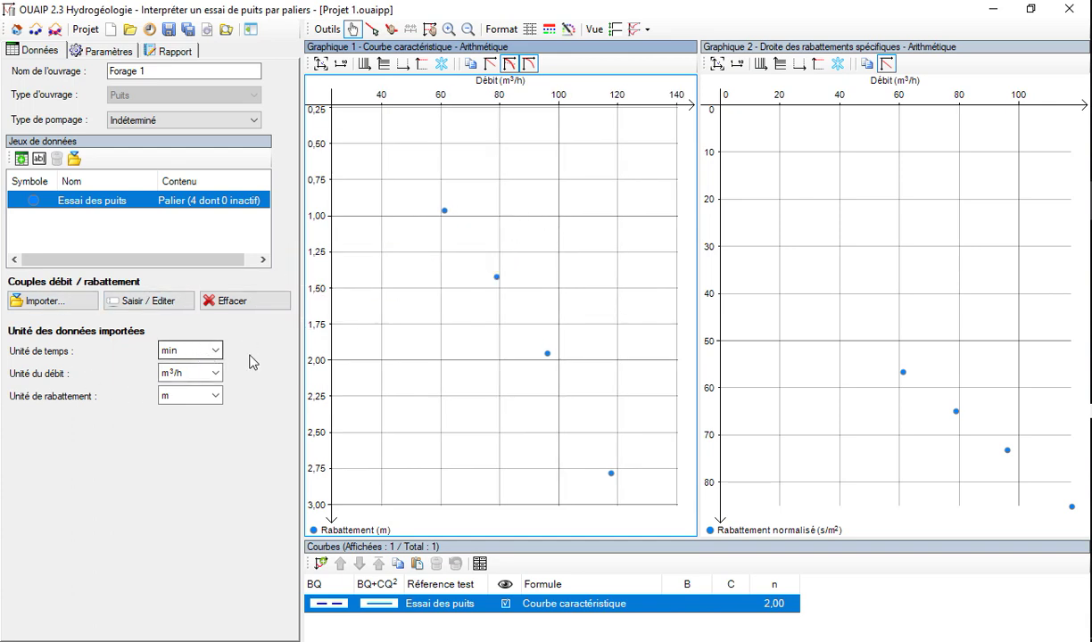
left_click(125, 55)
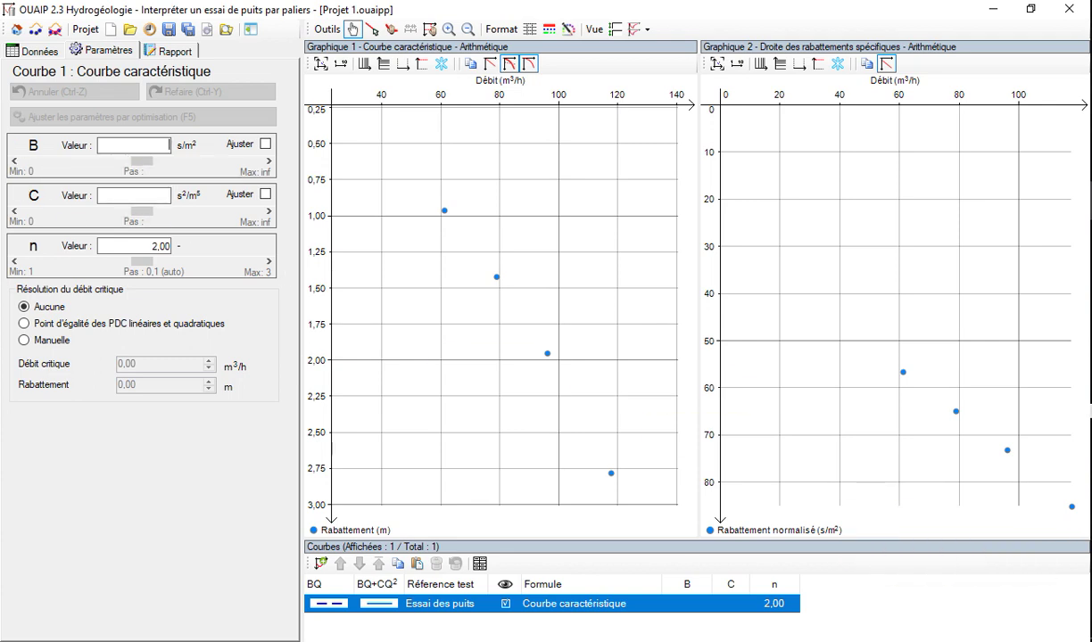
Switch to the Manuel d'utilisation in Word and examine Illustration 12 on head losses in the well and aquifer
key("alt+Tab")
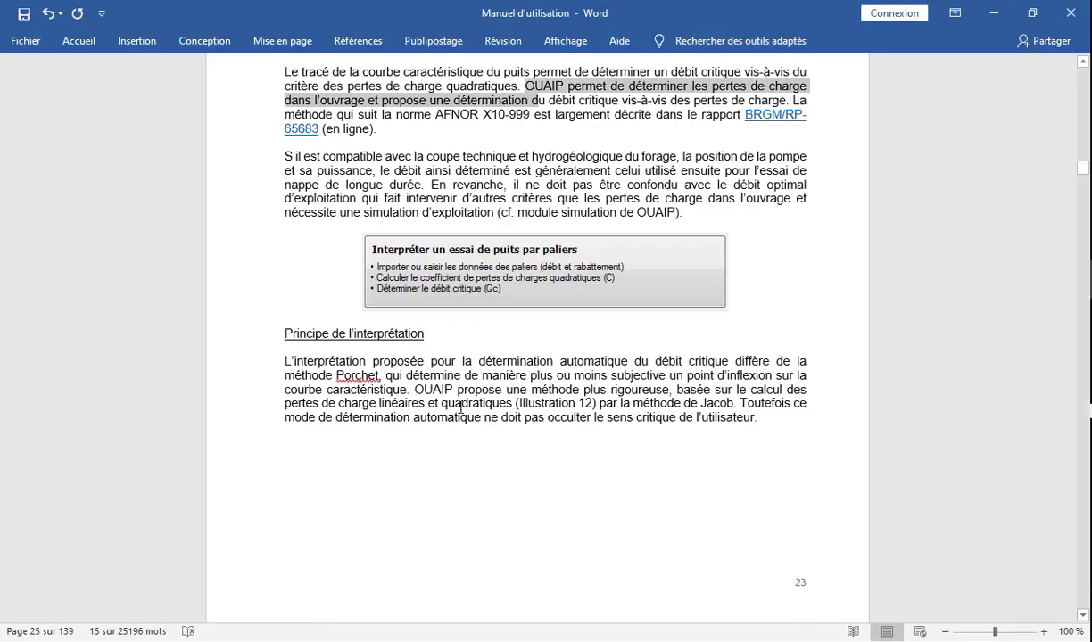
scroll(461, 408, "down", 9)
scroll(464, 385, "down", 1)
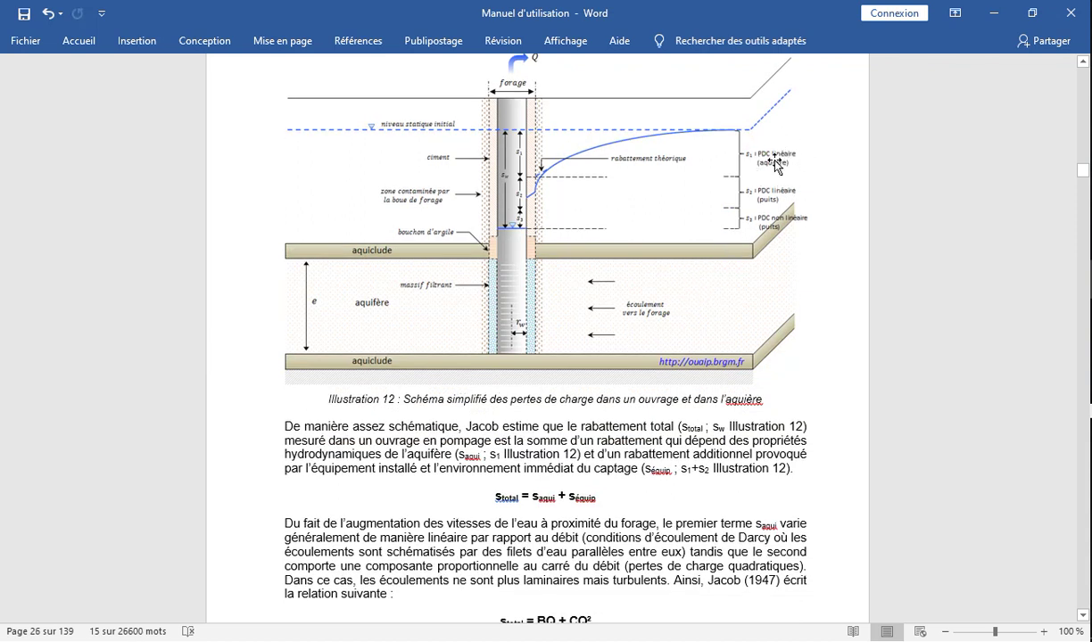
left_click(786, 200)
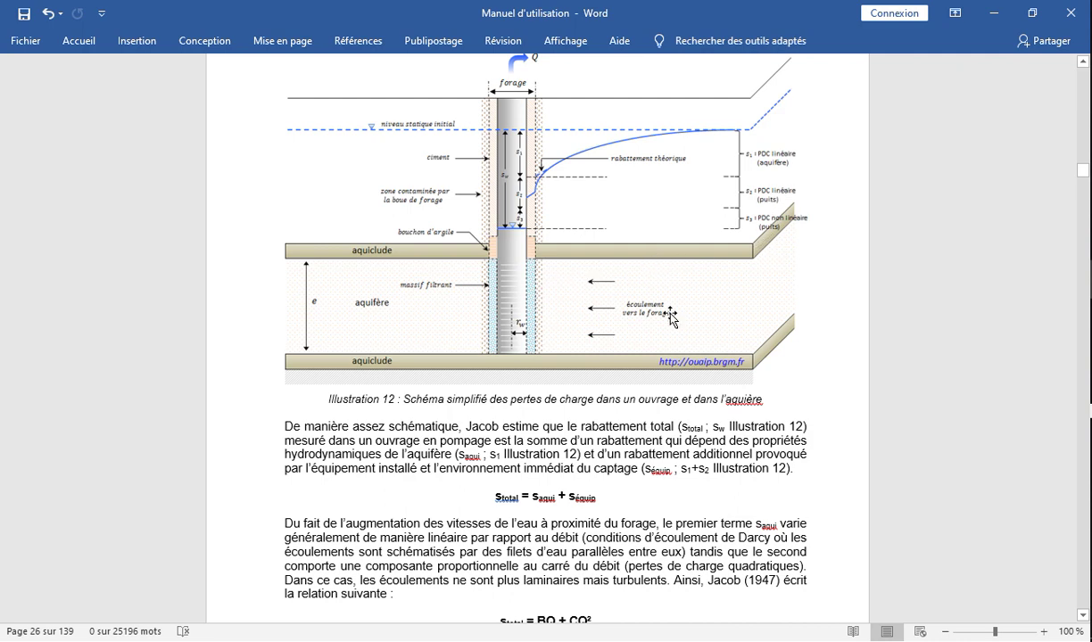
Read Jacob's drawdown relation in the manual, noting the B and C coefficient terms, and return to OUAIP
scroll(607, 304, "down", 2)
scroll(607, 304, "down", 3)
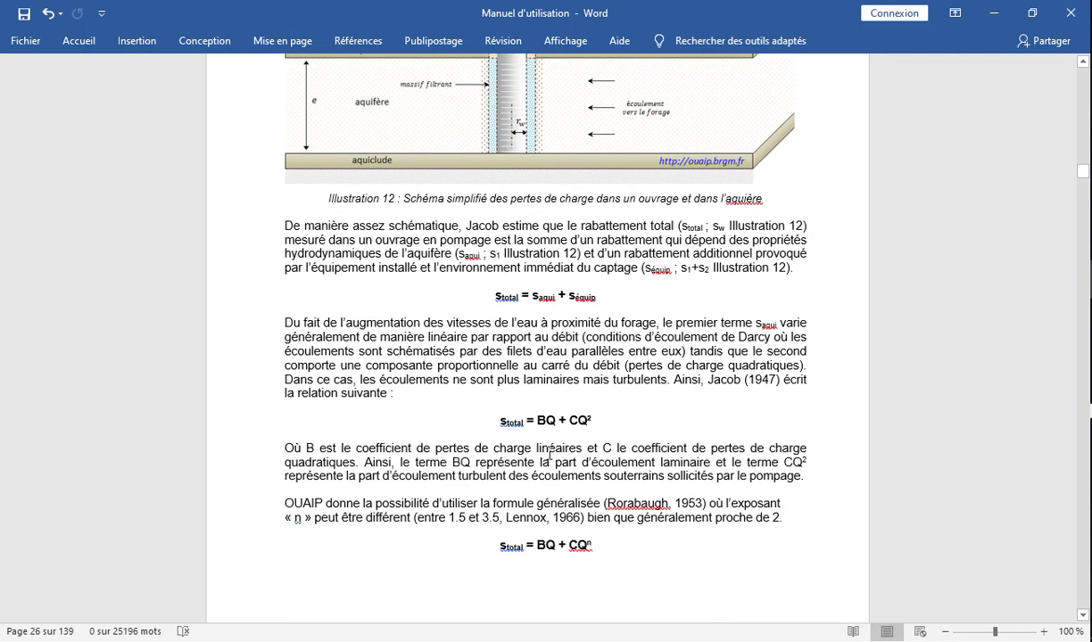
left_click(539, 418)
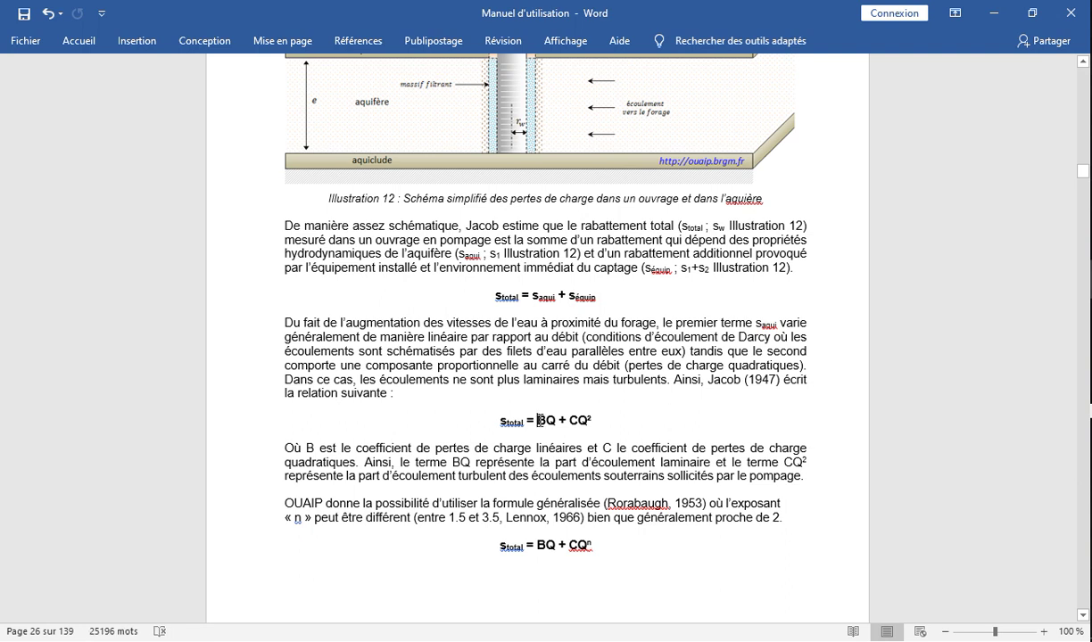
left_click_drag(546, 422, 577, 427)
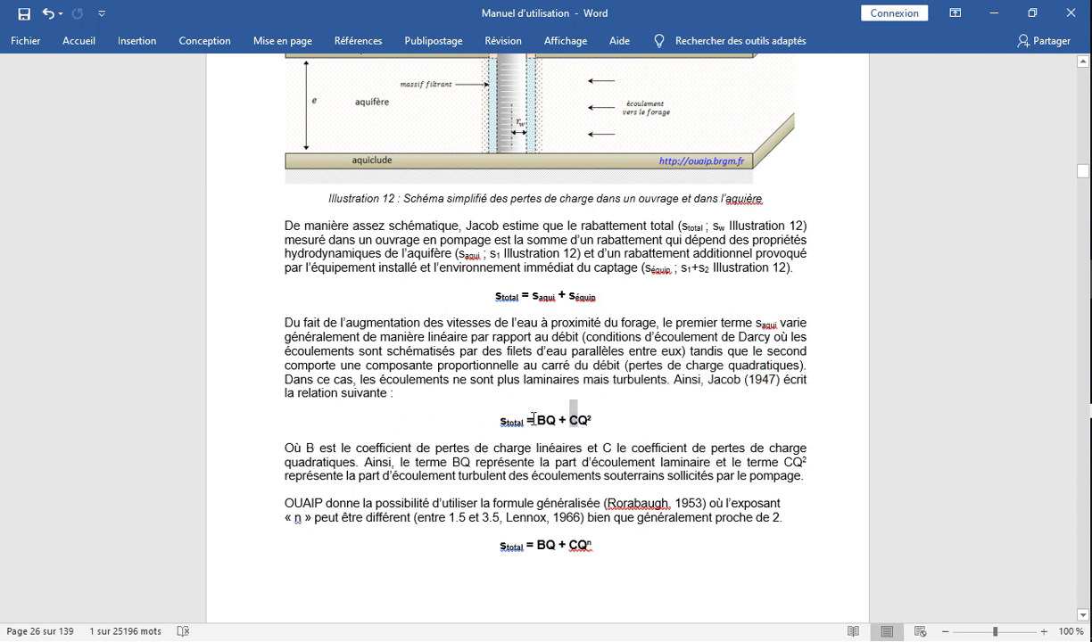
left_click_drag(535, 419, 546, 419)
left_click_drag(569, 420, 578, 420)
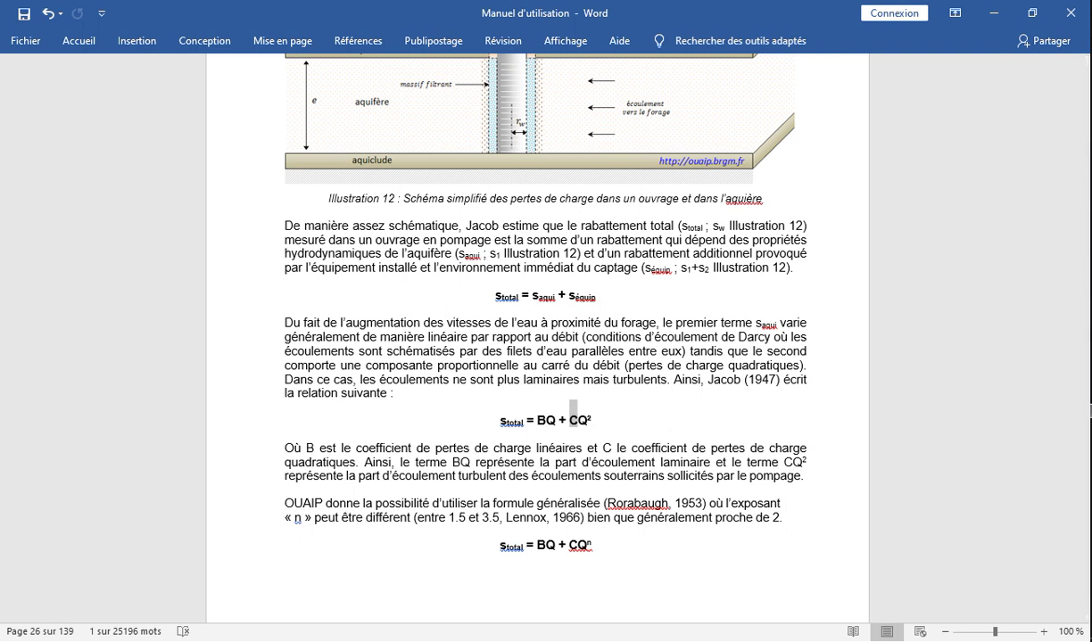
left_click(1090, 411)
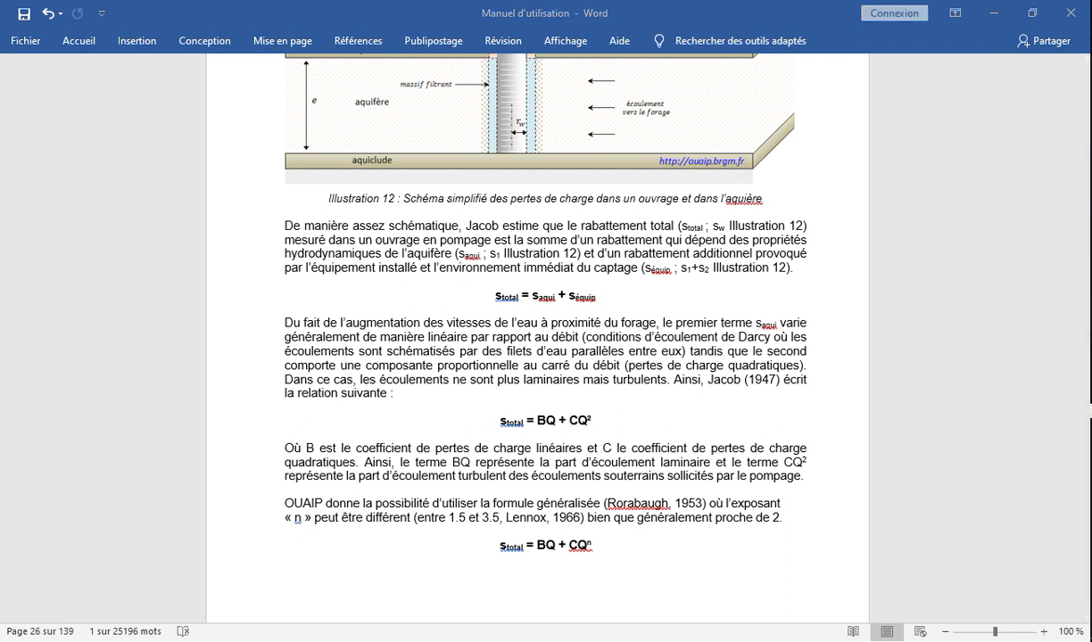
key("alt+Tab")
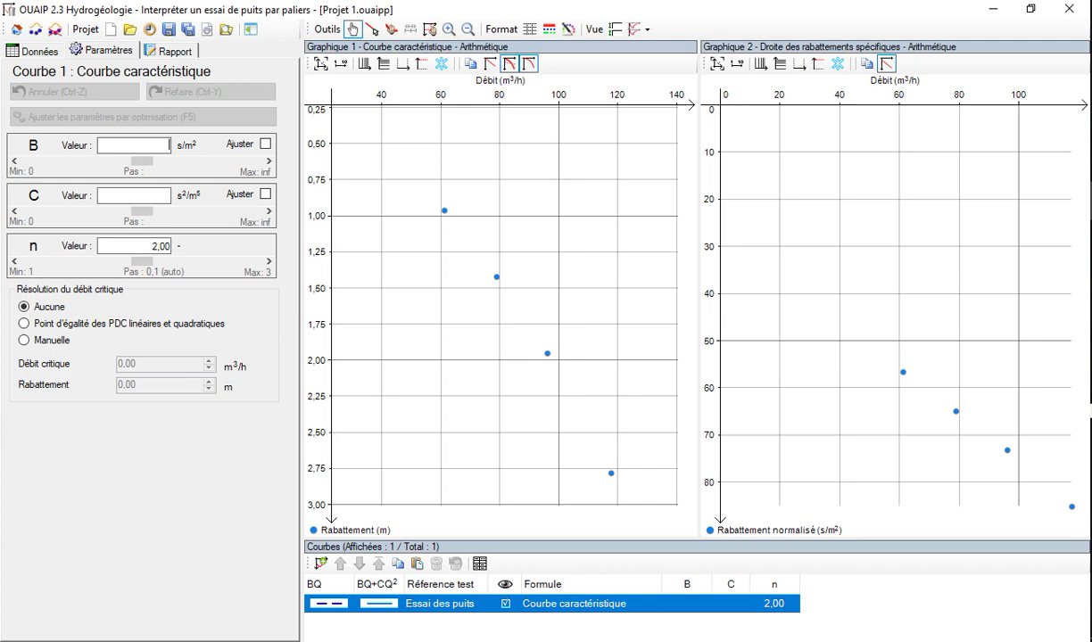
Read in the Word manual about Rorabaugh's exponent n and the critical flow defined by equal head losses, and return to OUAIP
key("alt+Tab")
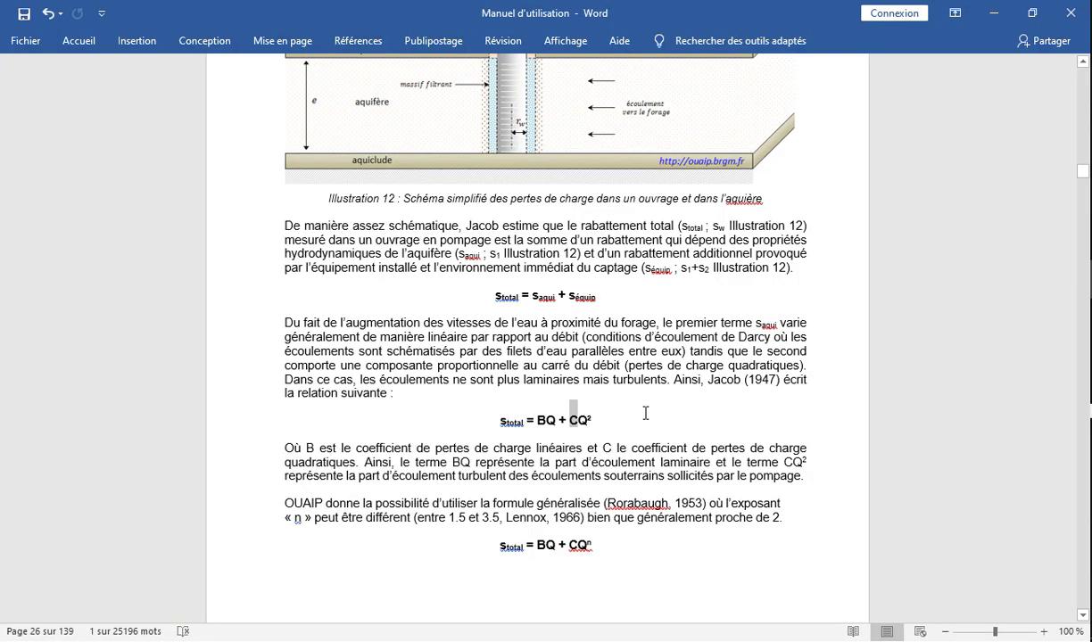
scroll(479, 456, "down", 12)
scroll(478, 457, "down", 3)
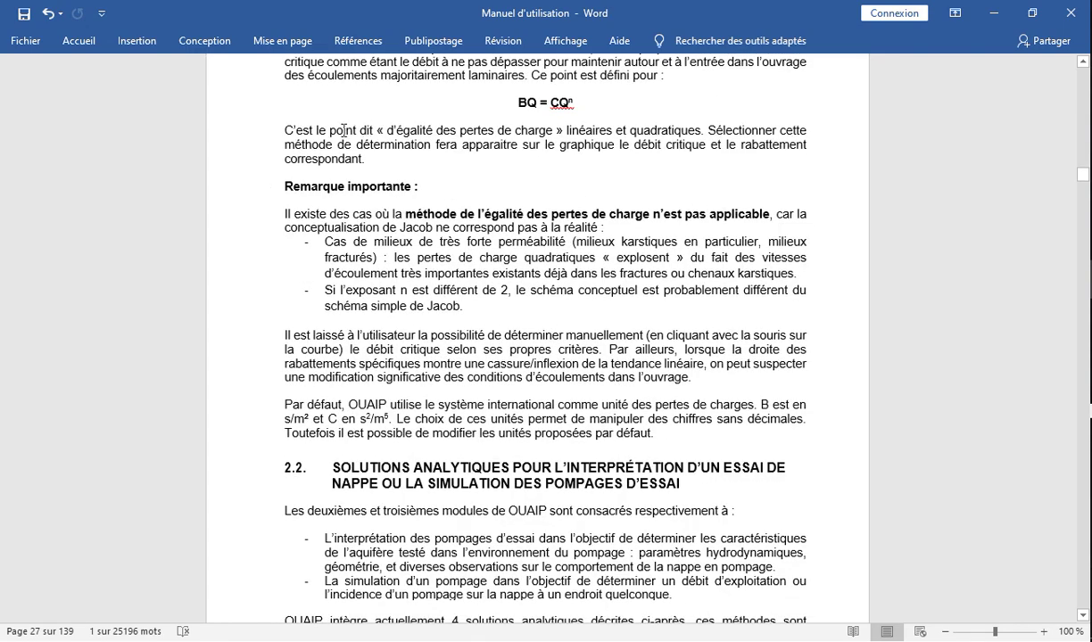
scroll(414, 152, "up", 9)
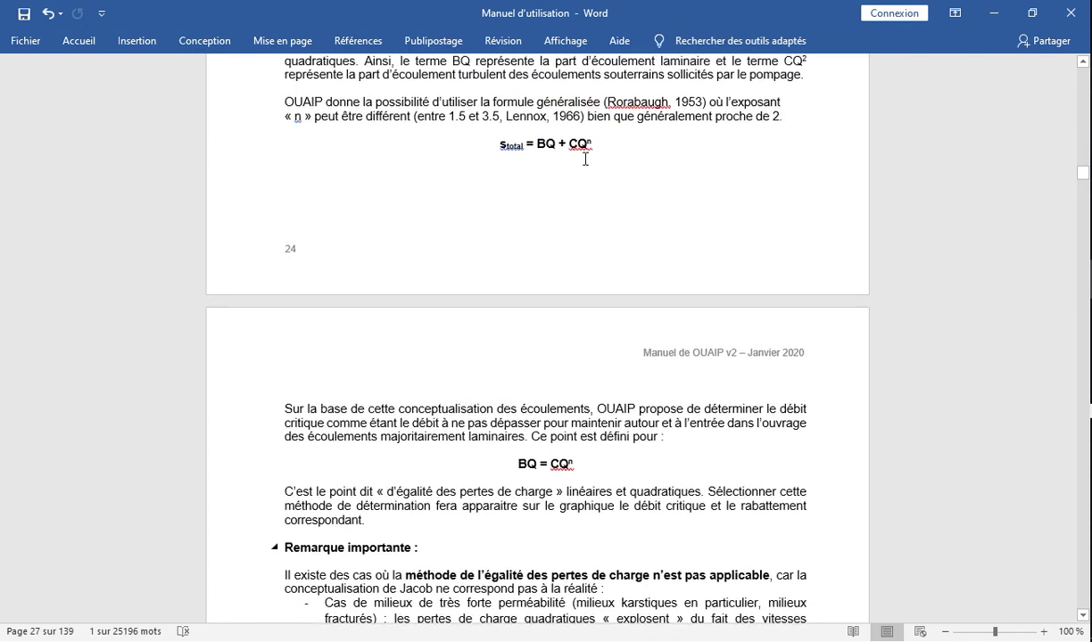
left_click(590, 139)
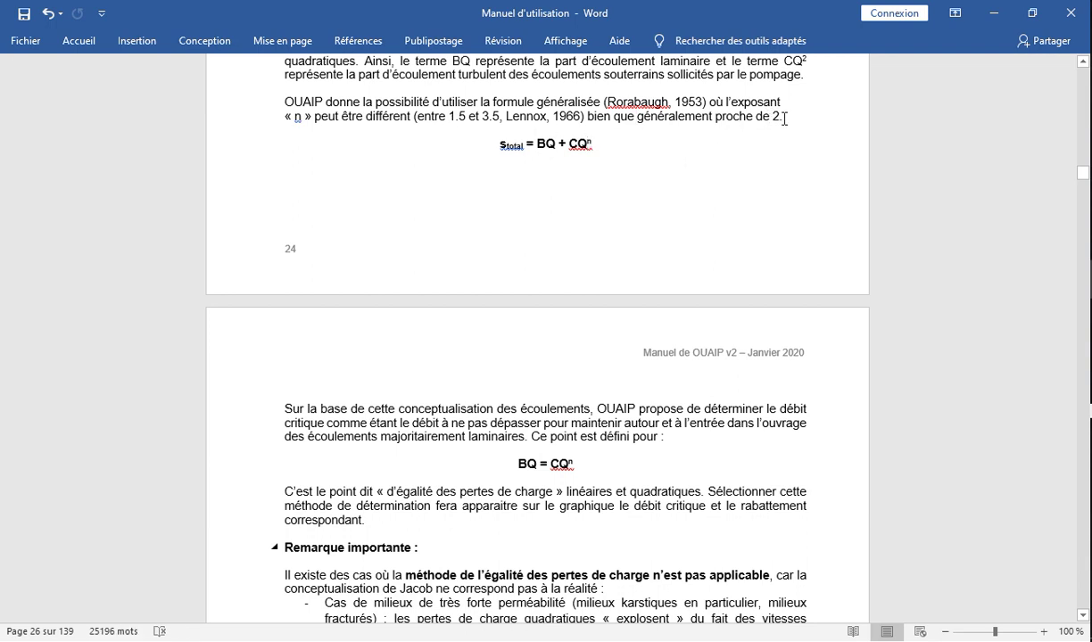
scroll(526, 150, "up", 2)
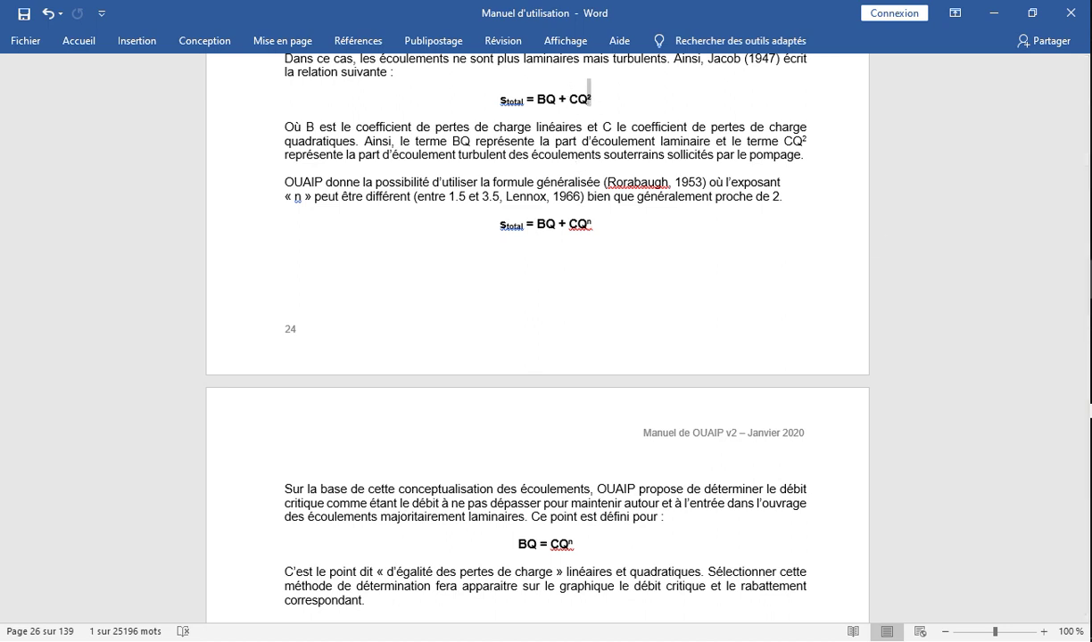
key("alt+Tab")
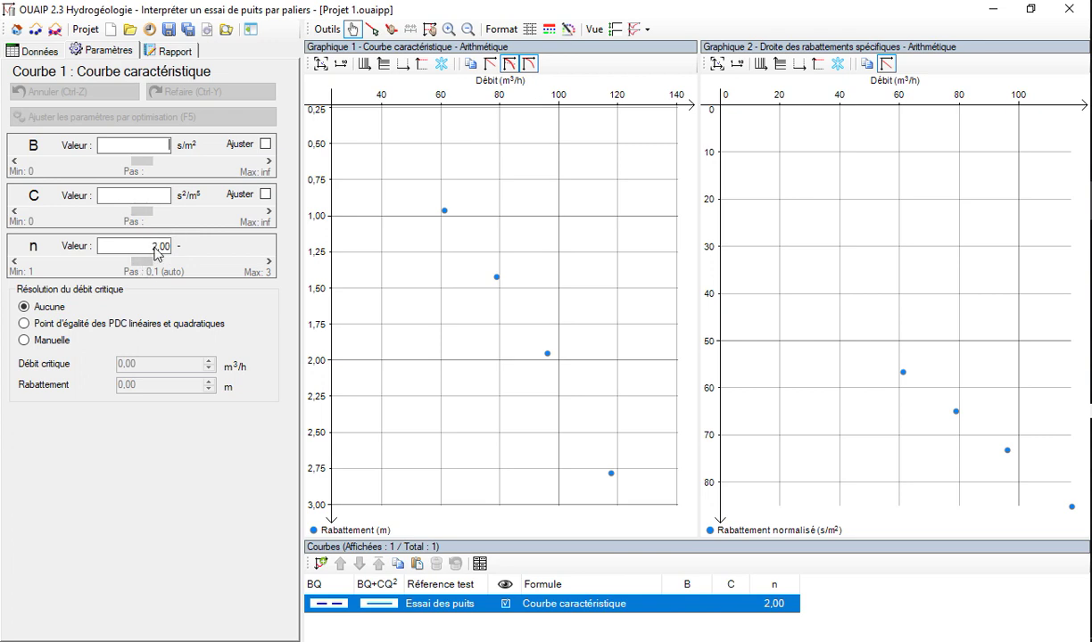
Include B and C of Courbe 1 in the adjustment and fit them by optimisation
left_click(140, 198)
left_click(264, 145)
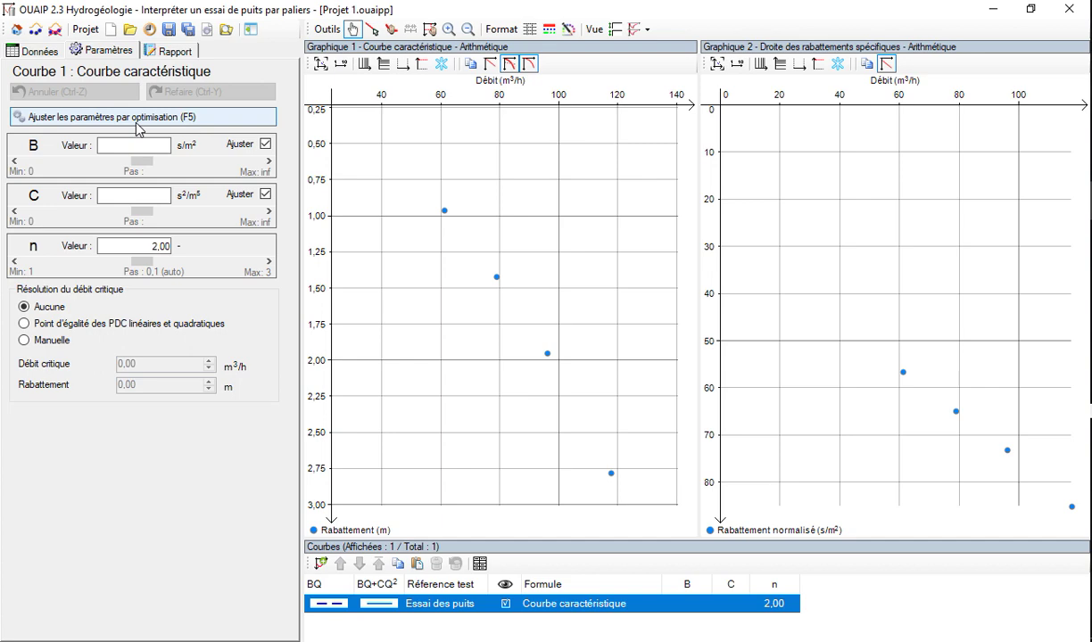
left_click(137, 125)
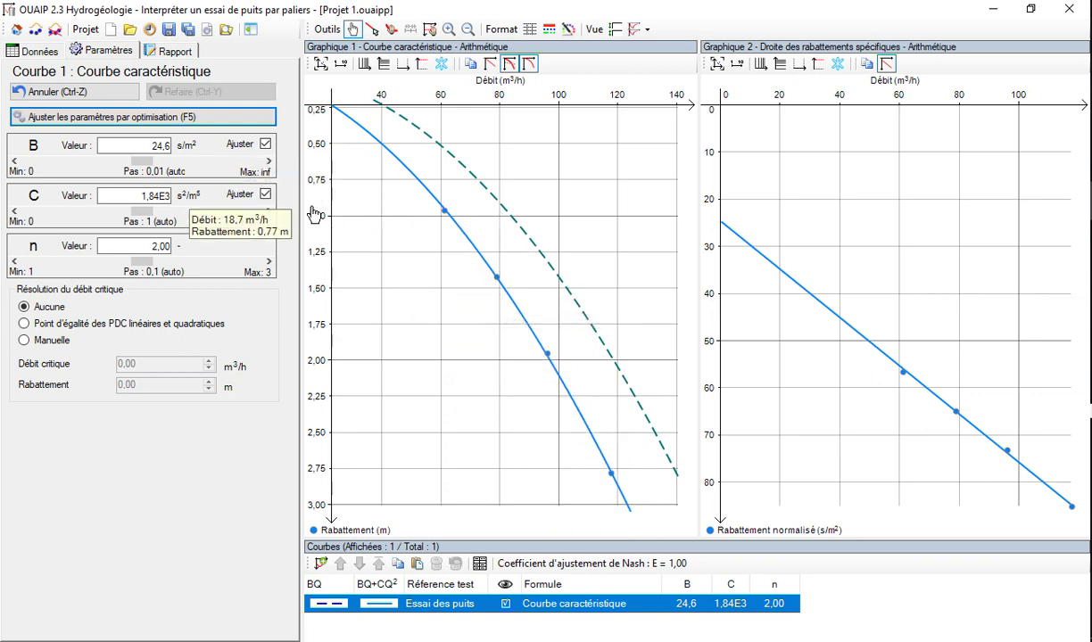
Resolve the critical flow at the equality point of linear and quadratic head losses, and display the linear head-loss line on Graphique 1
left_click(110, 325)
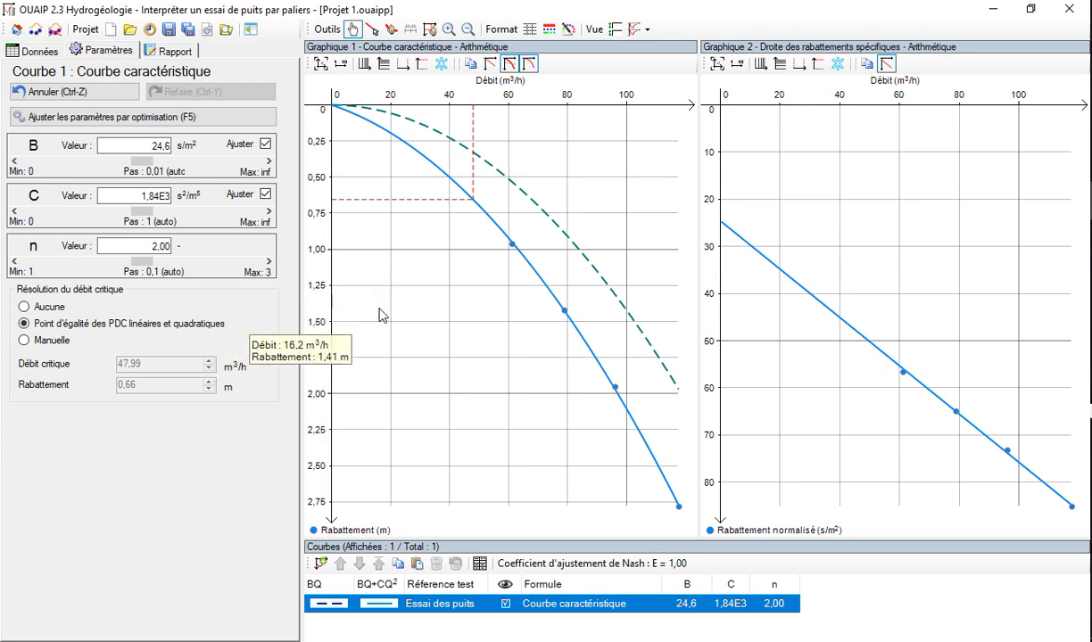
left_click(490, 63)
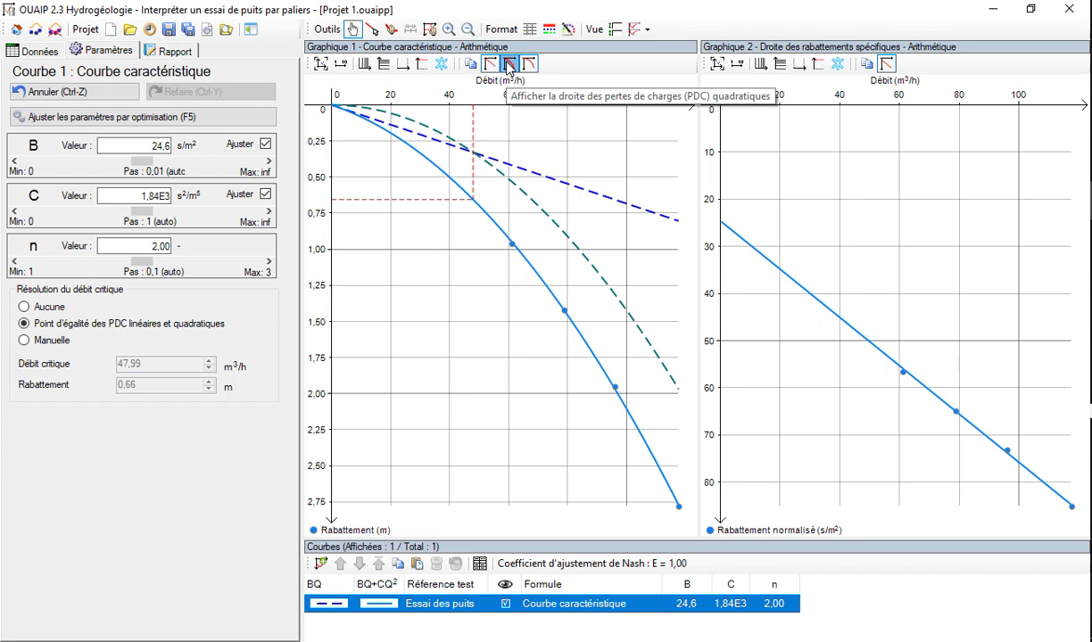
Hide and redisplay the quadratic head-loss curve and the theoretical characteristic curve on Graphique 1
left_click(509, 64)
left_click(510, 64)
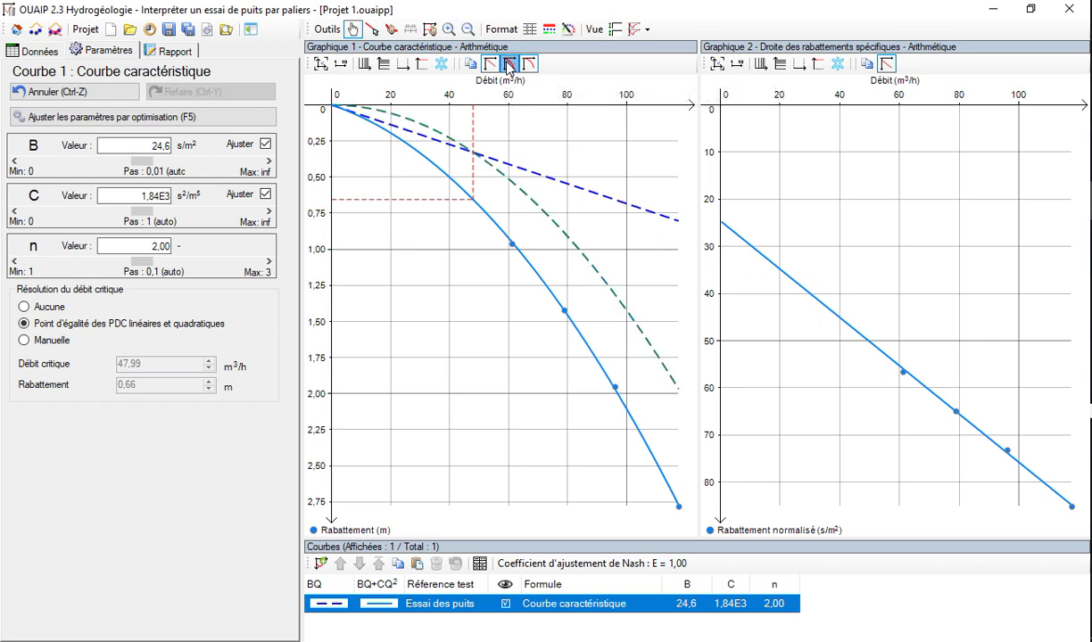
left_click(509, 64)
left_click(509, 64)
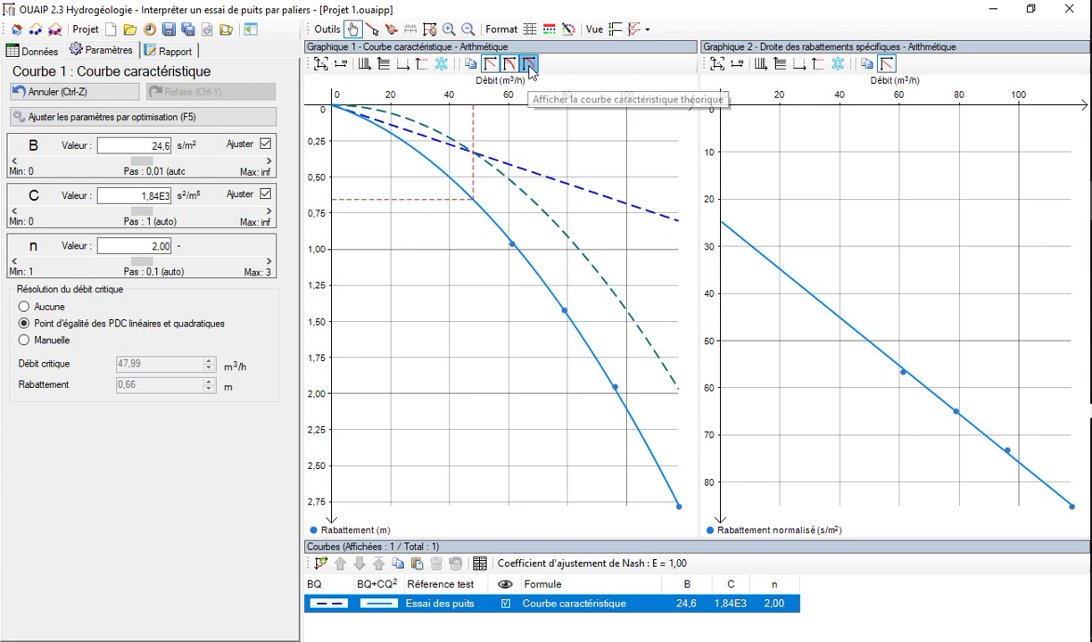
left_click(529, 68)
left_click(530, 68)
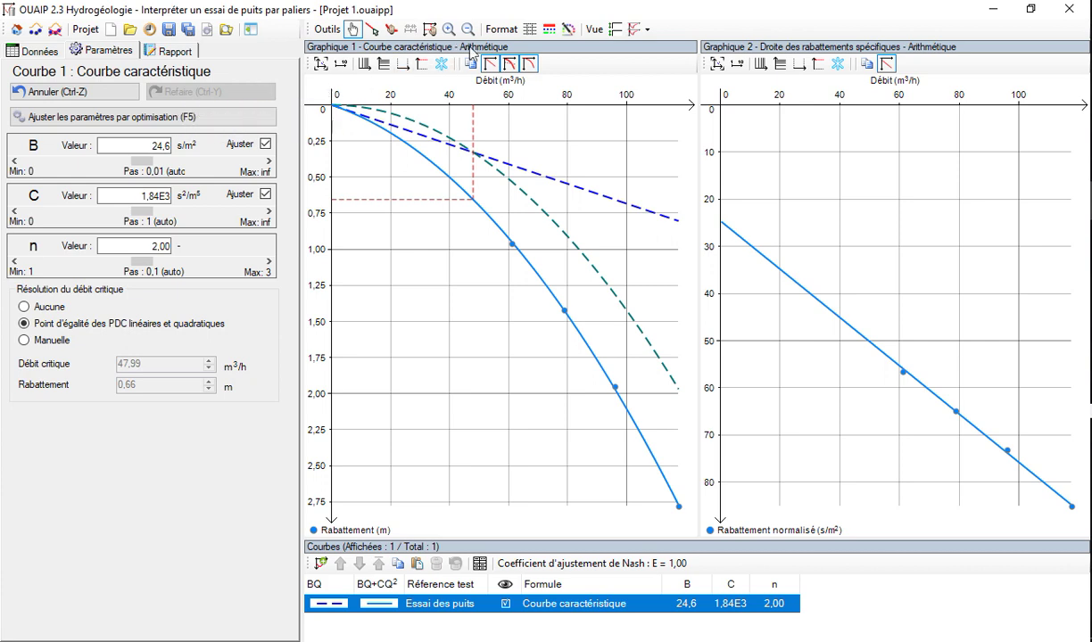
Try a logarithmic flow axis and a logarithmic drawdown axis separately on Graphique 1
left_click(364, 65)
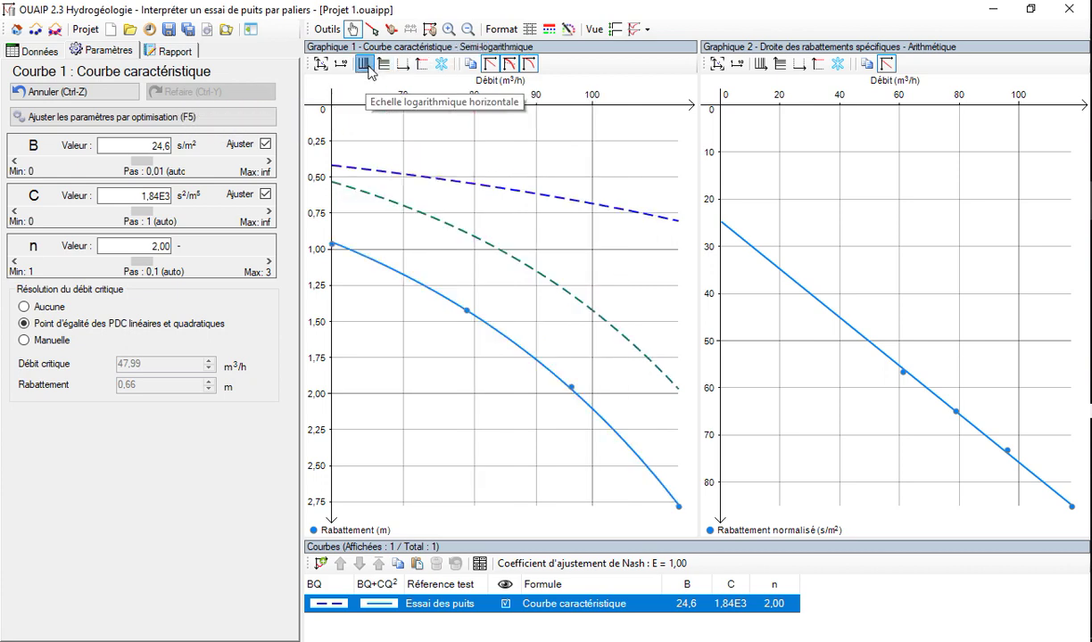
left_click(365, 65)
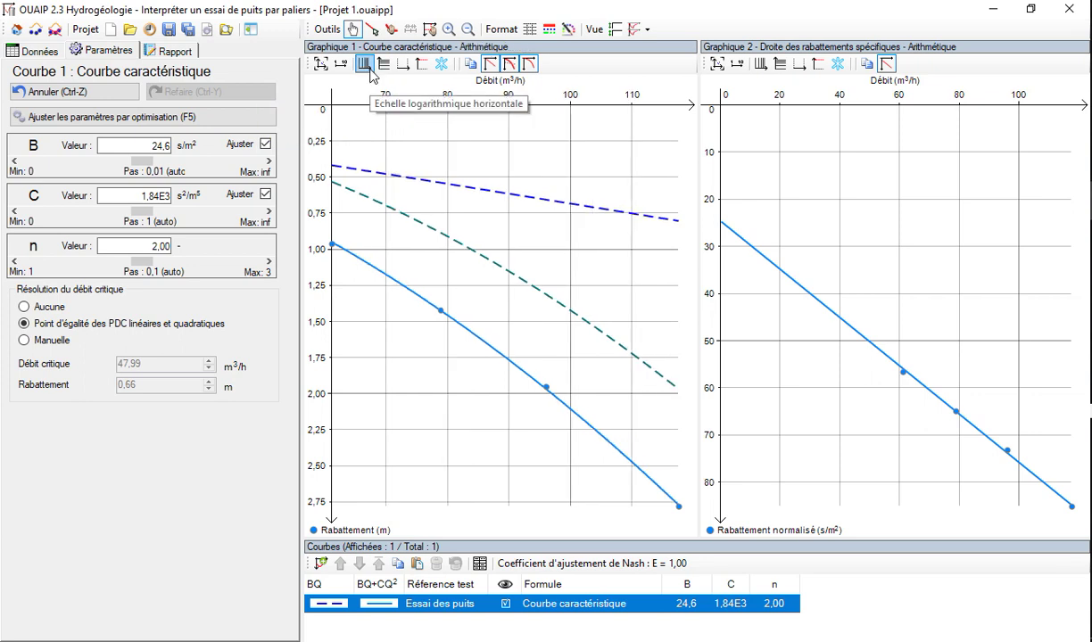
left_click(364, 64)
left_click(364, 64)
left_click(384, 66)
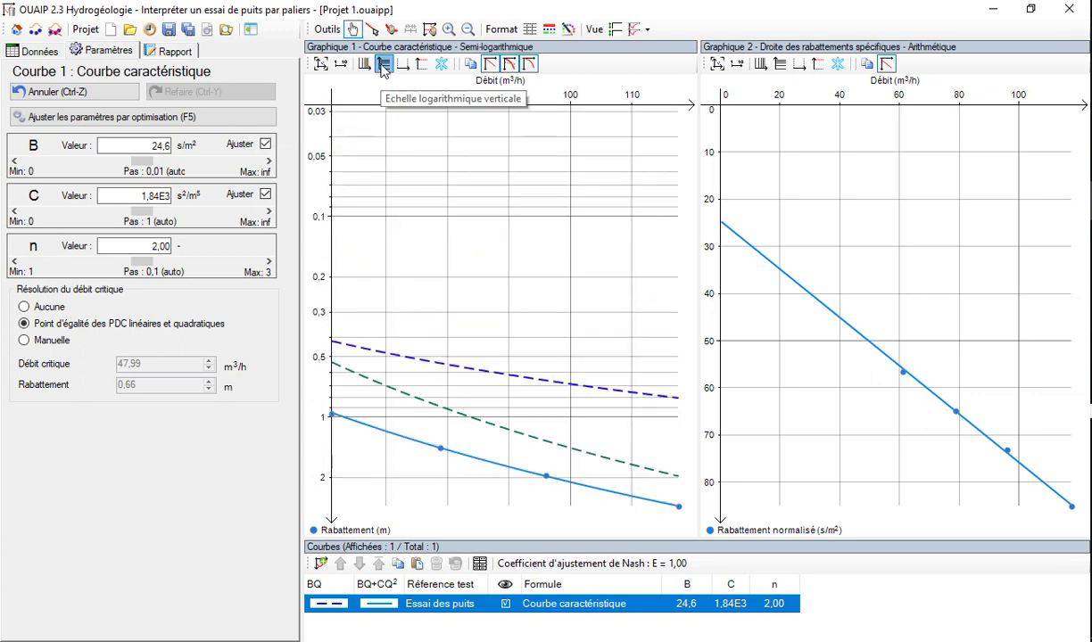
left_click(384, 66)
left_click(384, 66)
Try logarithmic scales on both axes of Graphique 1, and restore its arithmetic display
left_click(365, 65)
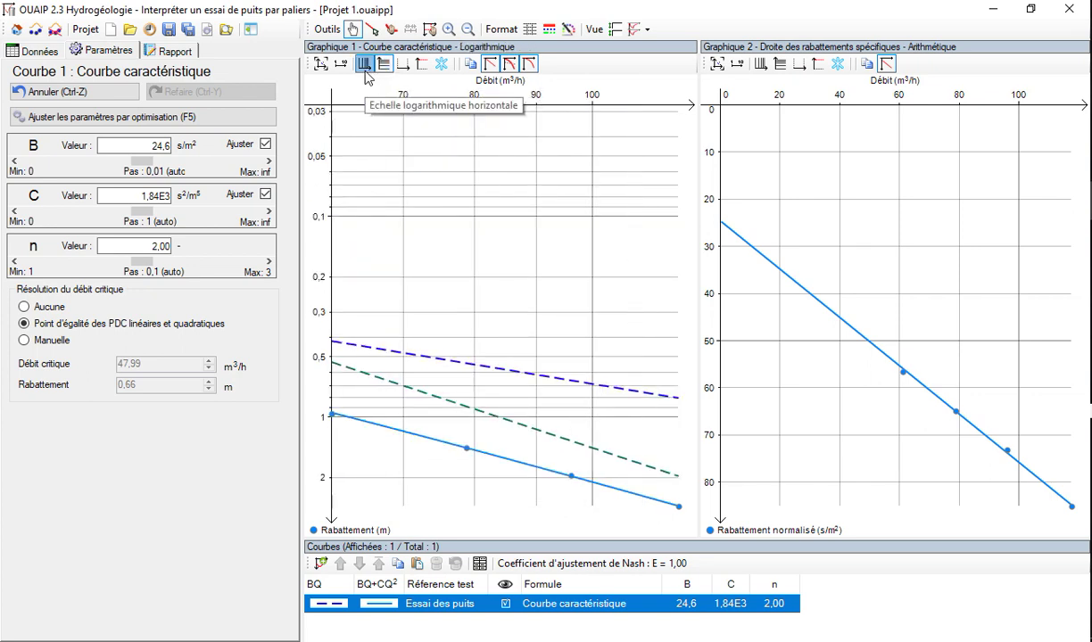
left_click(365, 72)
left_click(365, 71)
left_click(365, 71)
left_click(381, 68)
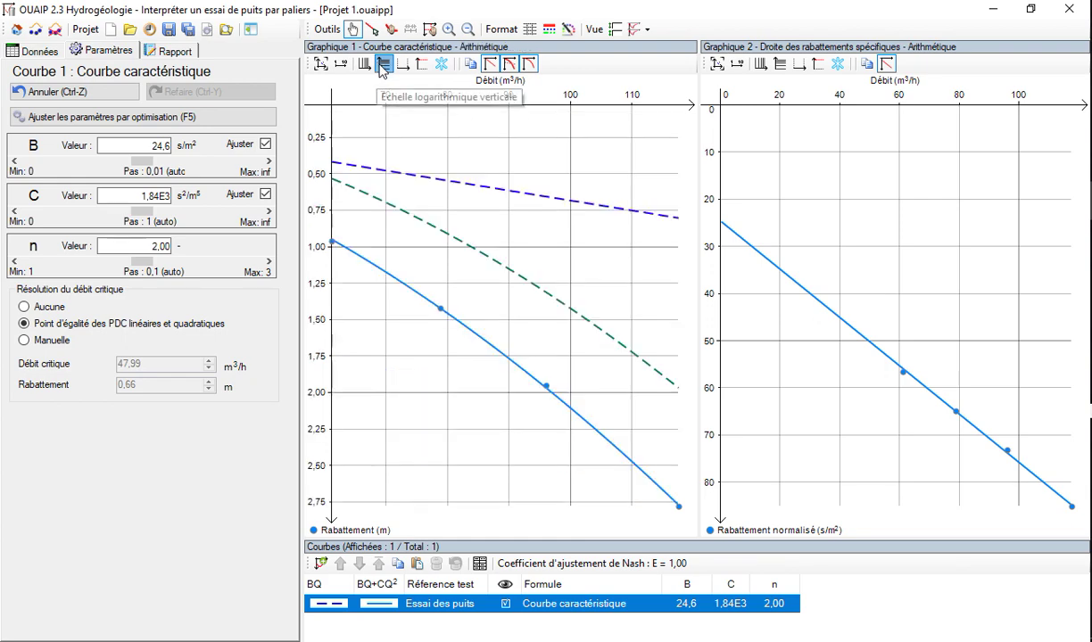
left_click(380, 68)
left_click(381, 68)
left_click(380, 68)
left_click(381, 68)
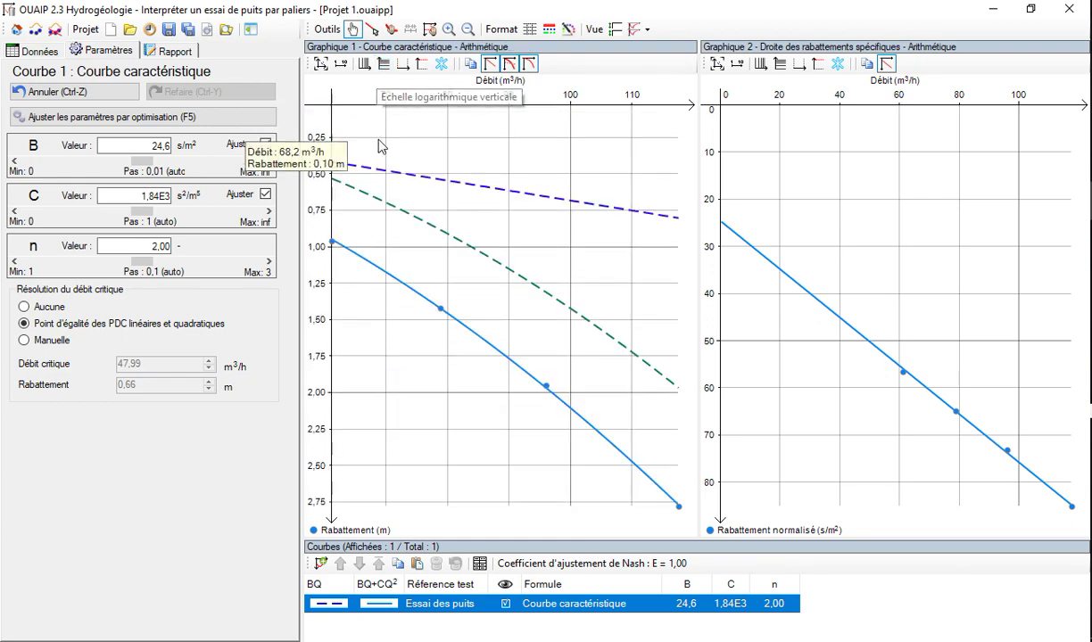
Examine the intersection of the linear and quadratic head-loss curves at the critical flow on Graphique 1, extending the view to the origin
scroll(500, 232, "down", 5)
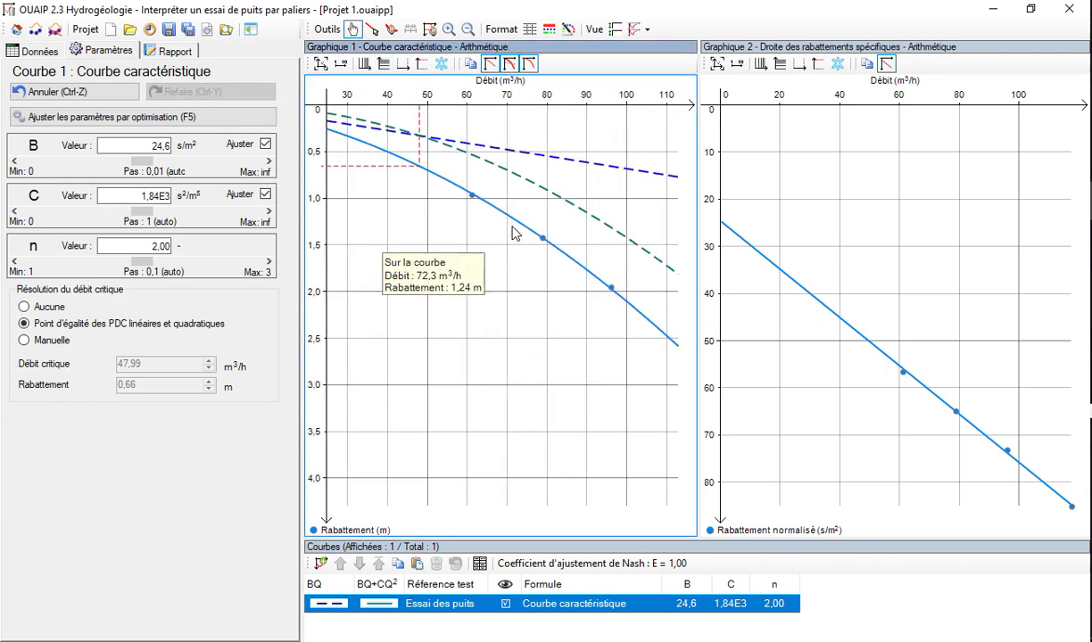
left_click_drag(512, 229, 509, 255)
left_click_drag(507, 211, 475, 172)
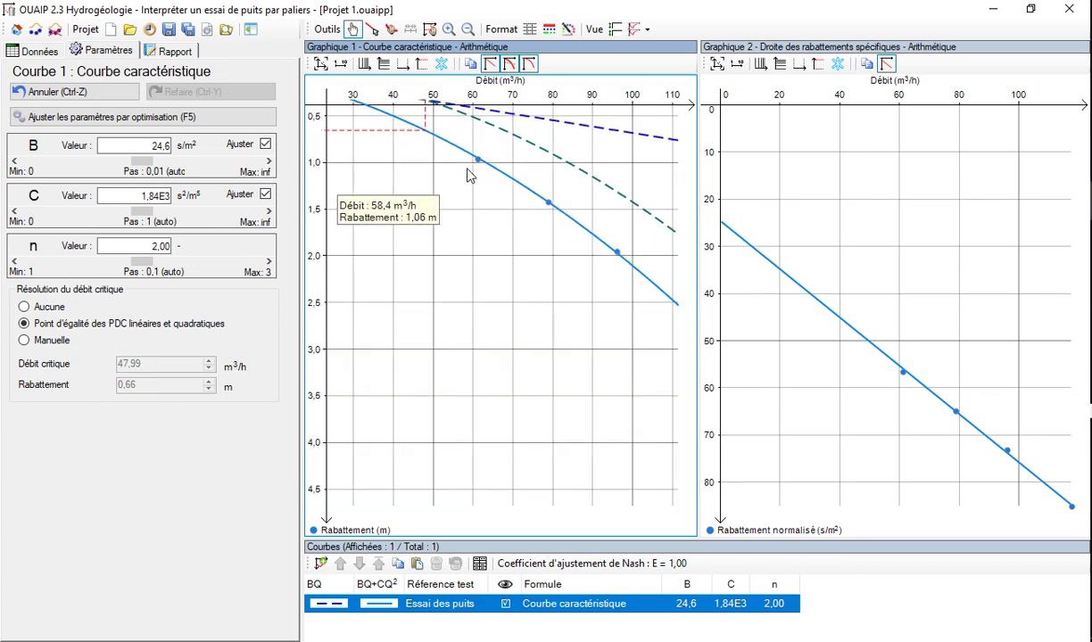
scroll(463, 212, "up", 2)
scroll(432, 141, "up", 1)
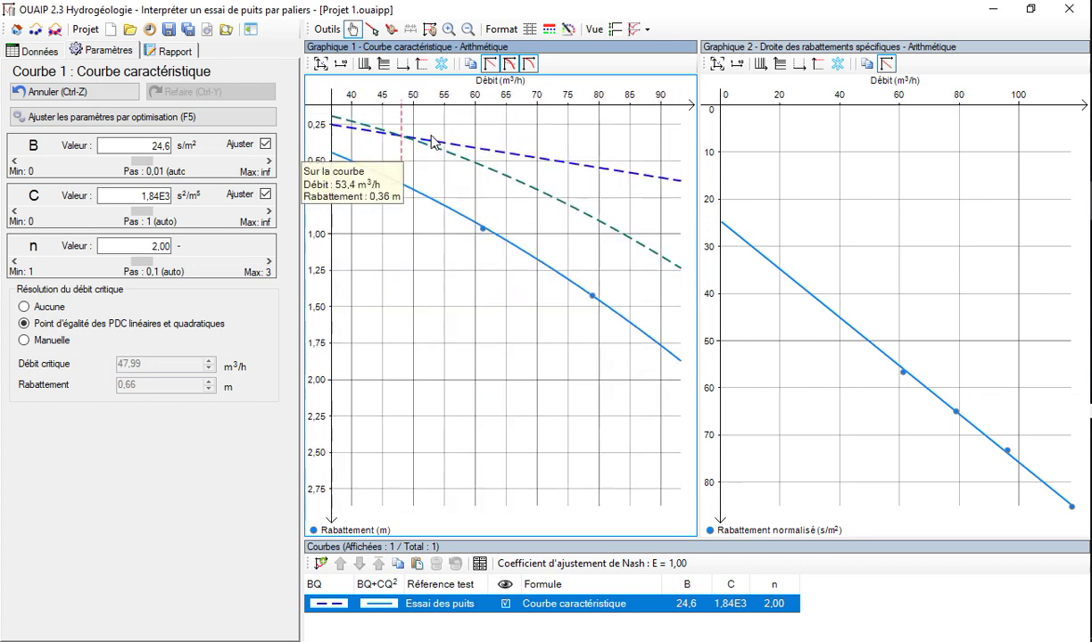
left_click_drag(431, 141, 597, 203)
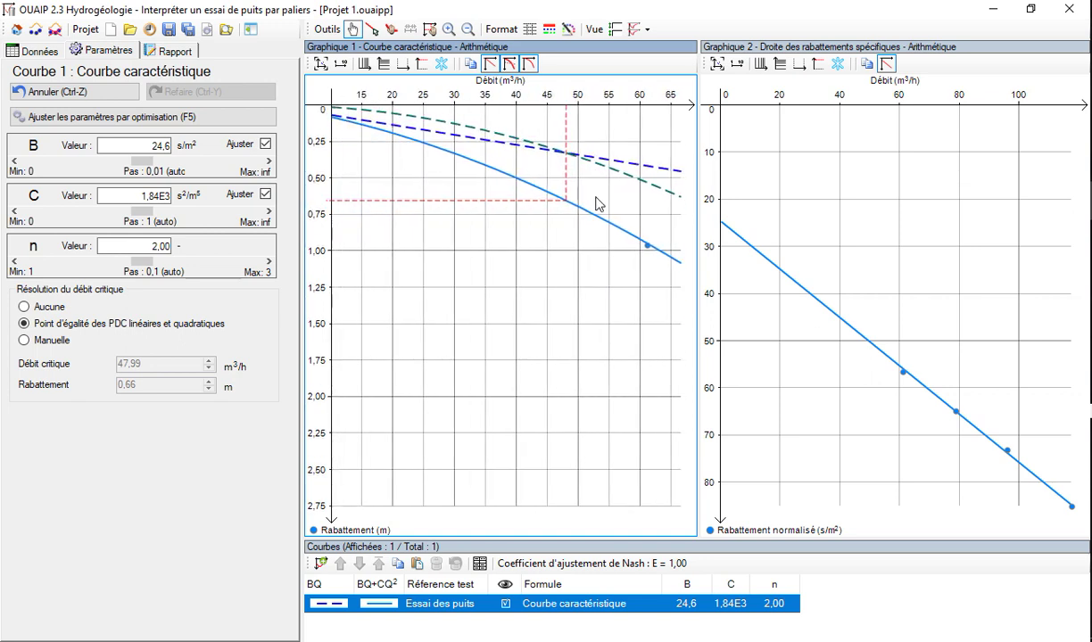
left_click_drag(472, 170, 533, 198)
left_click_drag(413, 145, 439, 210)
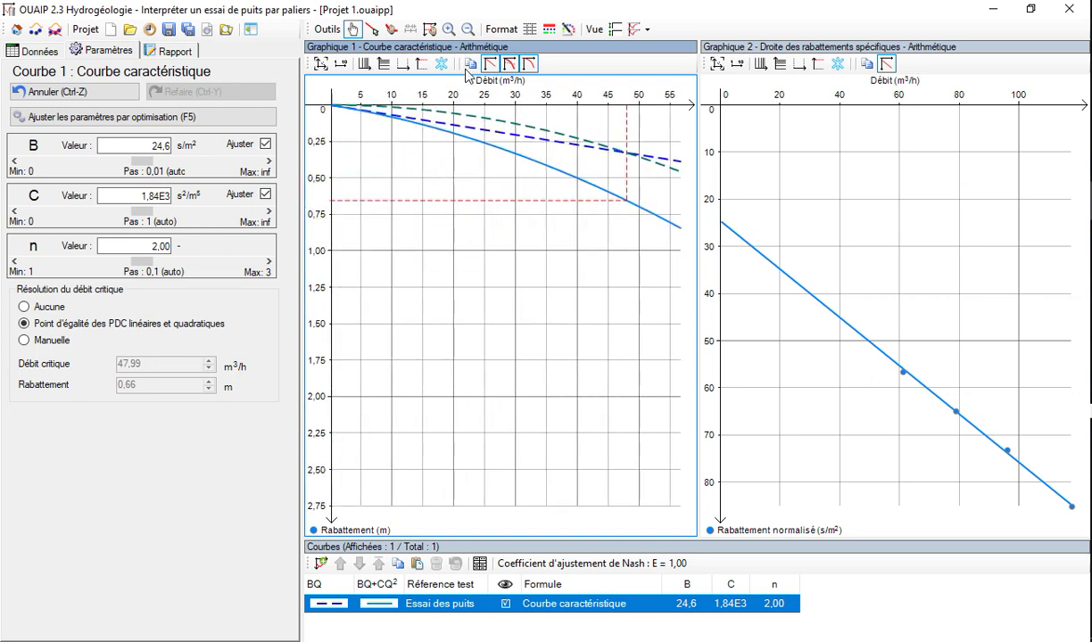
Try a fully logarithmic display of the head-loss curves down to low flows on Graphique 1
left_click(391, 70)
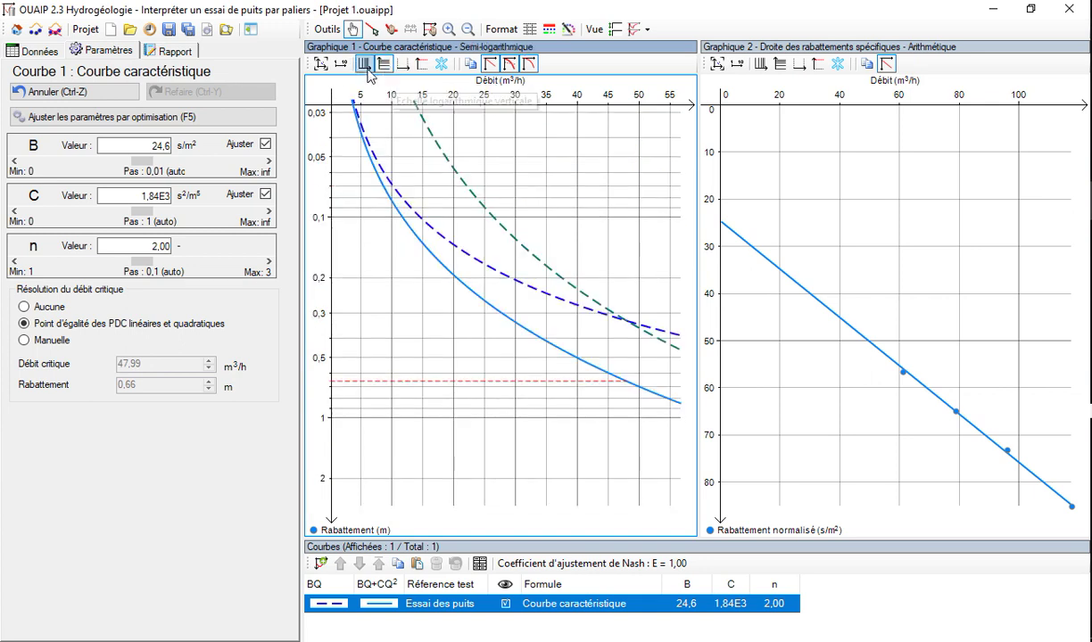
left_click(365, 66)
scroll(432, 239, "up", 5)
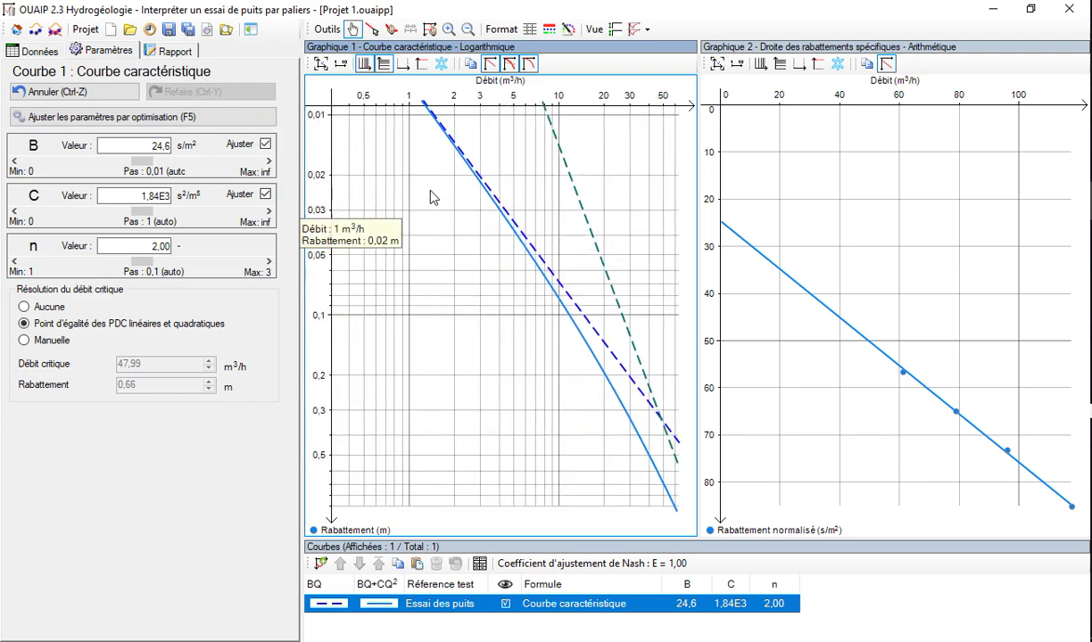
Display Graphique 1 in semi-logarithmic form, with a logarithmic flow axis and a linear drawdown axis
left_click(368, 68)
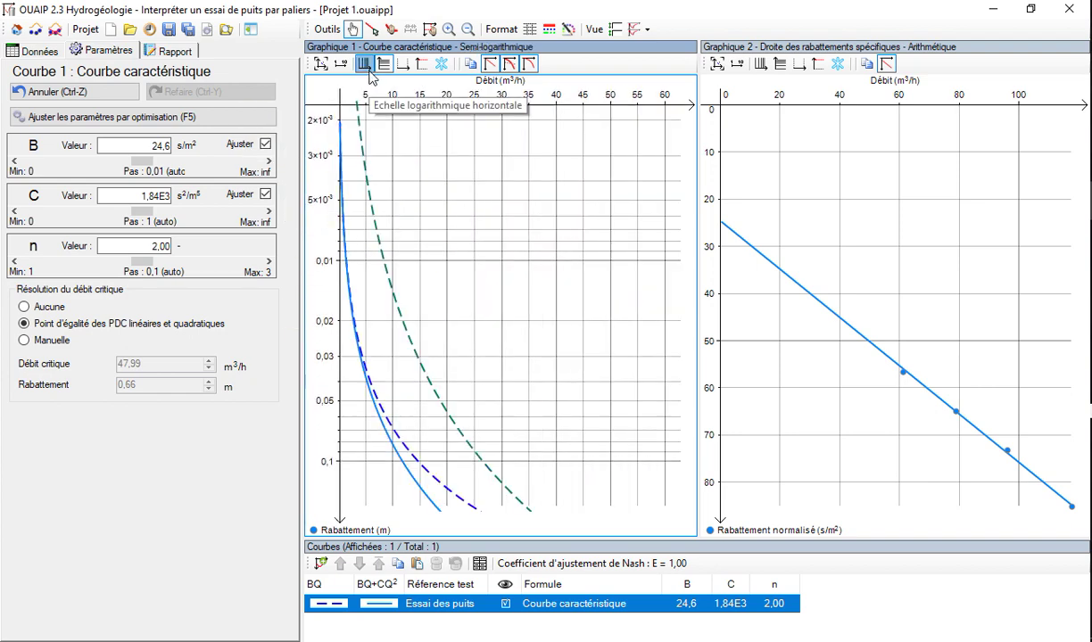
left_click(366, 67)
left_click(366, 67)
left_click(367, 67)
left_click(382, 66)
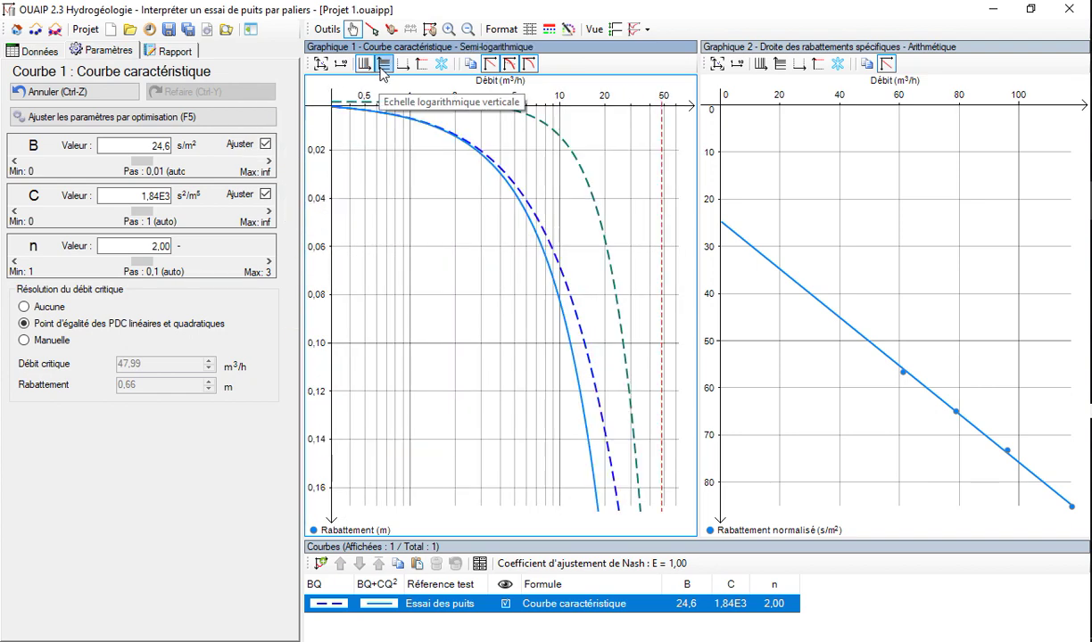
scroll(410, 304, "down", 3)
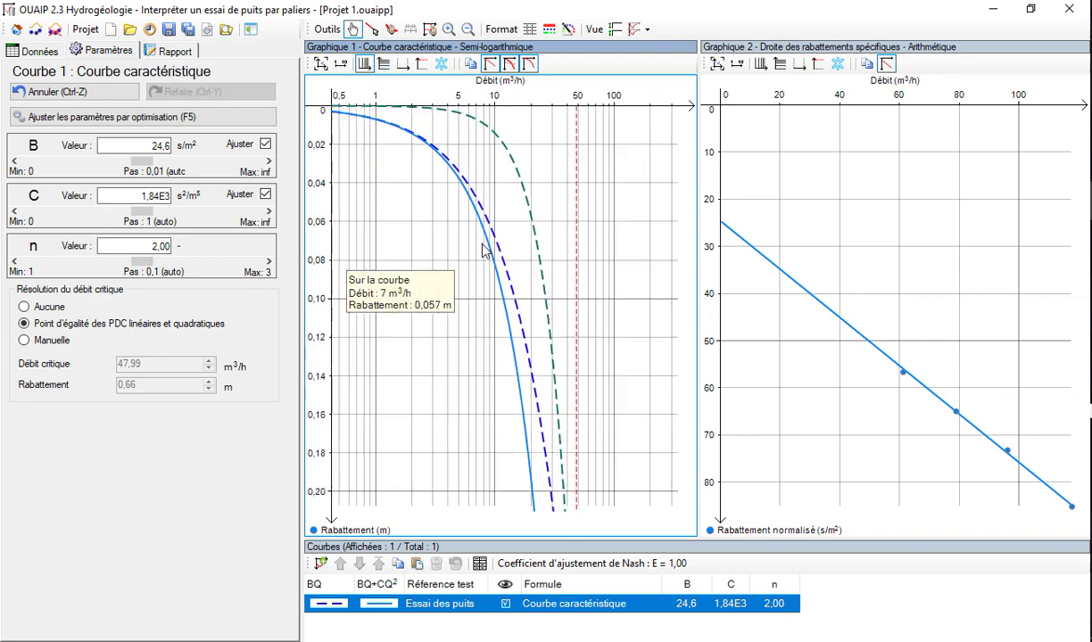
scroll(485, 251, "down", 4)
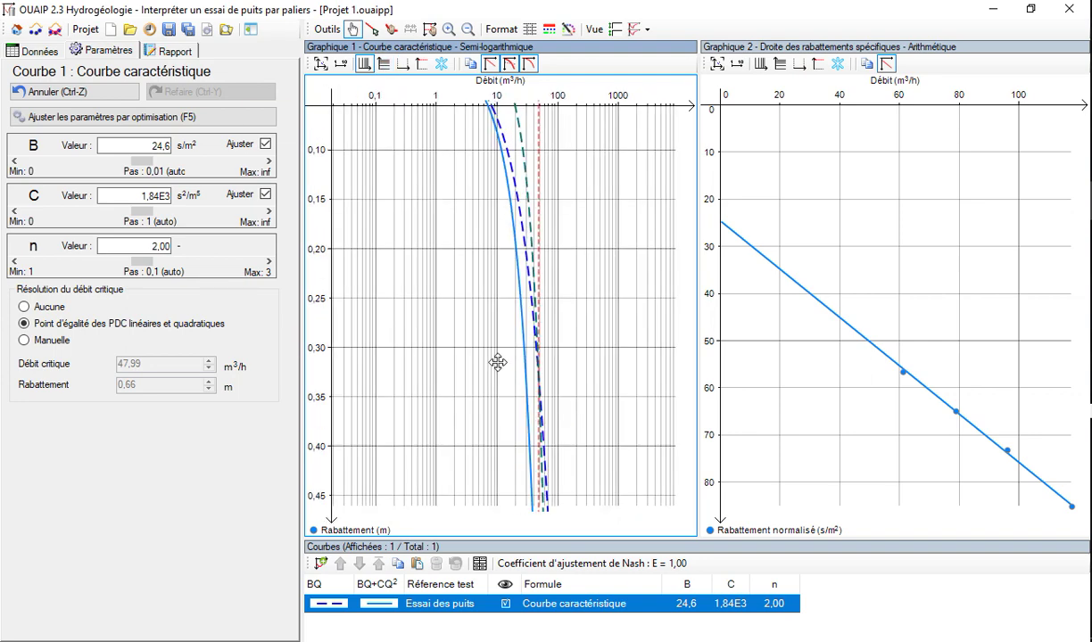
scroll(490, 270, "up", 2)
left_click(385, 66)
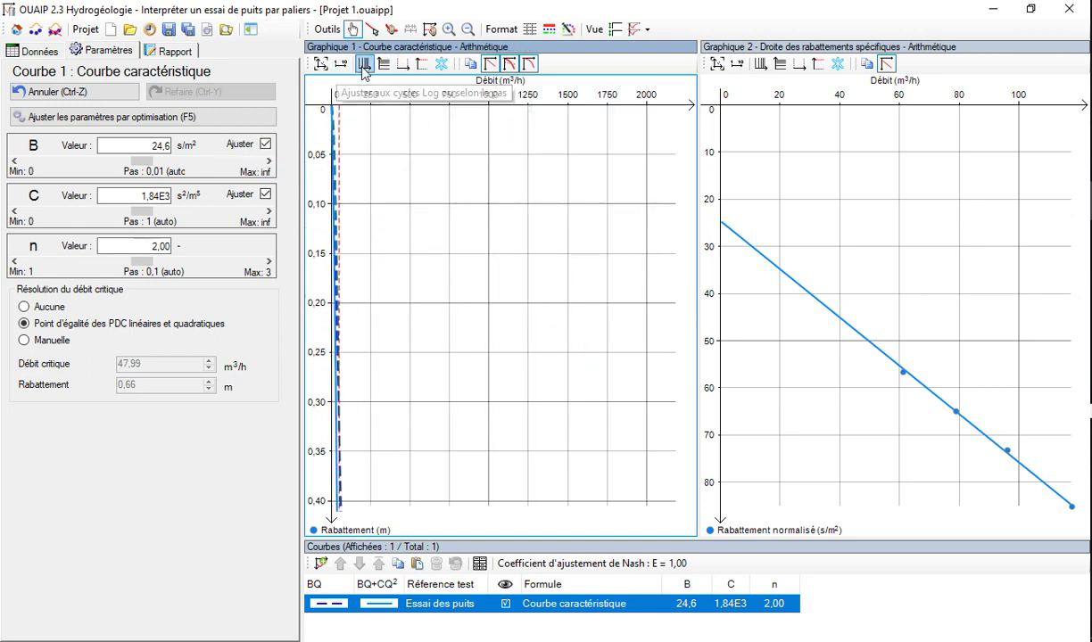
left_click(362, 64)
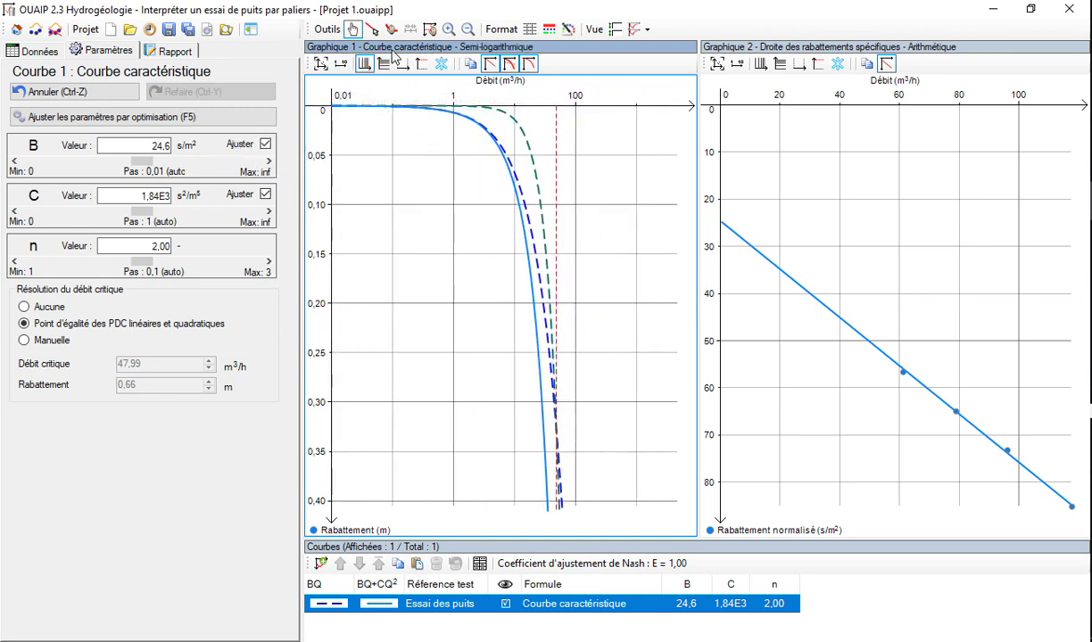
Fit the zoom of Graphique 1 and examine the characteristic curve over a wide range of flows
left_click(321, 64)
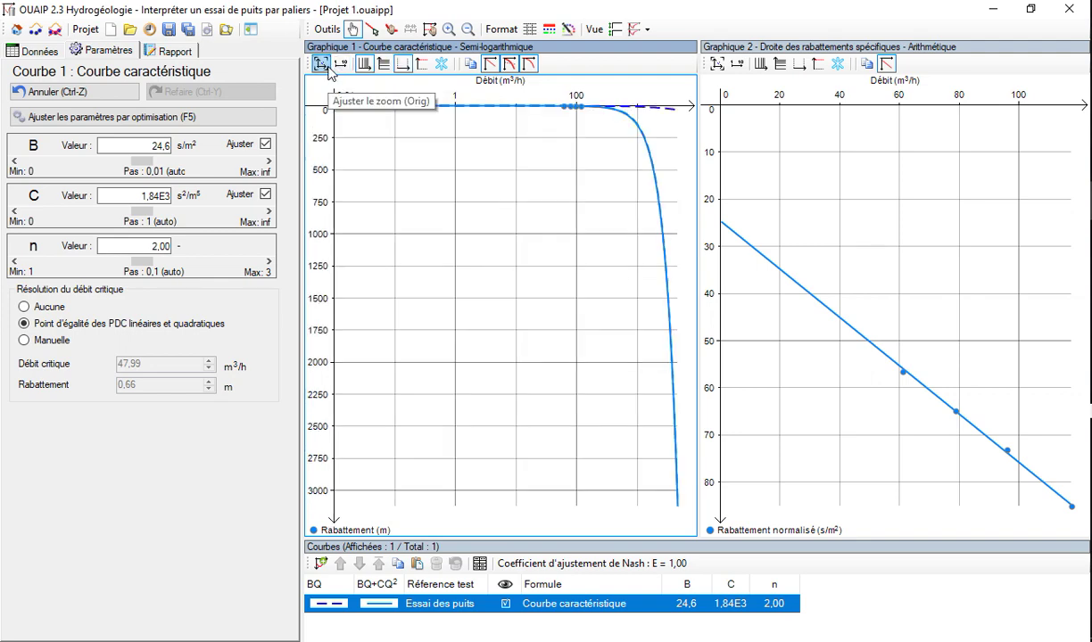
left_click_drag(532, 166, 480, 226)
scroll(517, 112, "up", 5)
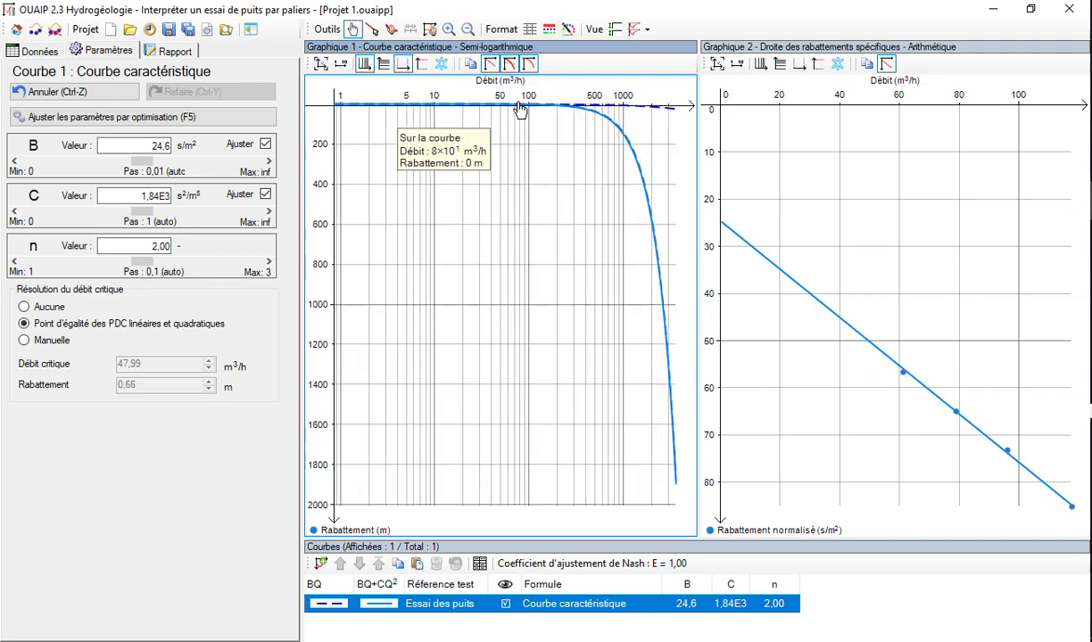
scroll(419, 111, "down", 5)
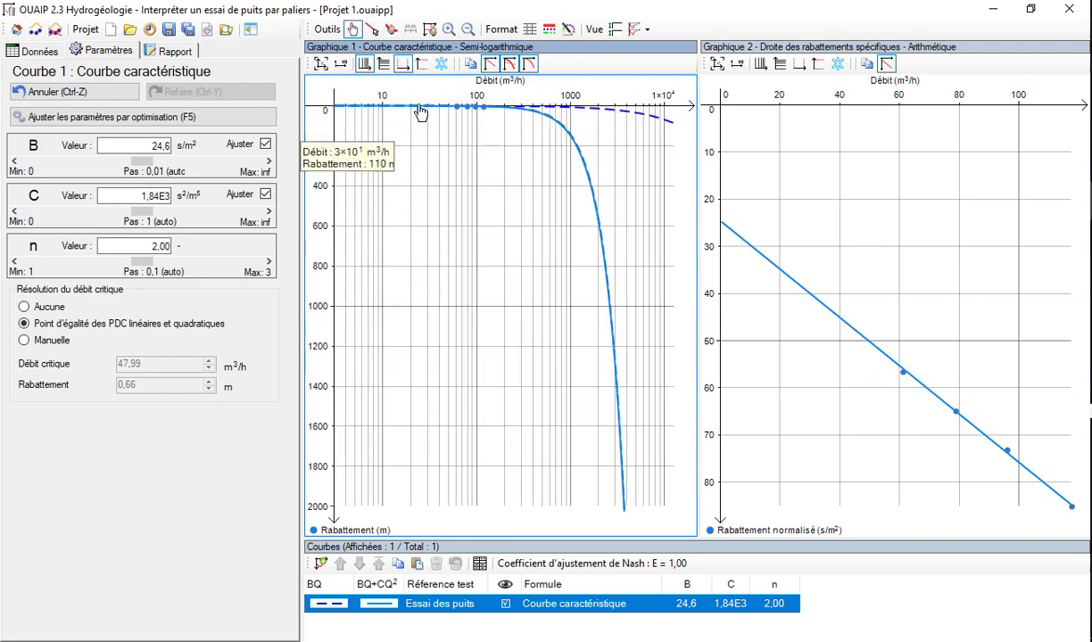
Try a fully logarithmic display of Graphique 1 around the measured points and the intersection of the head-loss curves
left_click(385, 64)
left_click_drag(563, 215, 534, 416)
left_click_drag(546, 180, 574, 411)
left_click_drag(484, 194, 555, 320)
left_click_drag(489, 328, 493, 294)
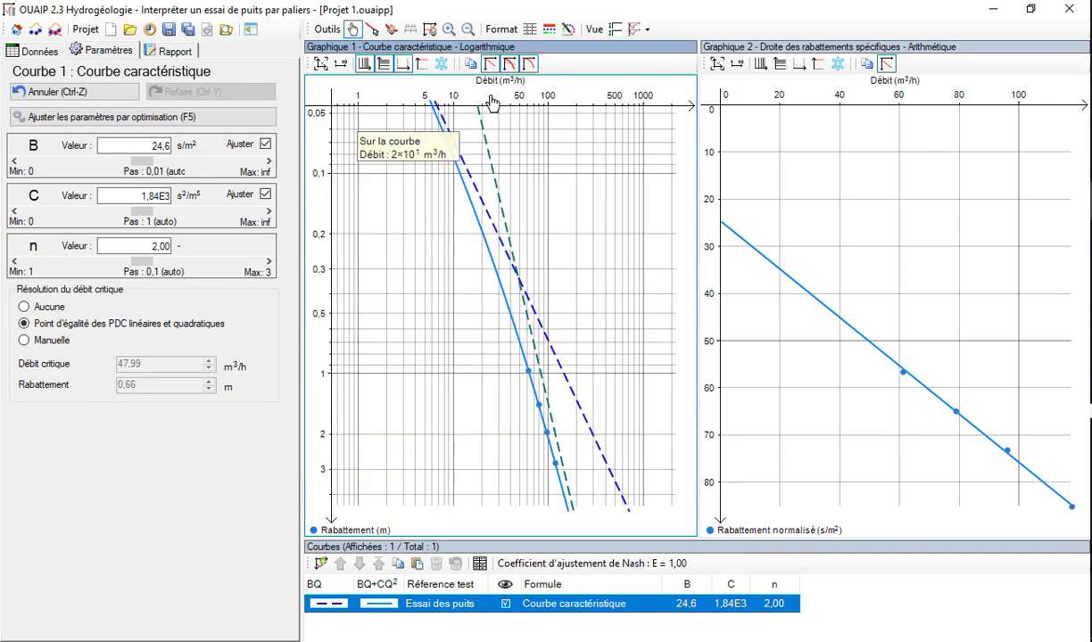
Compare the logarithmic Graphique 1 with and without the linear and quadratic head-loss lines
left_click(490, 64)
left_click(489, 64)
left_click(508, 64)
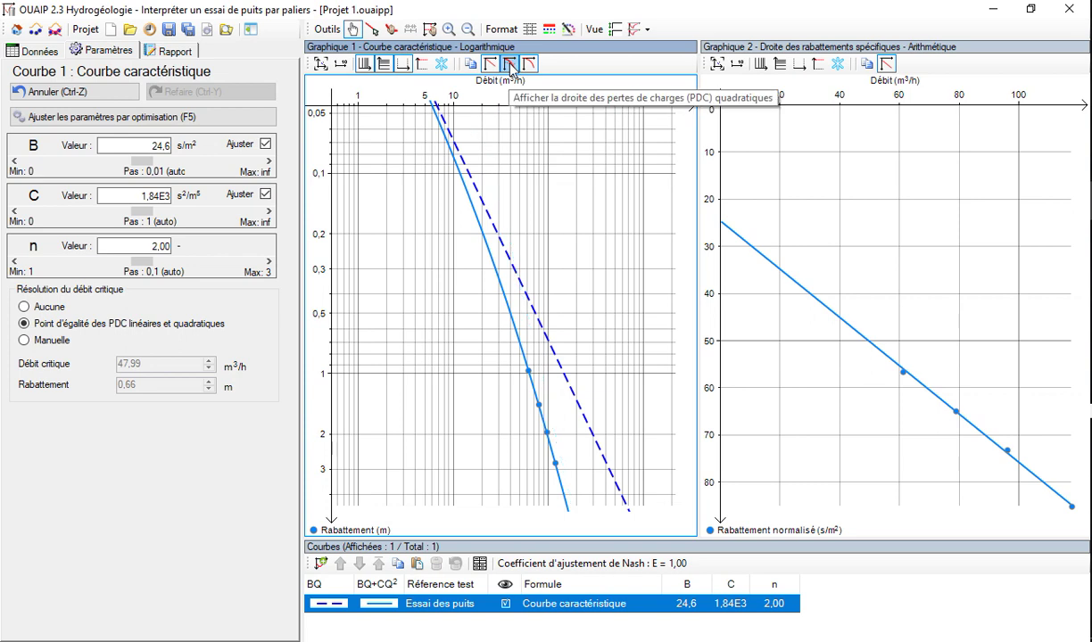
left_click(508, 64)
Try the Manuelle, Point d'égalité des PDC and Aucune options for resolving the critical flow
left_click(65, 339)
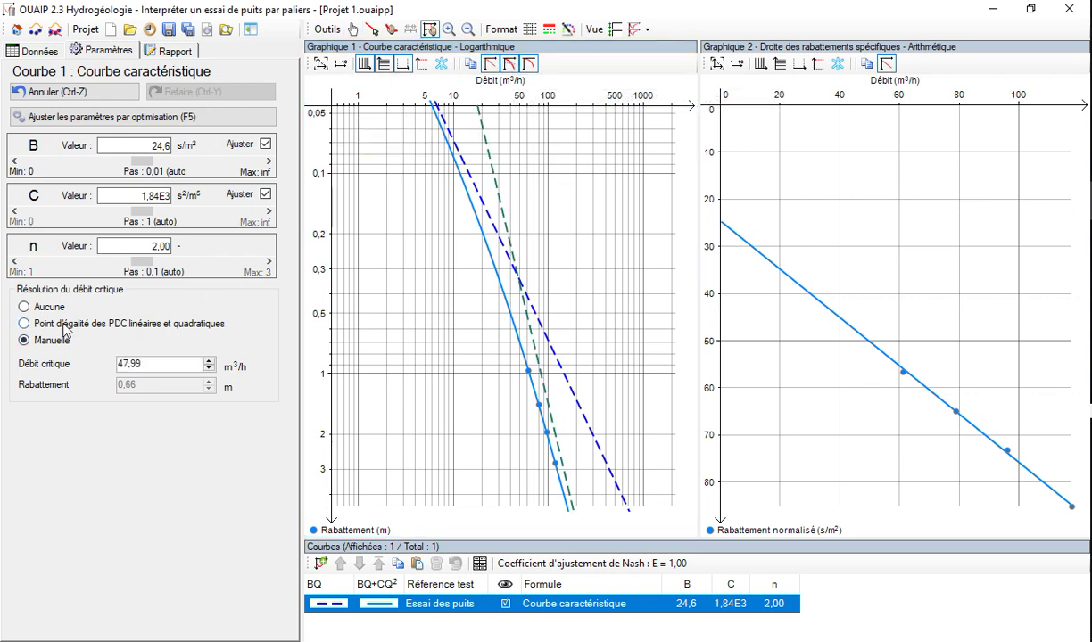
left_click(60, 323)
left_click(55, 308)
left_click(46, 323)
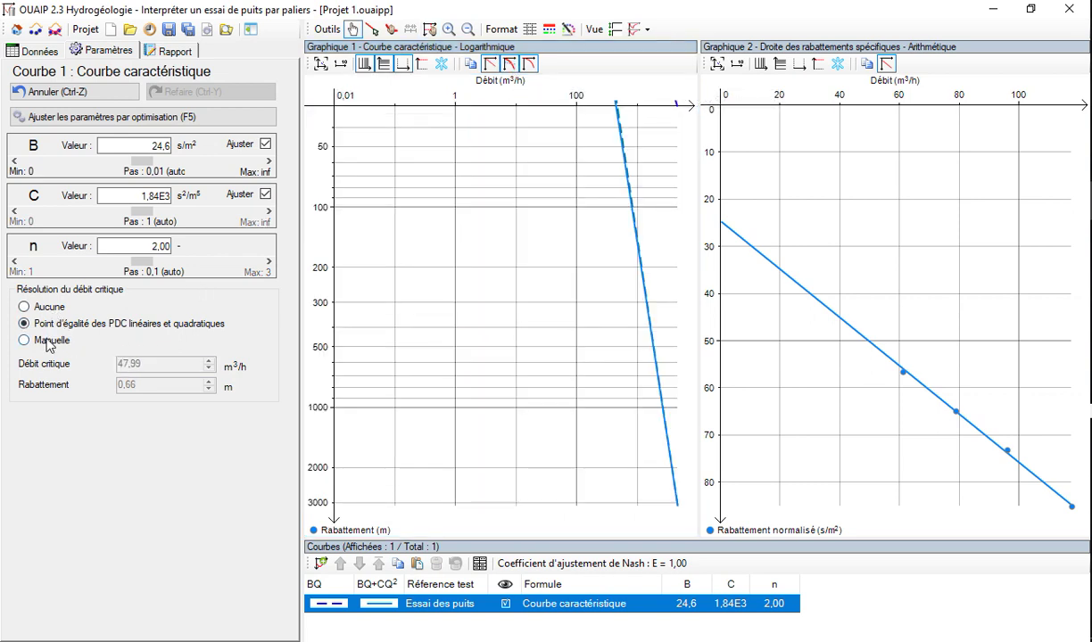
left_click(47, 338)
left_click(41, 308)
Display Graphique 1 in arithmetic form, with linear flow and drawdown axes
left_click_drag(474, 234, 371, 292)
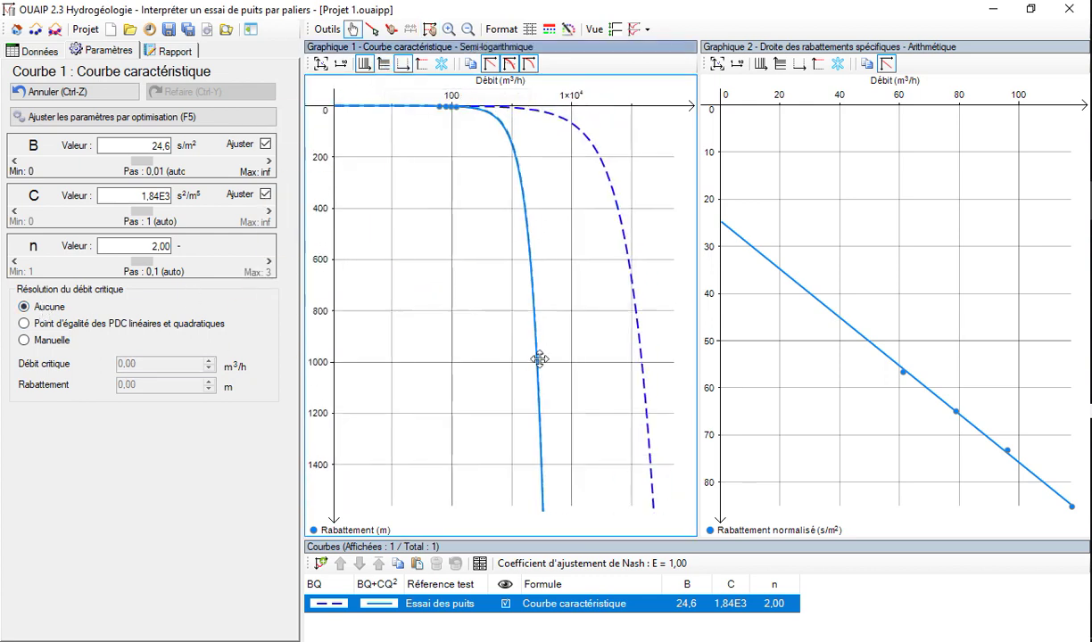
left_click(384, 63)
left_click(387, 65)
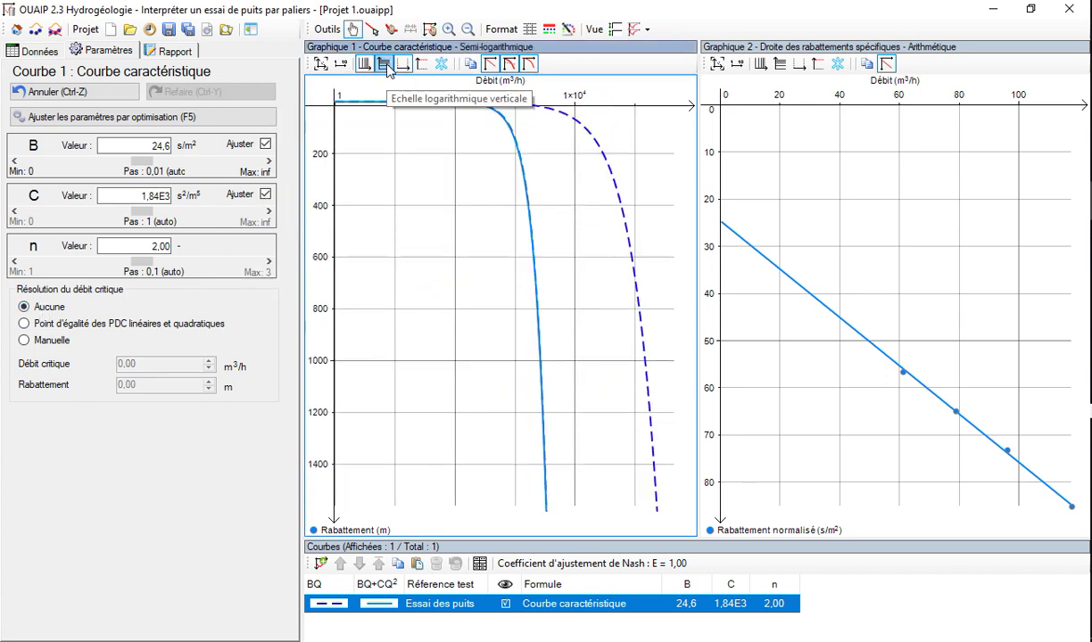
left_click(369, 66)
left_click(369, 66)
left_click(369, 66)
left_click(366, 64)
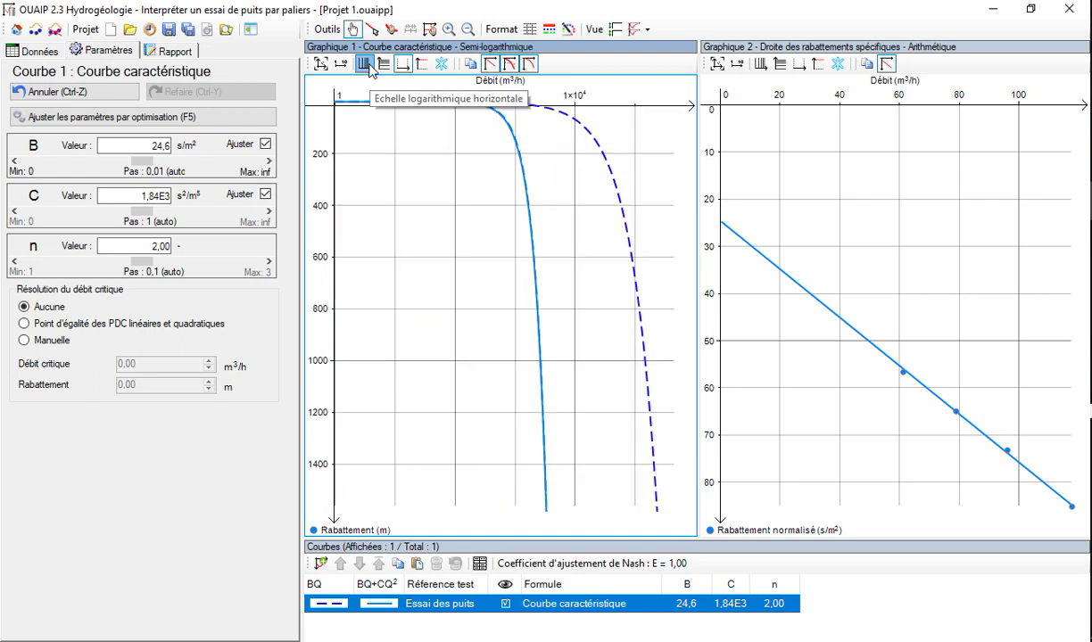
left_click(366, 64)
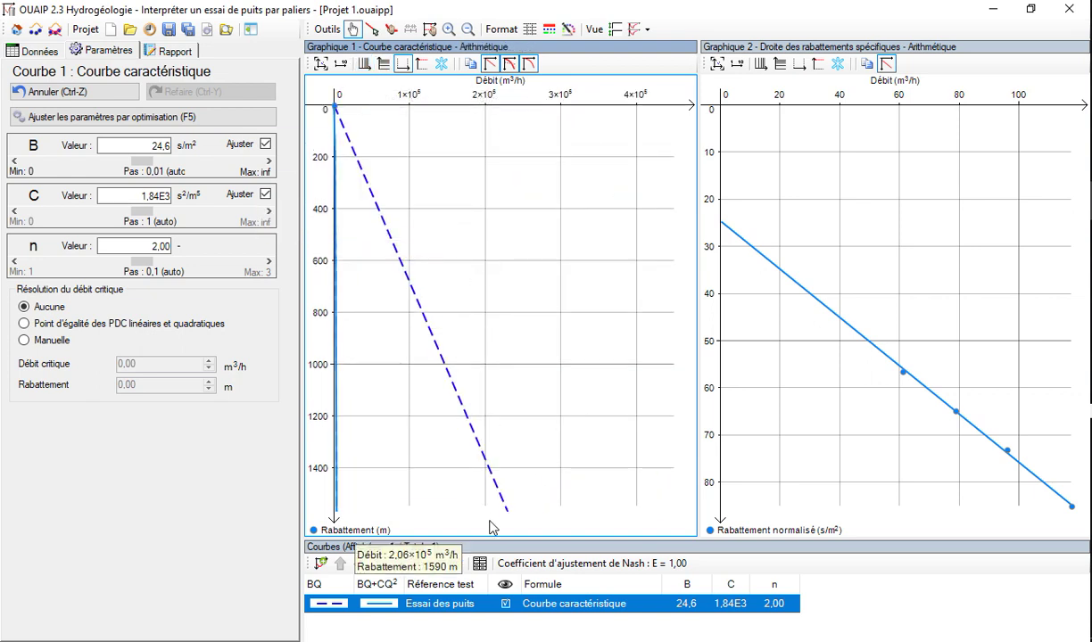
Examine the linear head-loss line on the arithmetic Graphique 1 at very high flows and drawdowns
scroll(420, 226, "up", 2)
scroll(362, 199, "up", 2)
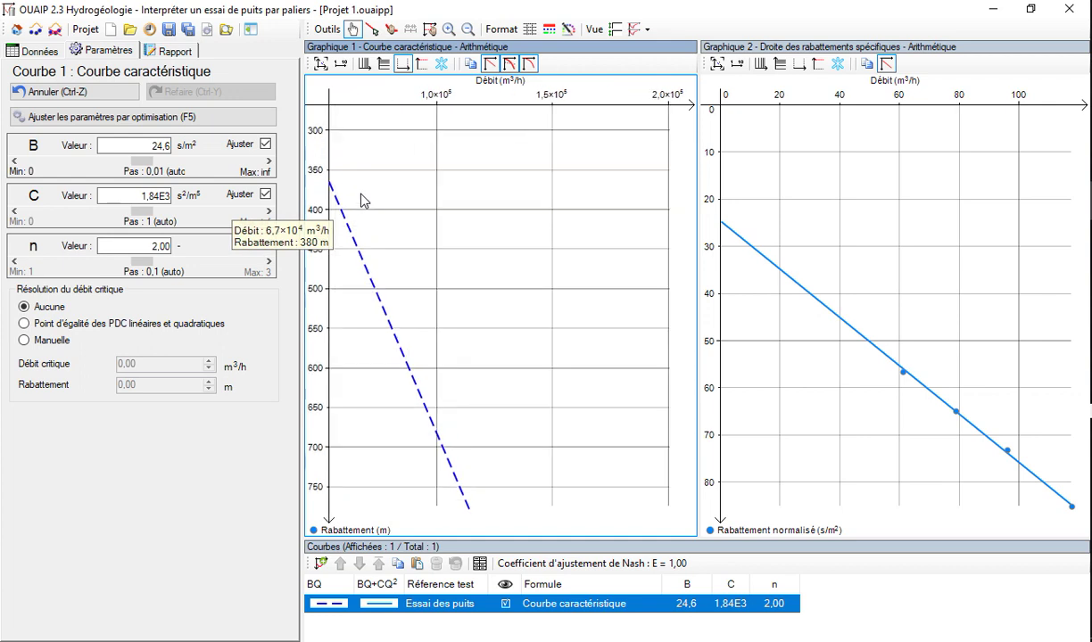
scroll(367, 337, "up", 1)
scroll(369, 343, "down", 2)
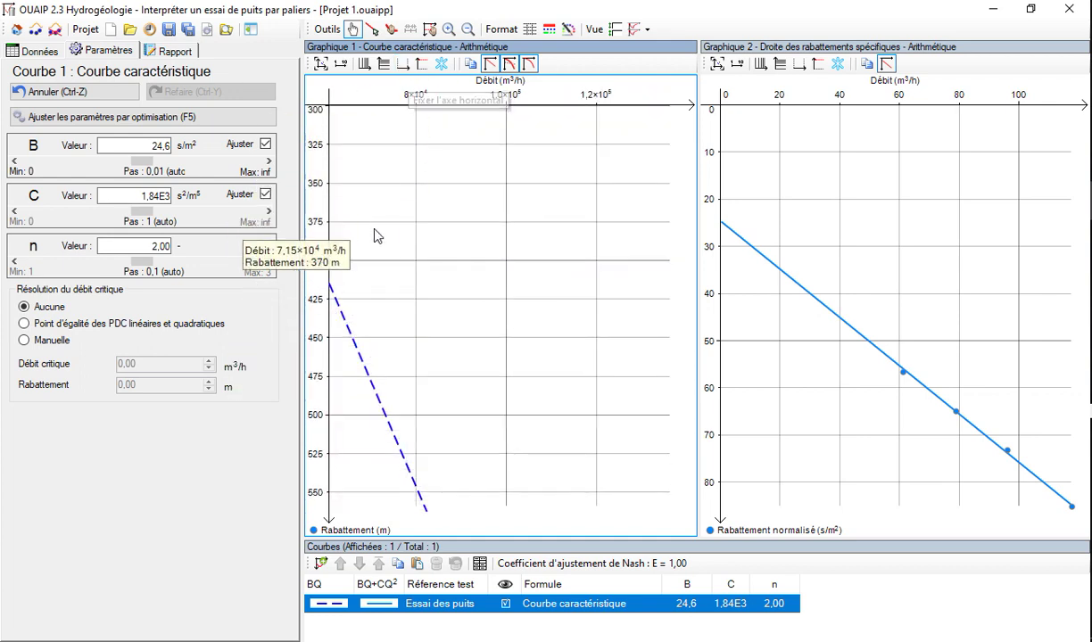
scroll(376, 232, "up", 2)
left_click(340, 65)
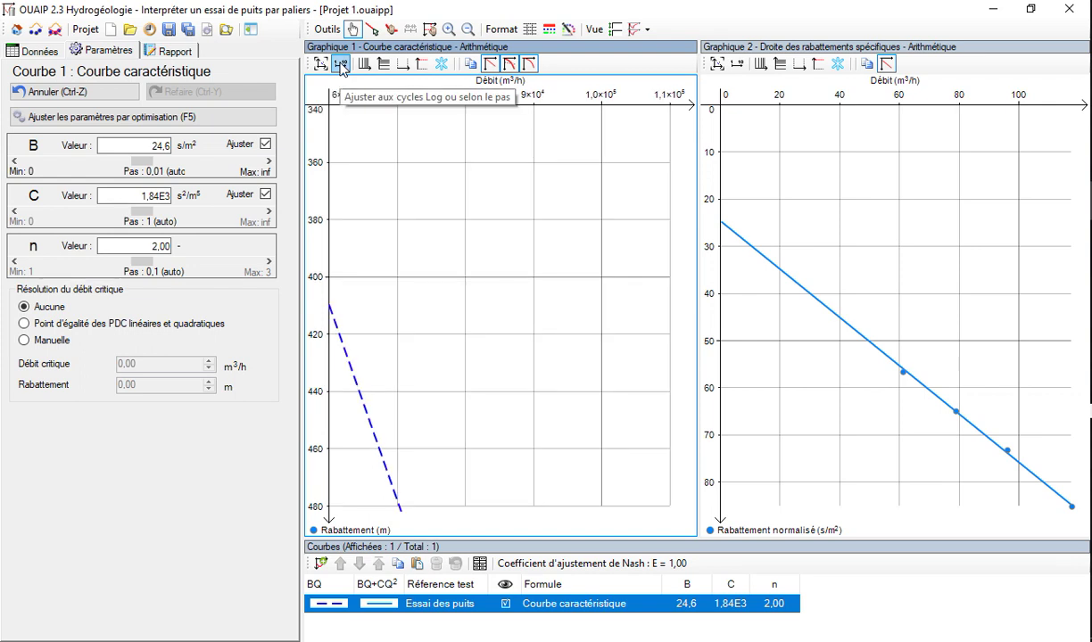
left_click_drag(434, 180, 554, 351)
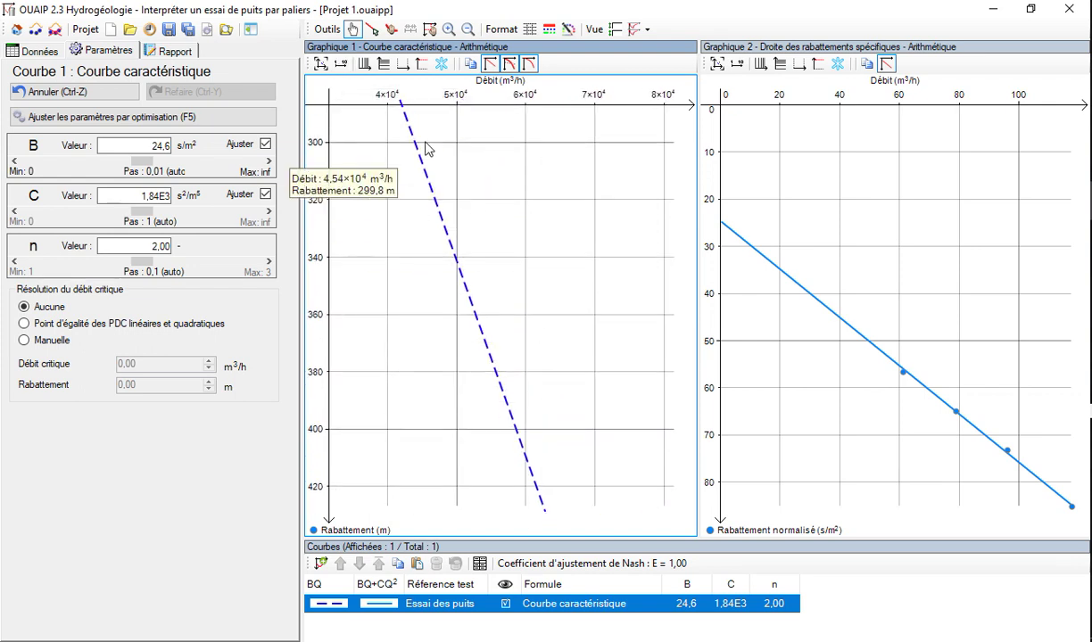
scroll(423, 151, "up", 3)
left_click_drag(368, 113, 495, 341)
left_click_drag(419, 232, 527, 423)
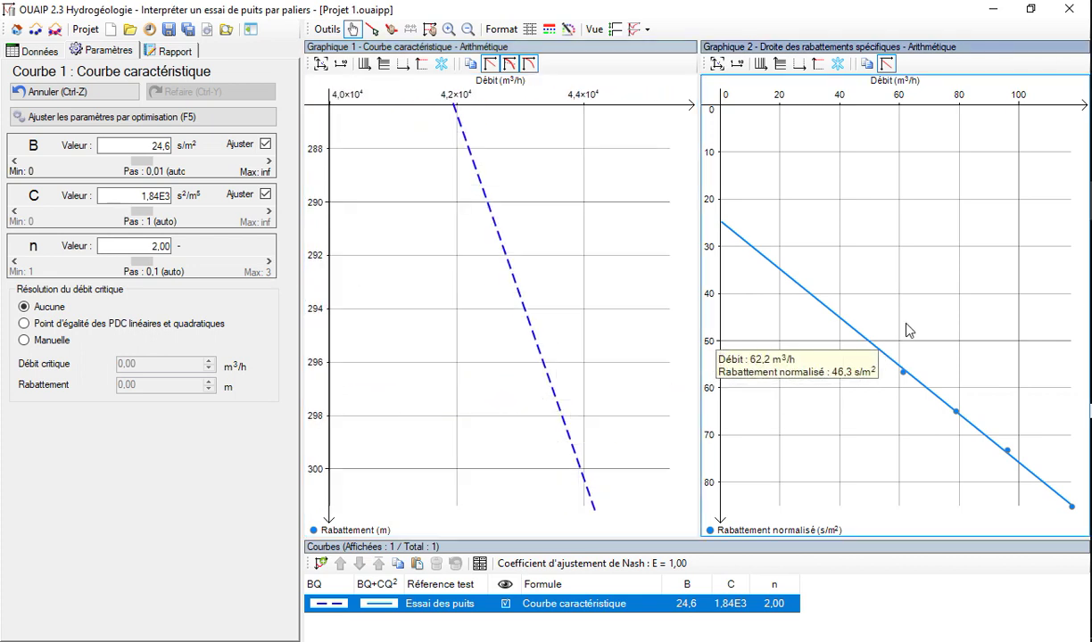
left_click_drag(552, 226, 581, 424)
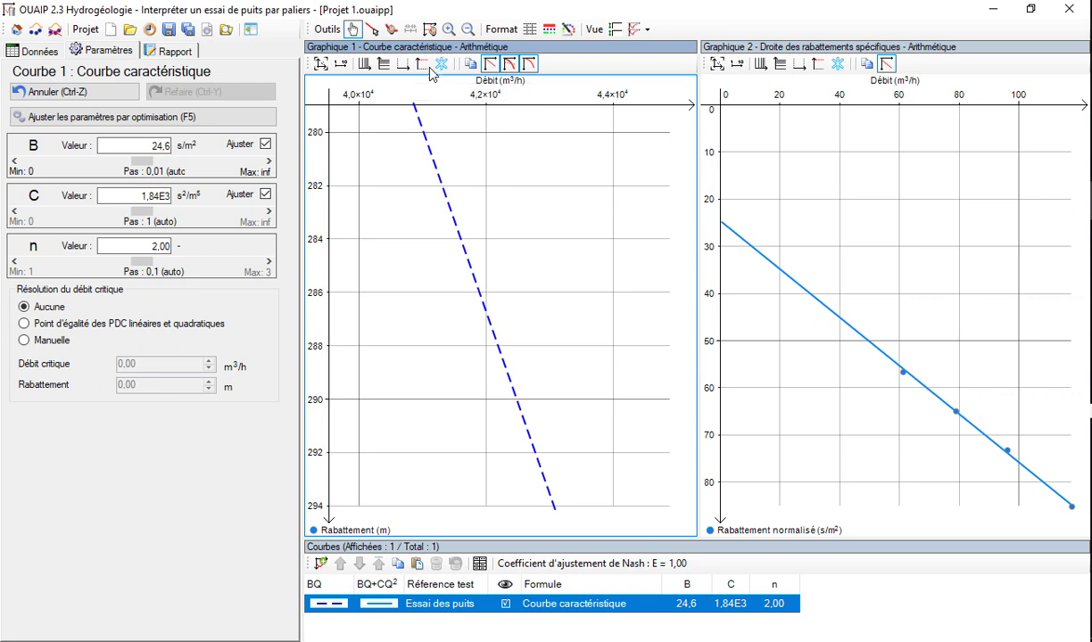
Try the graphs with the grid switched off and on while inspecting the linear head-loss line
left_click(369, 30)
left_click(528, 29)
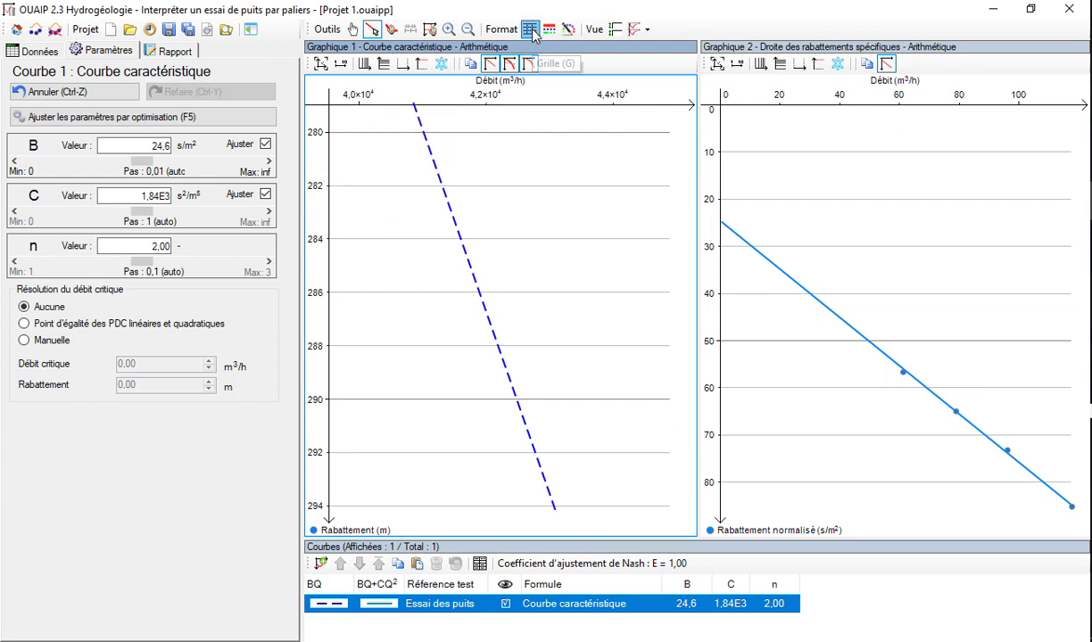
left_click(533, 29)
scroll(487, 307, "up", 5)
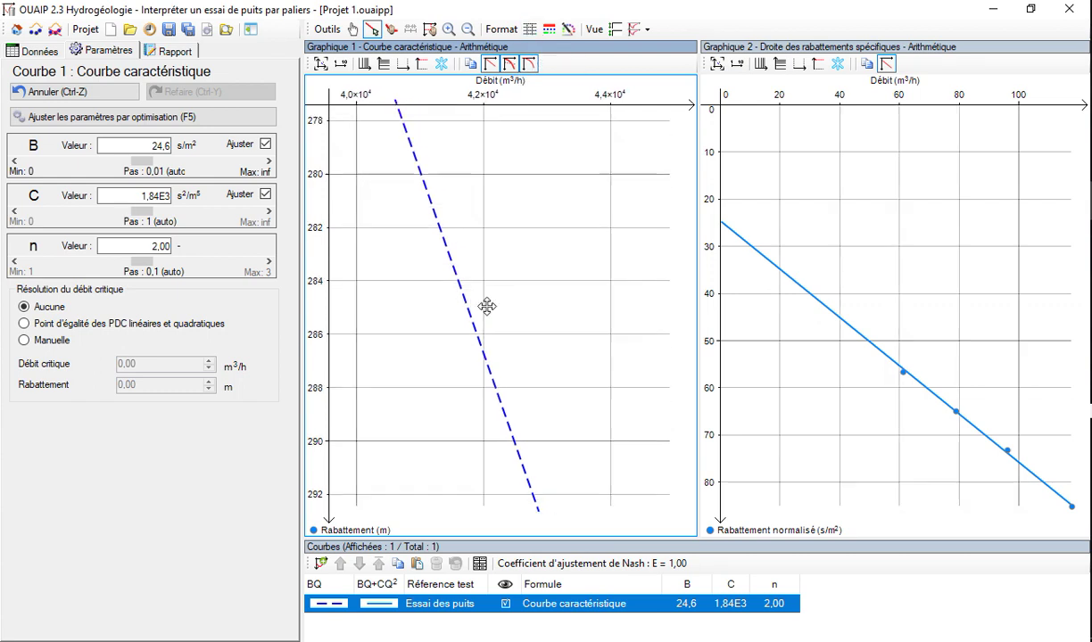
key("g")
left_click(531, 32)
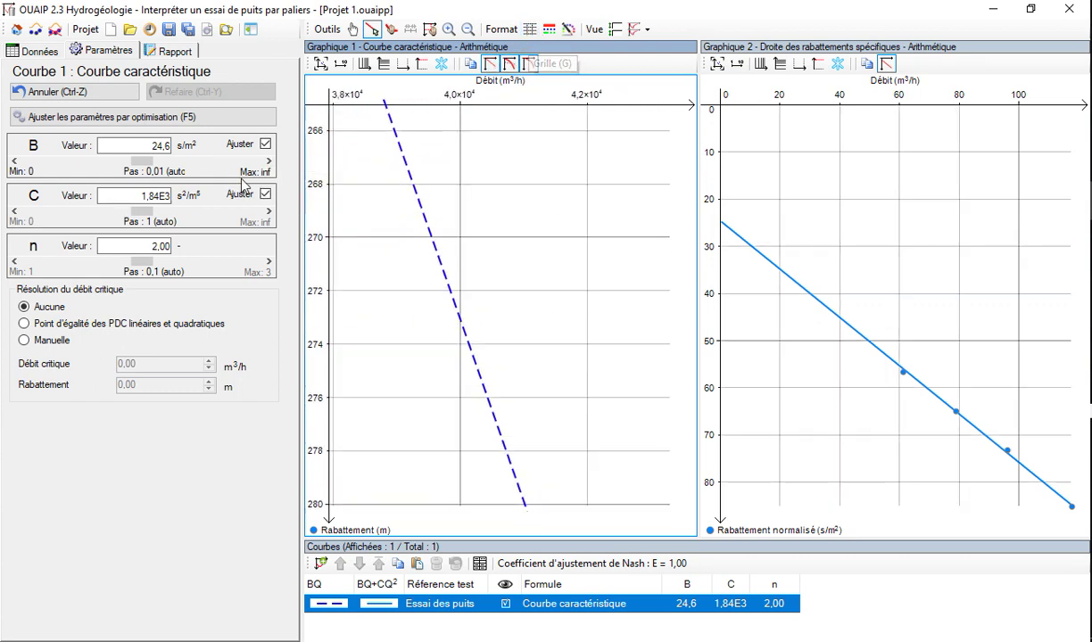
Undo the optimised fit of B and C and try the critical-flow resolution options without it
left_click(118, 93)
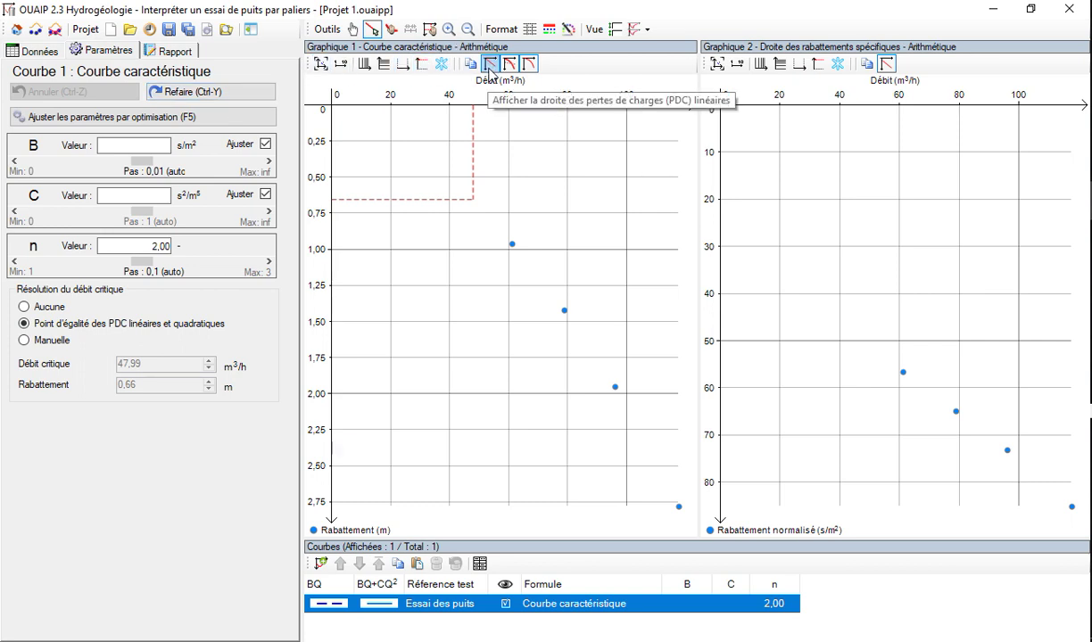
left_click(489, 196)
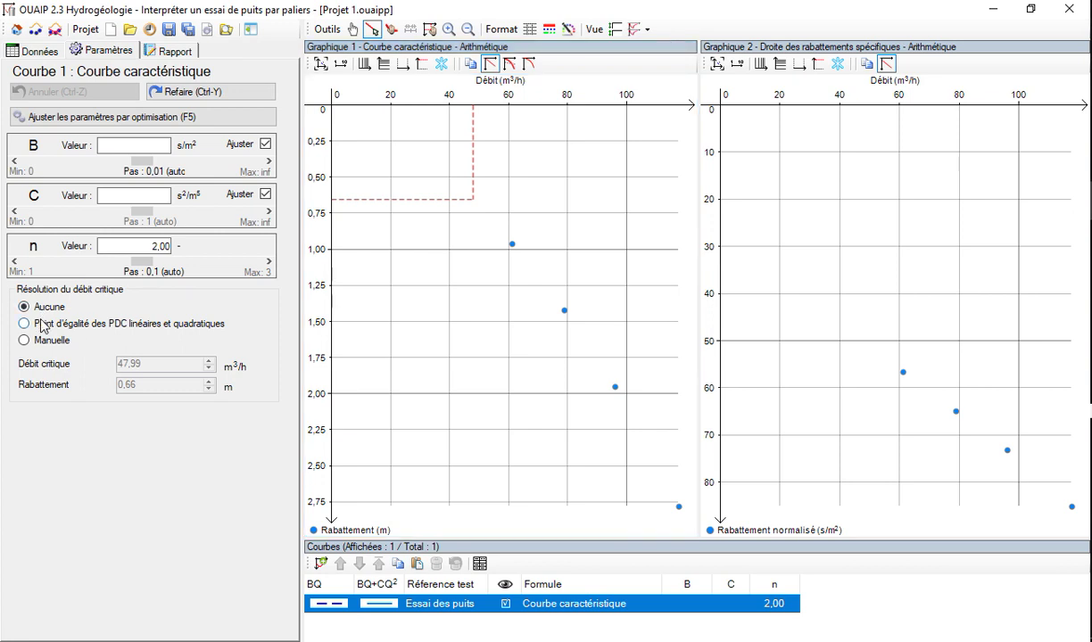
left_click(25, 338)
left_click(25, 323)
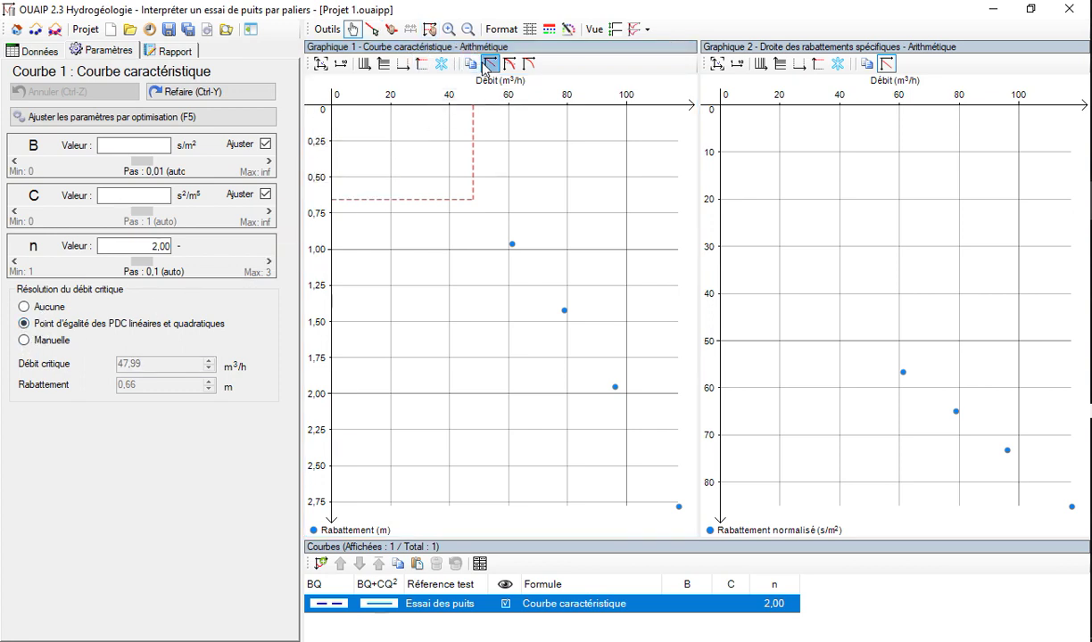
Show the head-loss curves on Graphique 1 again and redo the optimised fit of B and C
left_click_drag(492, 165, 456, 243)
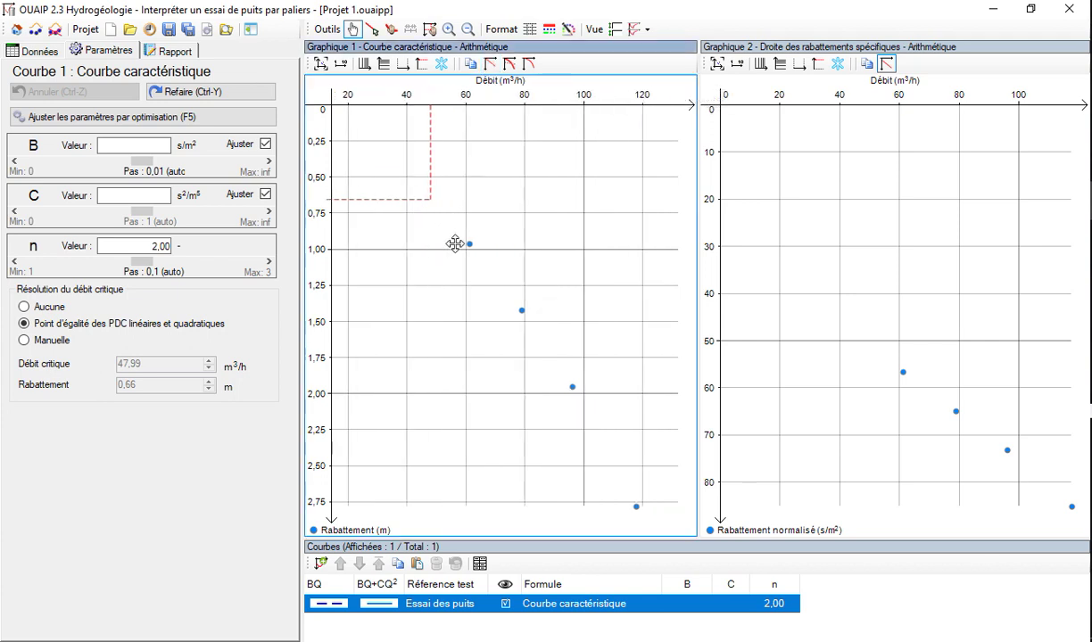
left_click(509, 64)
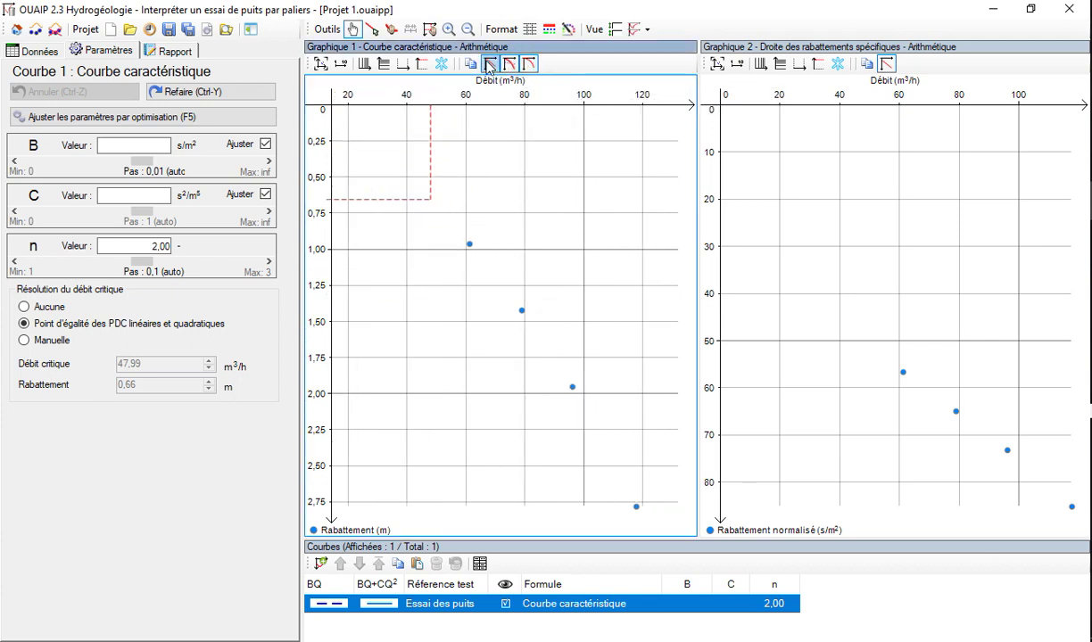
left_click(169, 92)
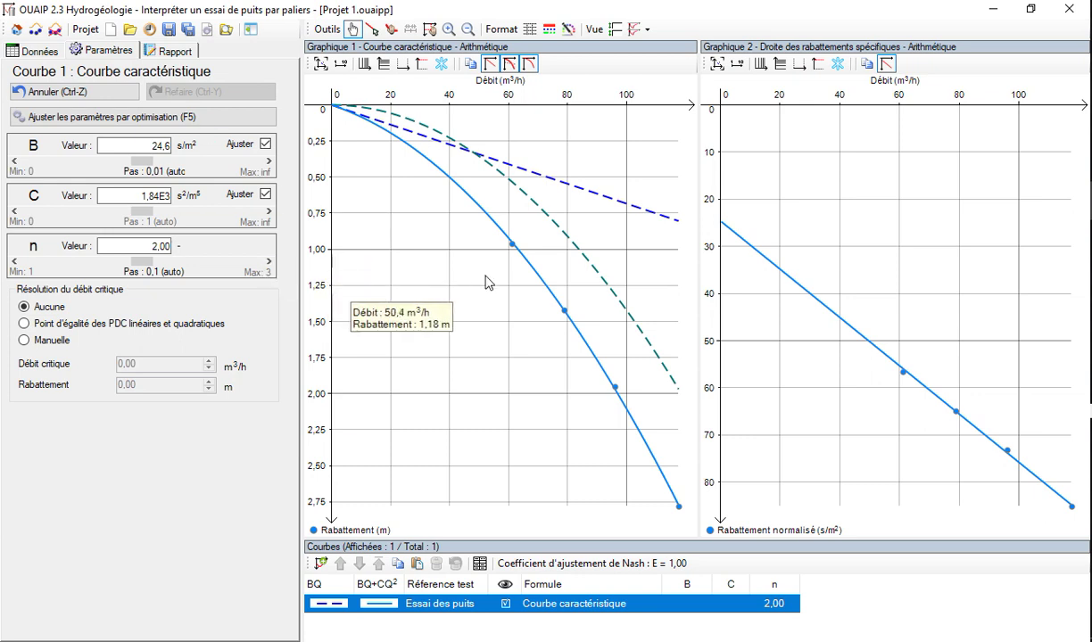
Compare Graphique 1 with each head-loss curve hidden and shown, and resolve the critical flow at the equality point of linear and quadratic losses
left_click(489, 64)
left_click(489, 64)
left_click(510, 65)
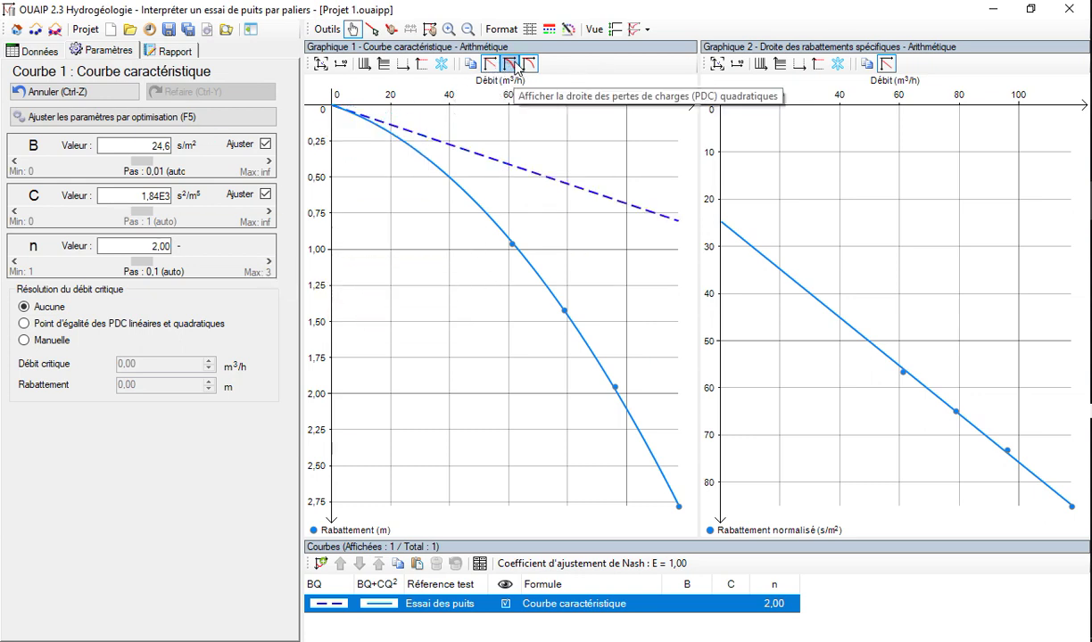
left_click(510, 64)
left_click(529, 64)
left_click(529, 67)
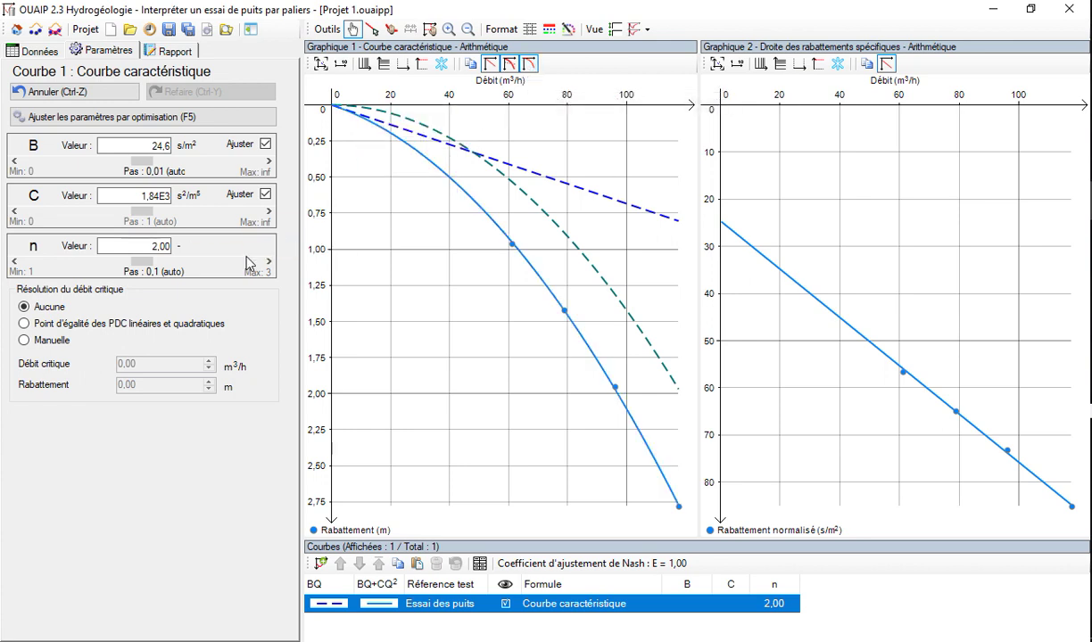
left_click(32, 324)
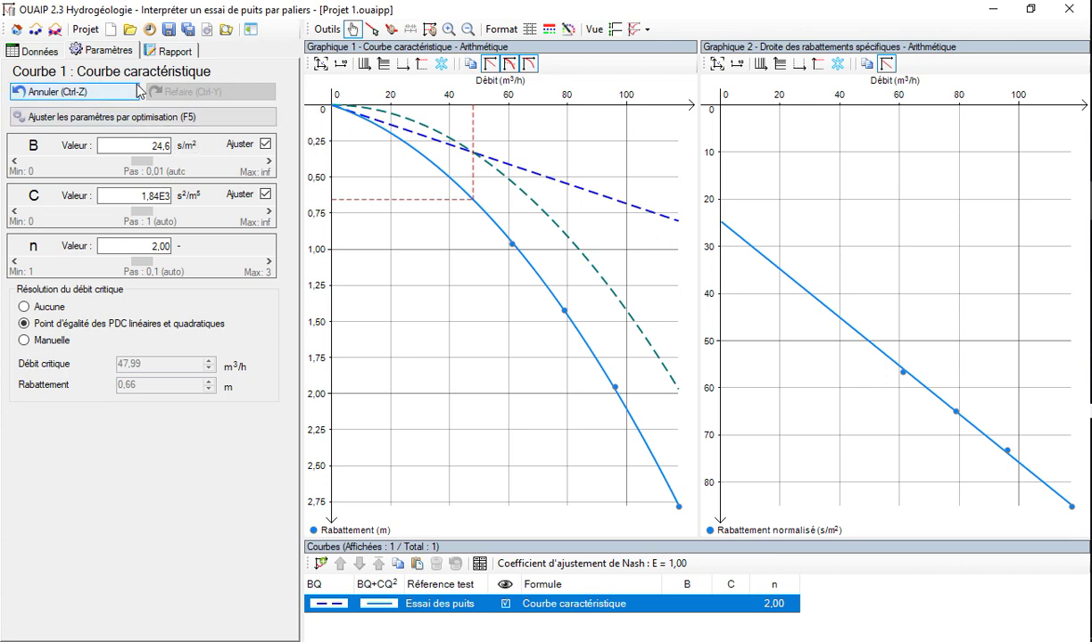
Clear the report's contextual information and enter the site Masina 1 and the project Project Water RUR
left_click(164, 51)
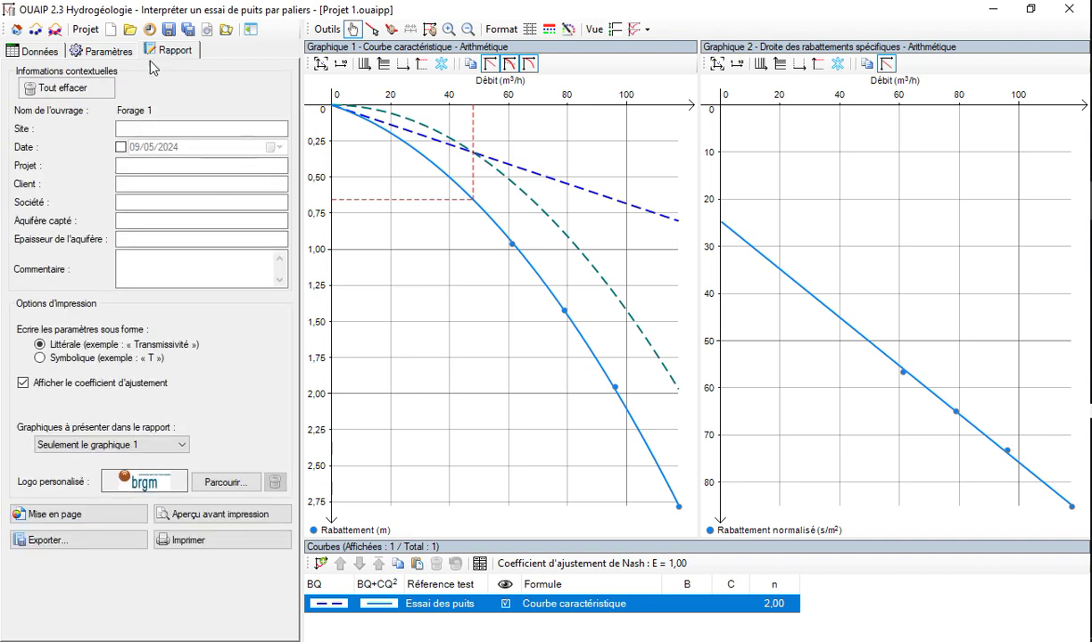
left_click(75, 86)
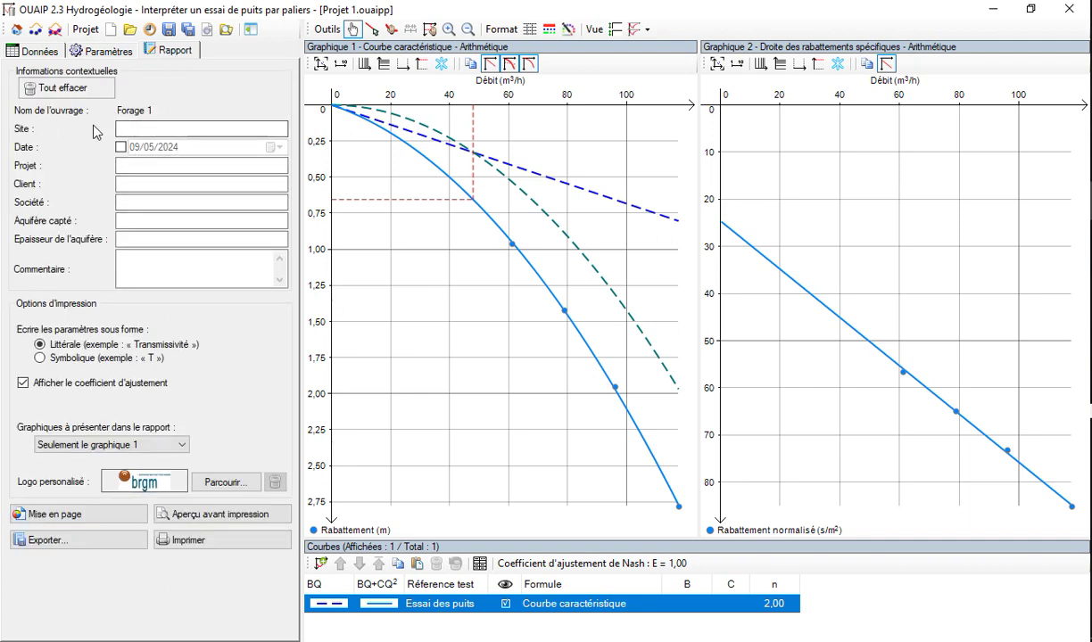
left_click(125, 128)
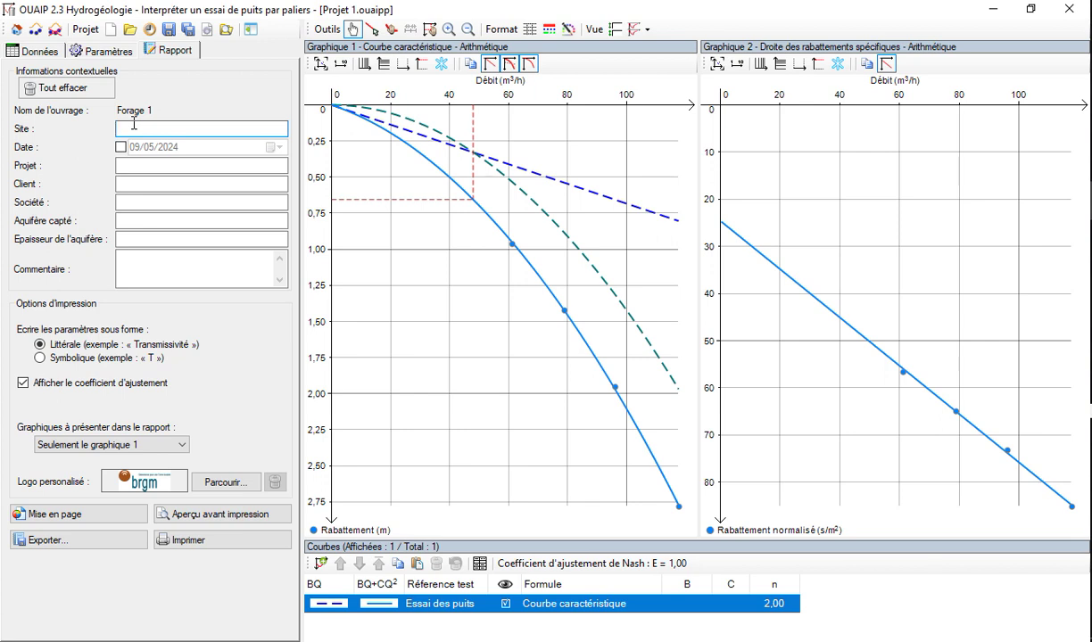
type("Masina 1")
left_click(139, 166)
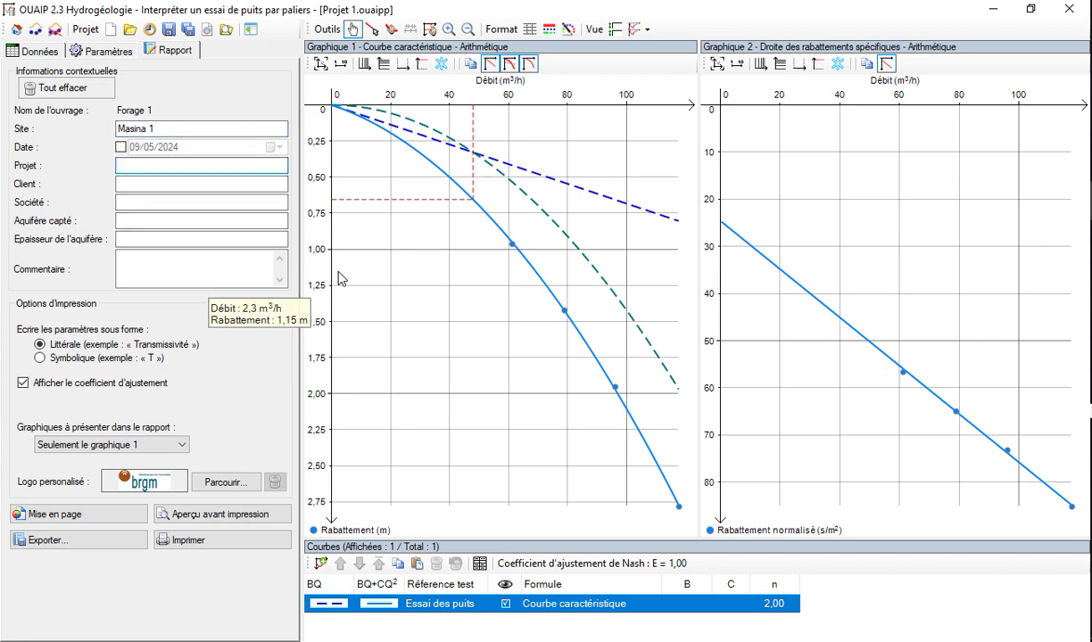
type("Project Water RUR")
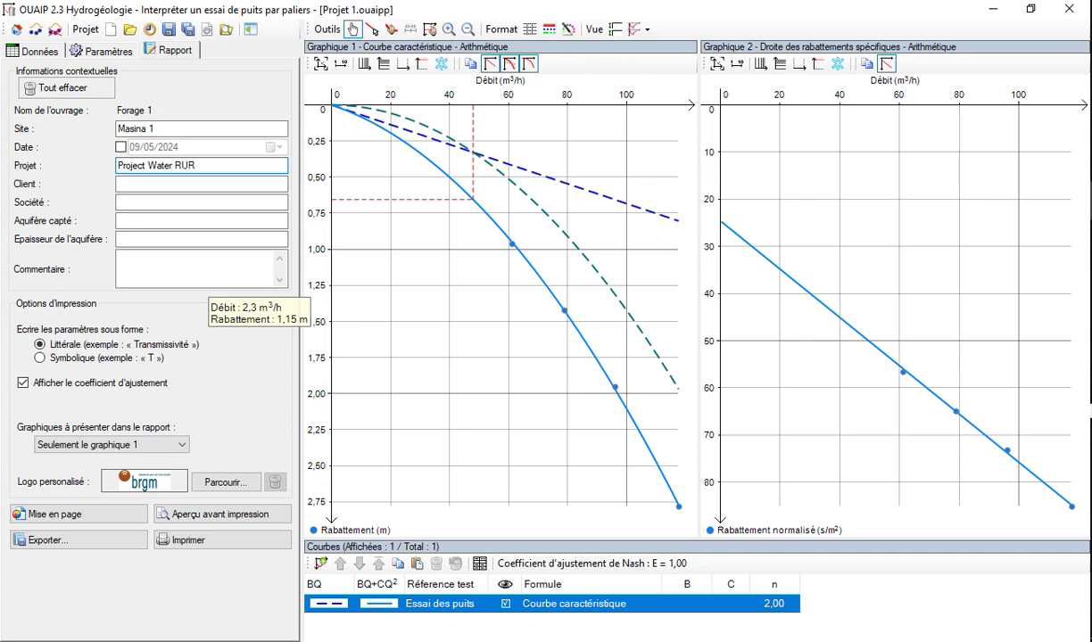
Fill in the report's client SNHR, company Smart Consulting Engineering and captured aquifer Aquifère confiné
left_click(225, 182)
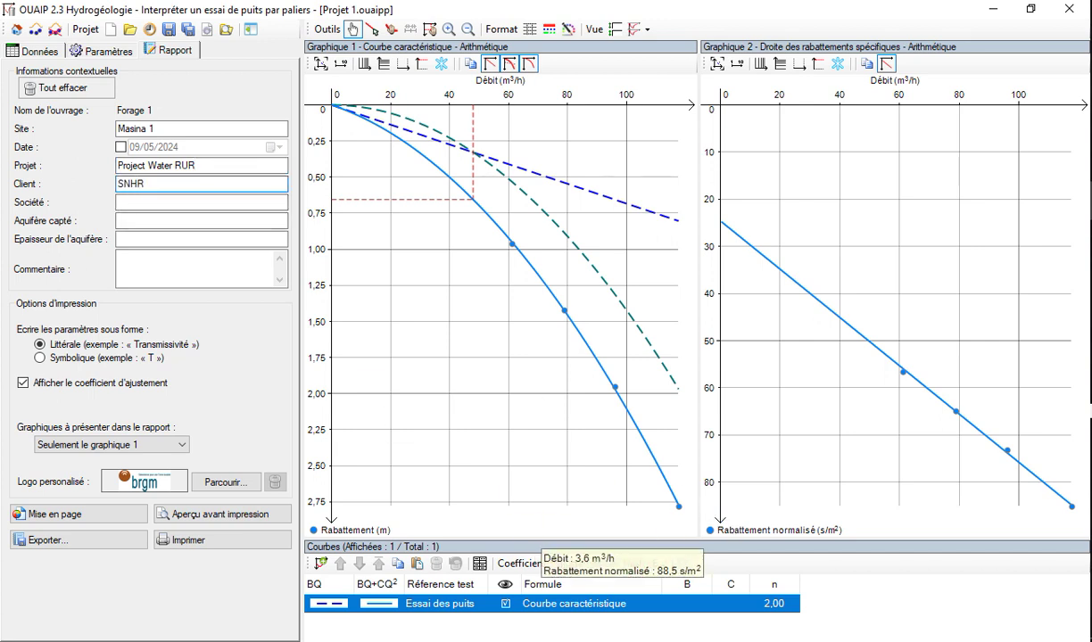
left_click(261, 202)
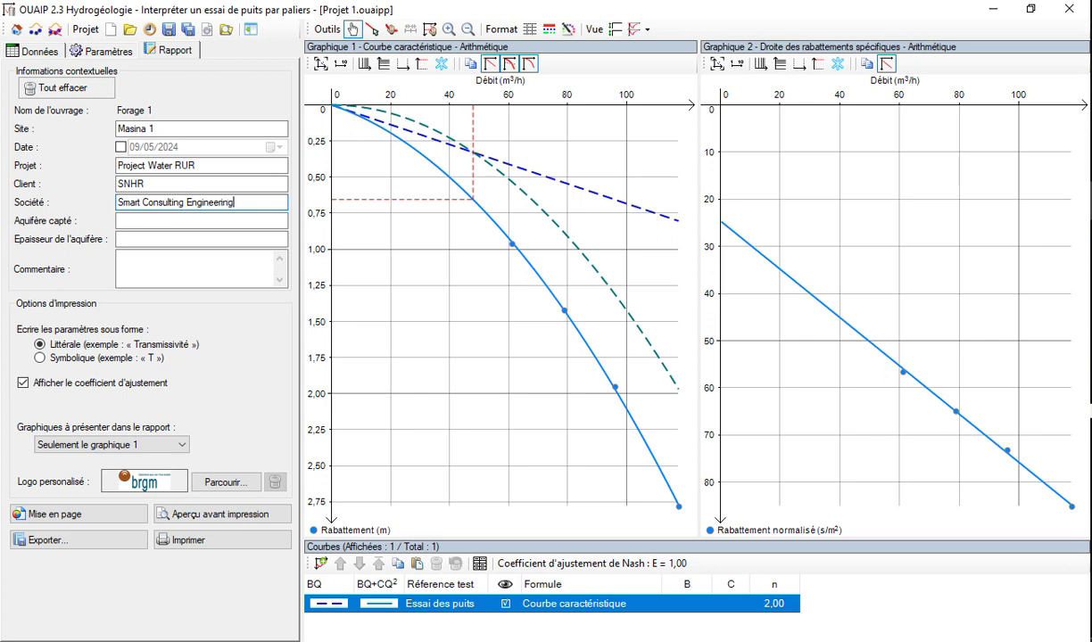
left_click(253, 220)
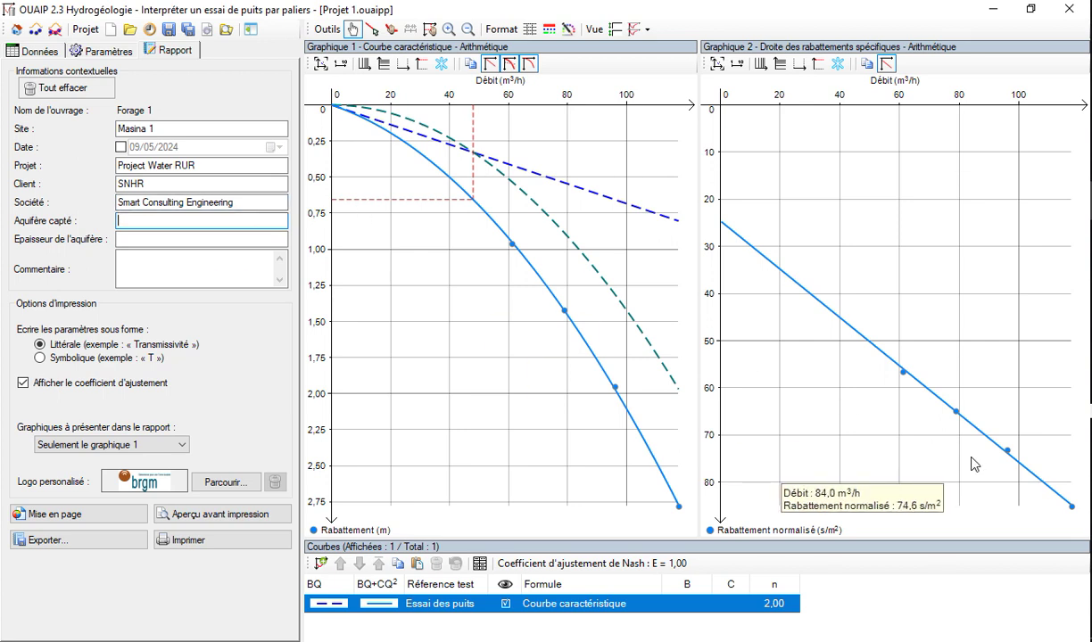
type("Aquifère confiné")
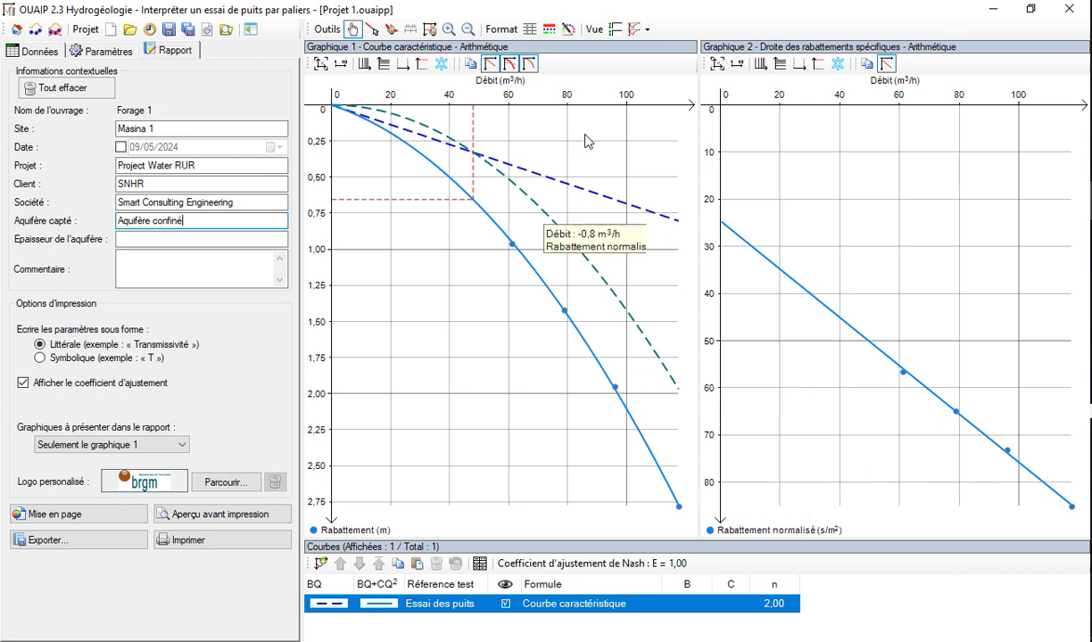
Enter 30 m as the report's aquifer thickness and try the symbolic parameter form before choosing the literal one again
left_click(272, 239)
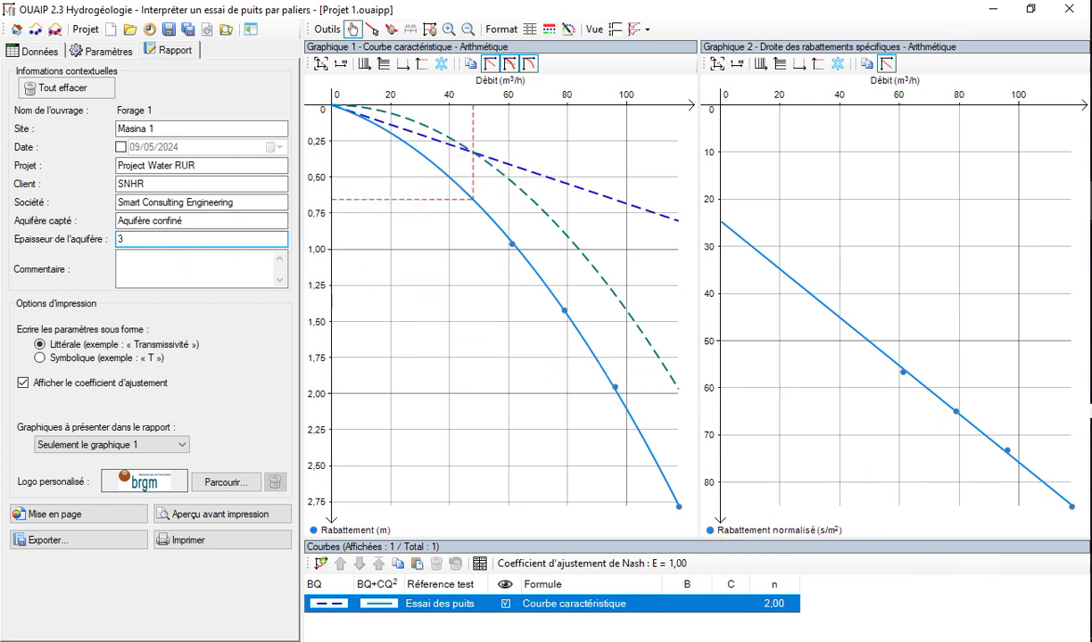
left_click(243, 267)
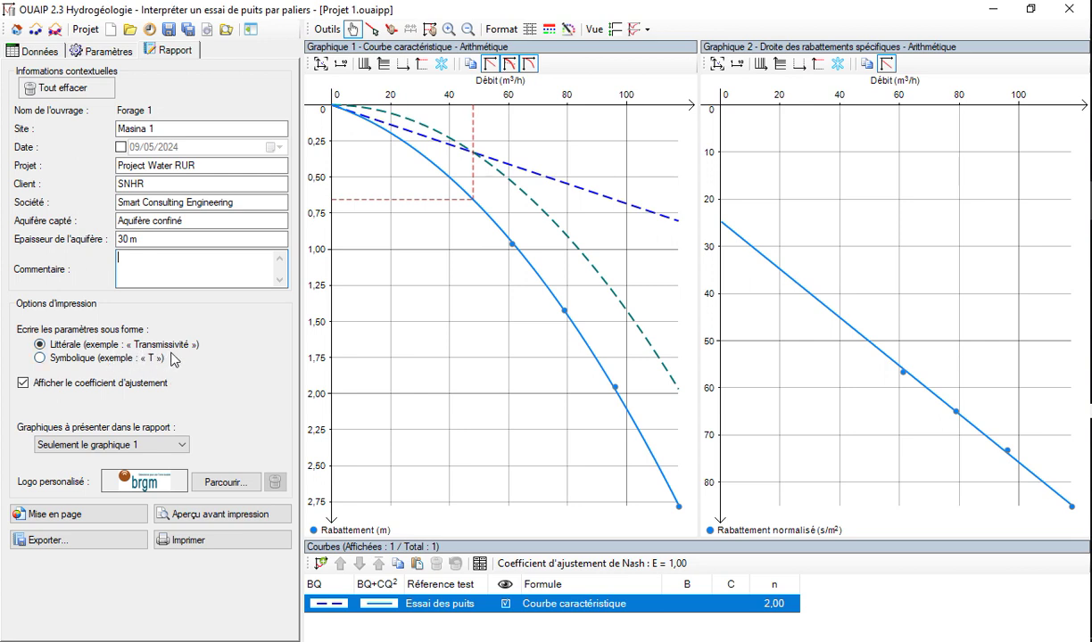
left_click(117, 360)
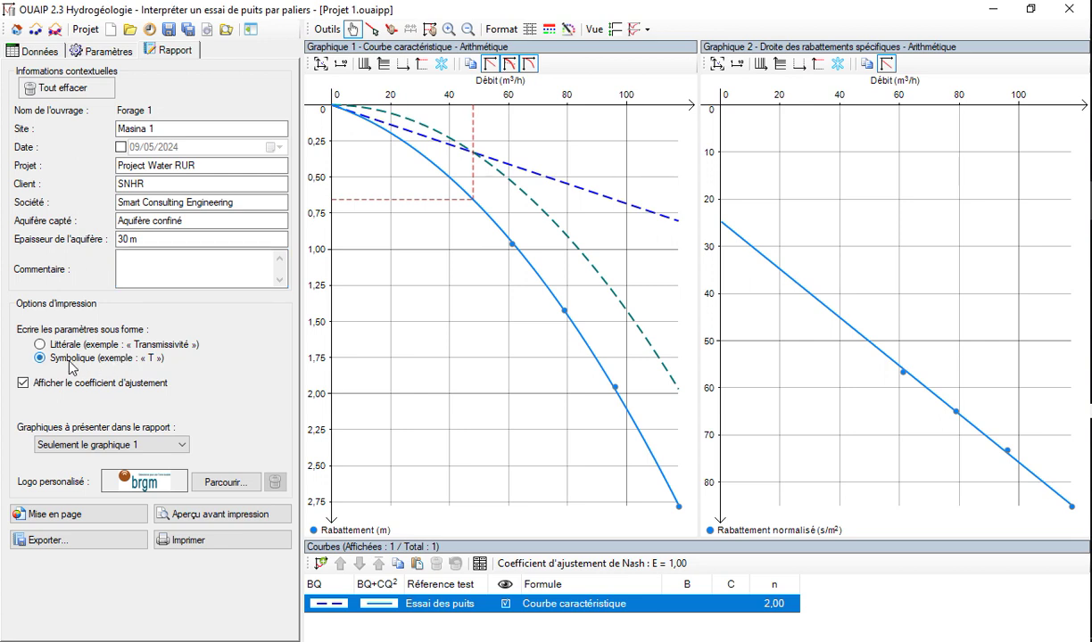
left_click(86, 347)
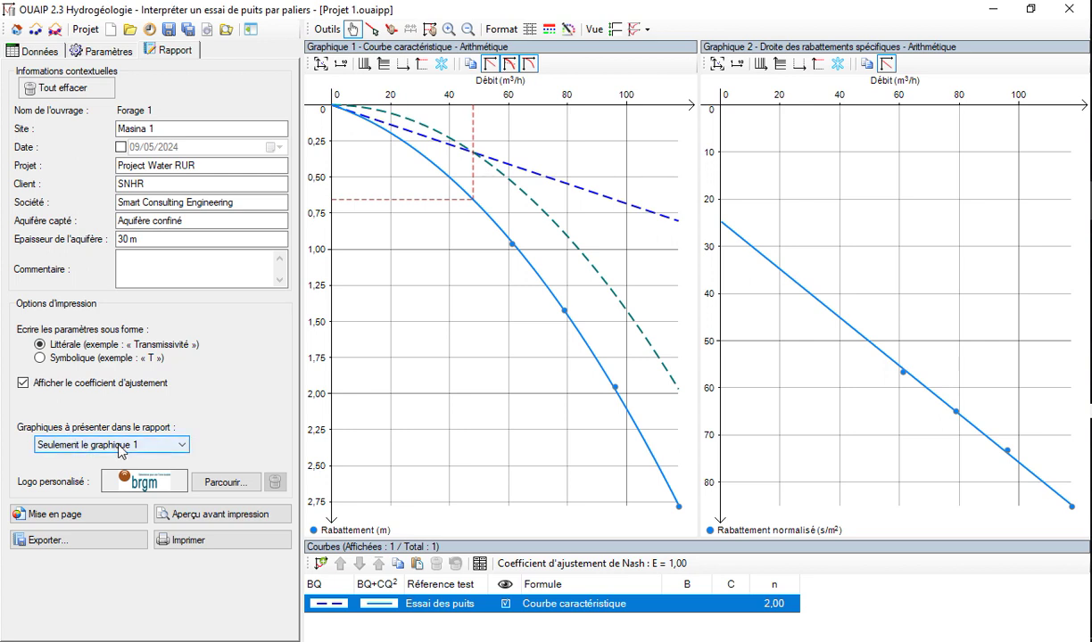
Try the different choices of graphs for the report and select Les graphiques 1 et 2
left_click(117, 446)
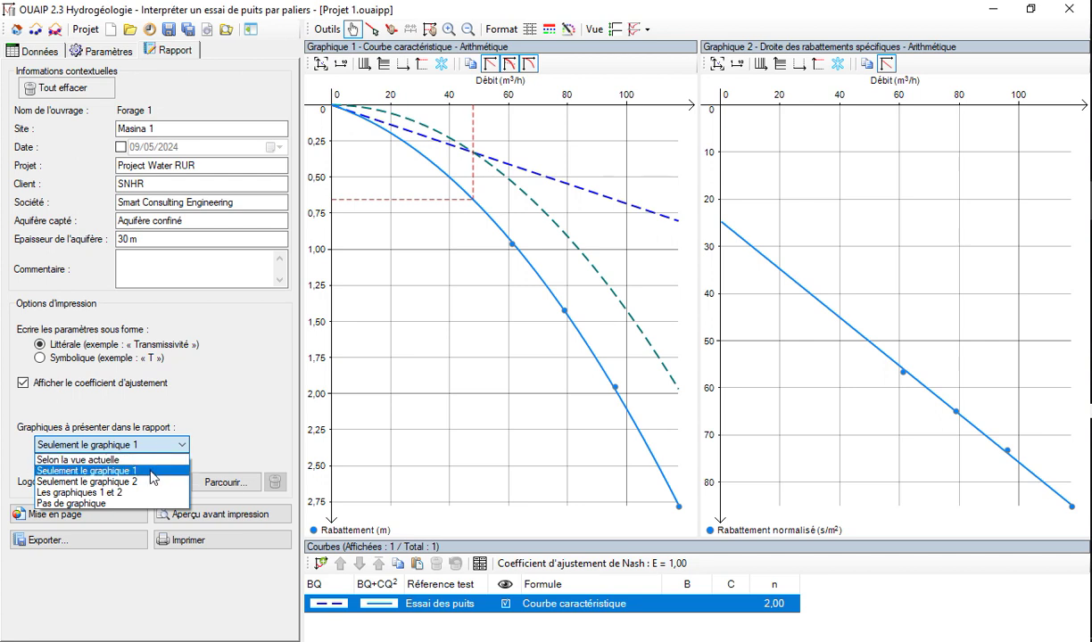
left_click(150, 471)
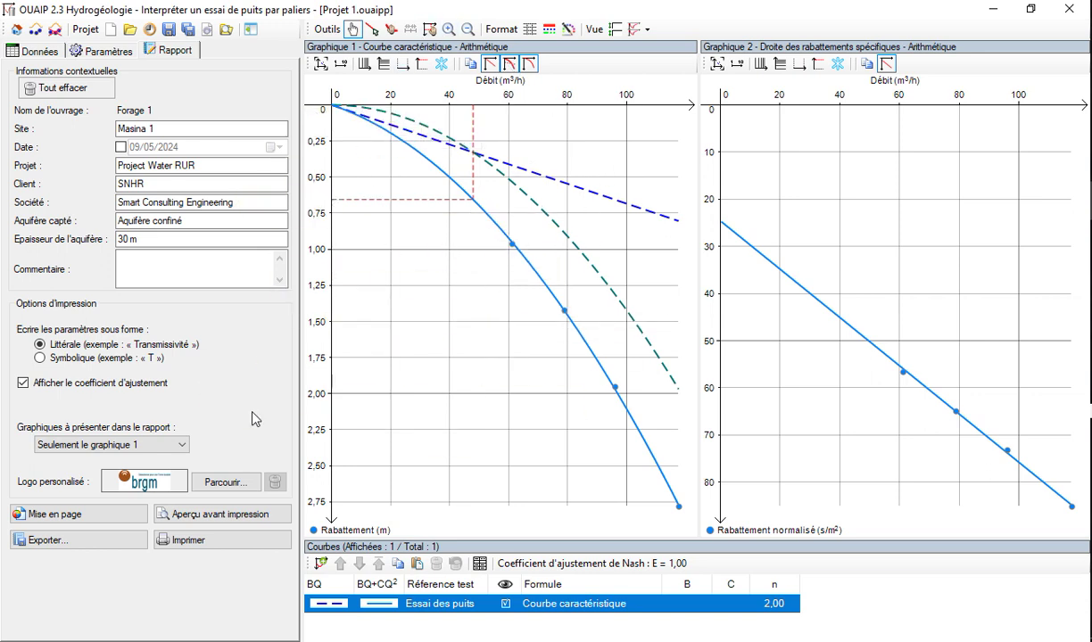
left_click(178, 444)
left_click(157, 481)
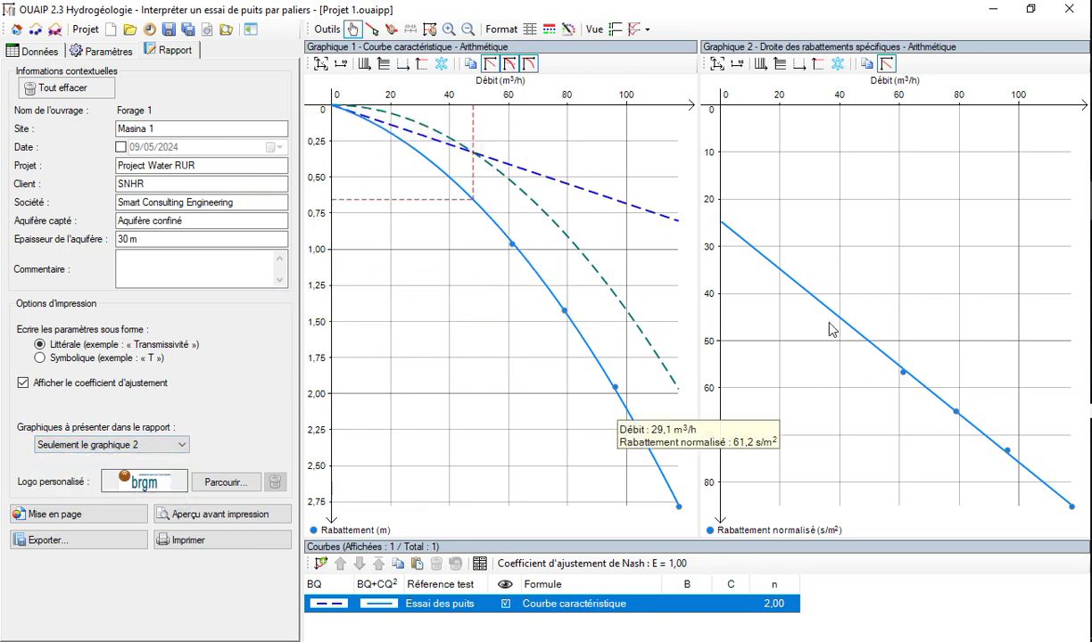
left_click(153, 444)
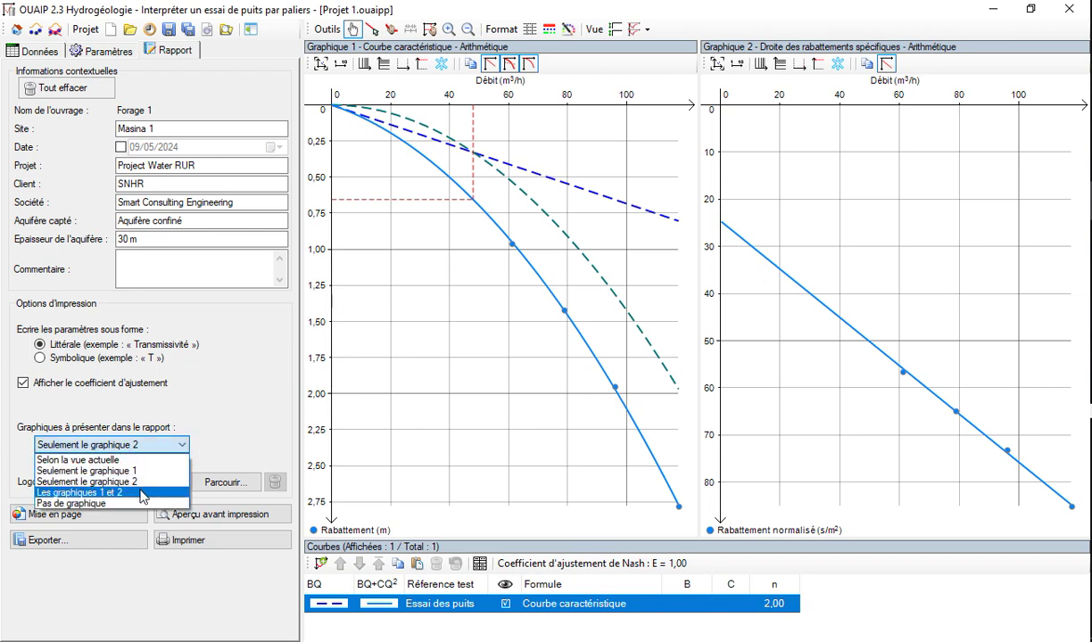
left_click(142, 492)
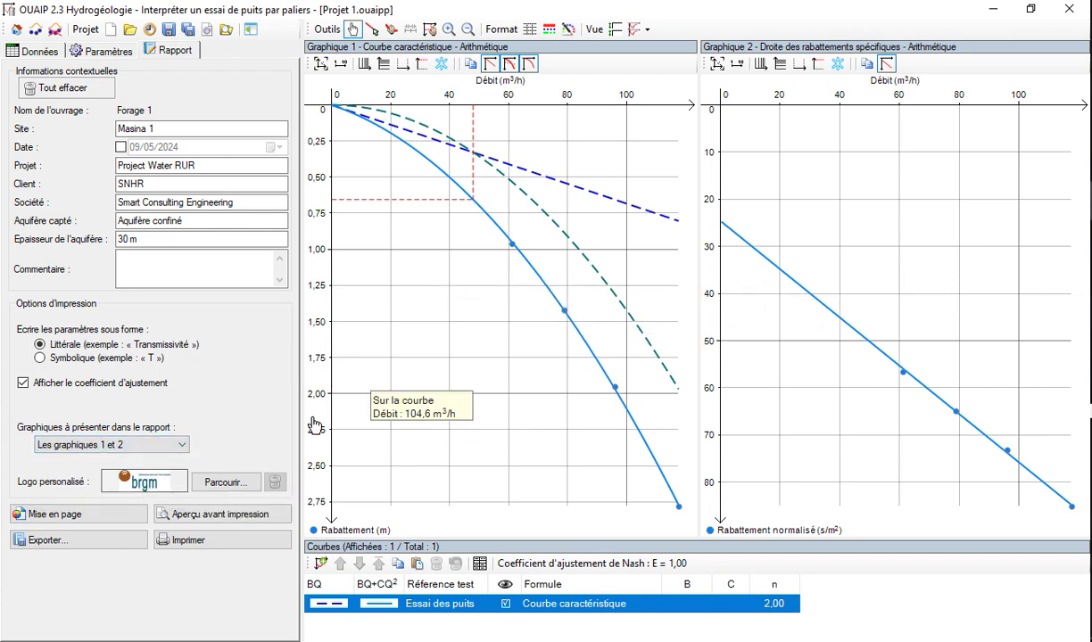
left_click(155, 448)
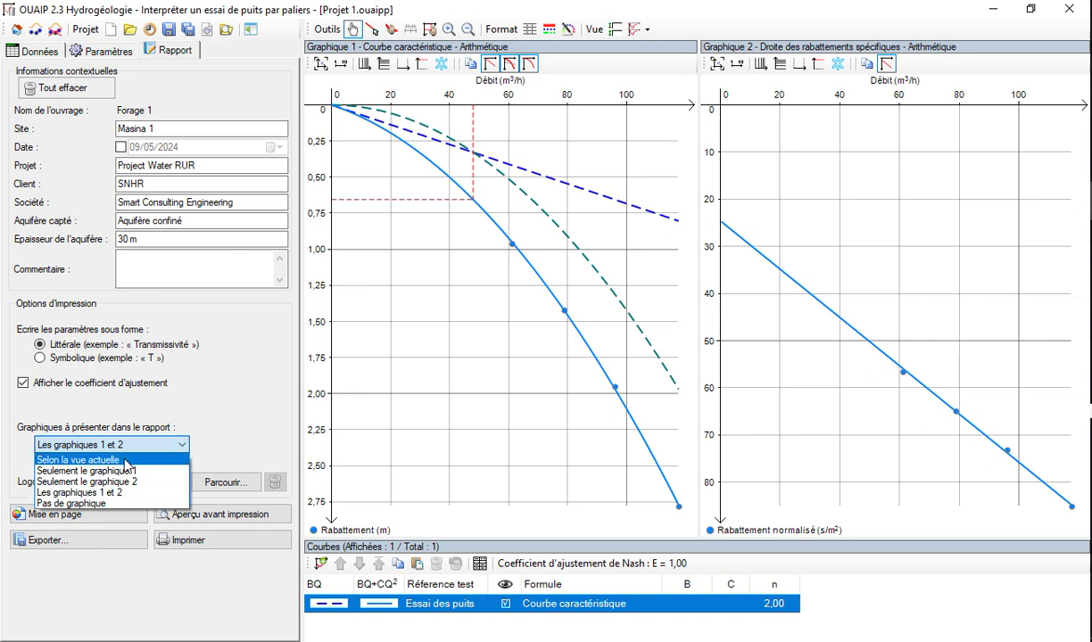
left_click(126, 460)
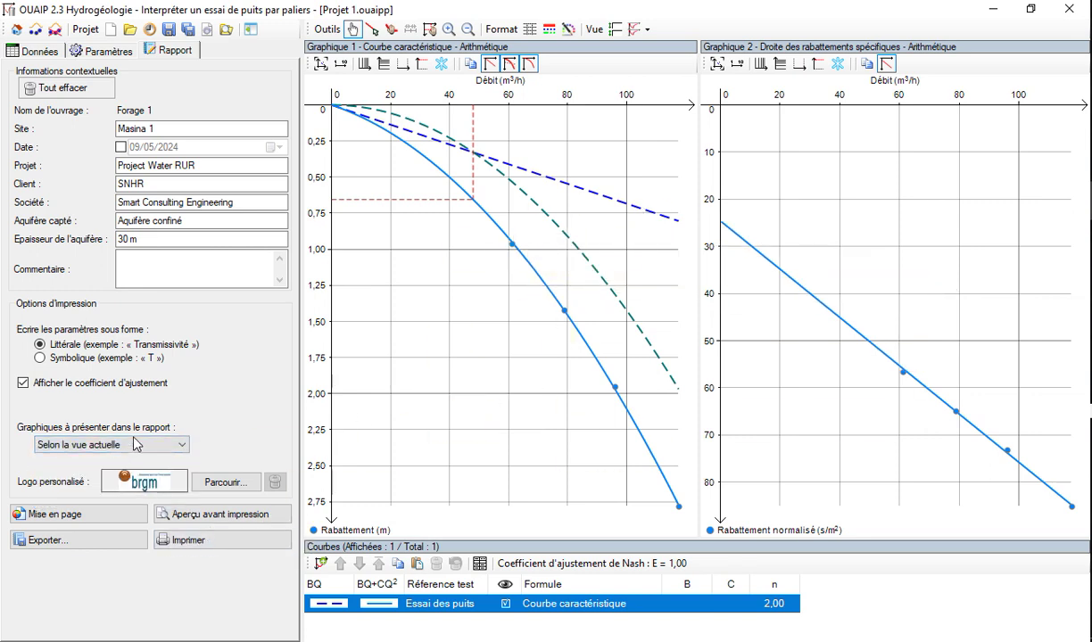
left_click(122, 448)
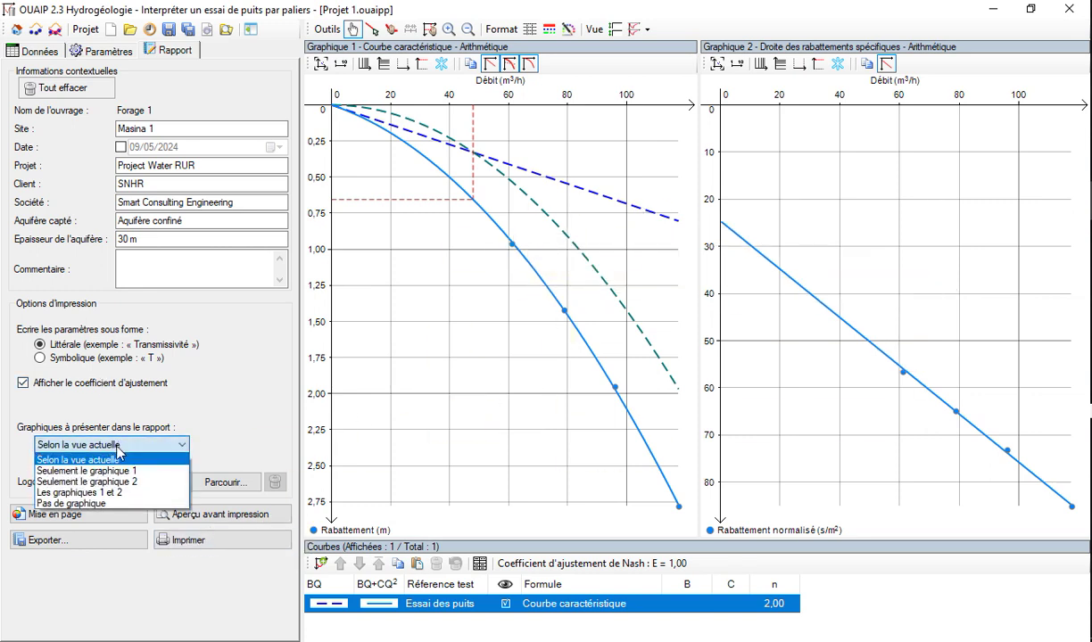
left_click(124, 496)
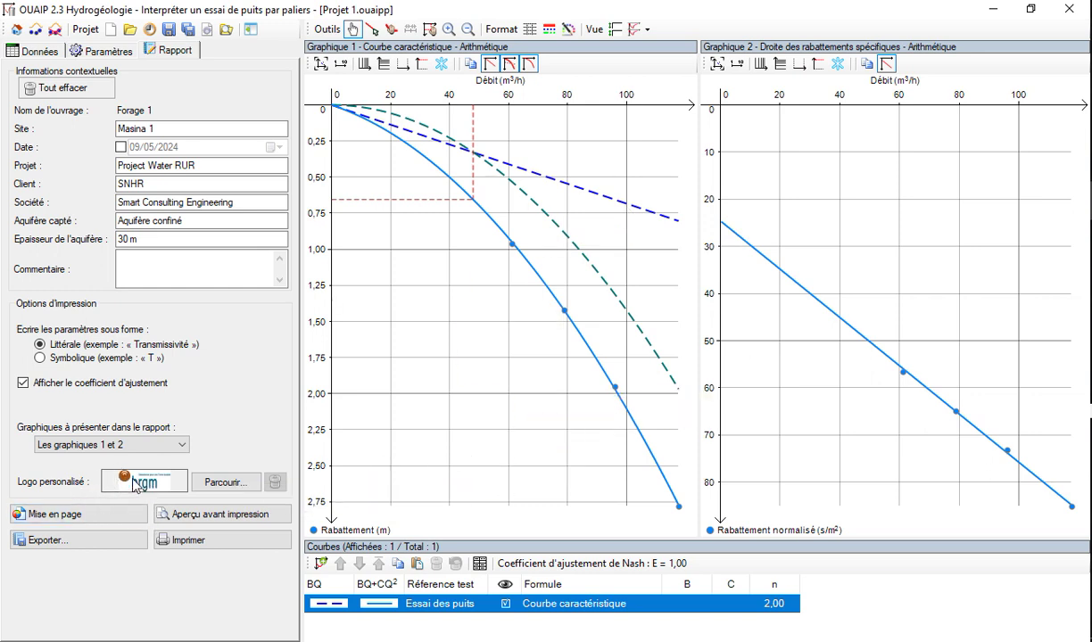
Browse for a custom report logo in the Images folder and its Images enregistrées subfolder
left_click(223, 481)
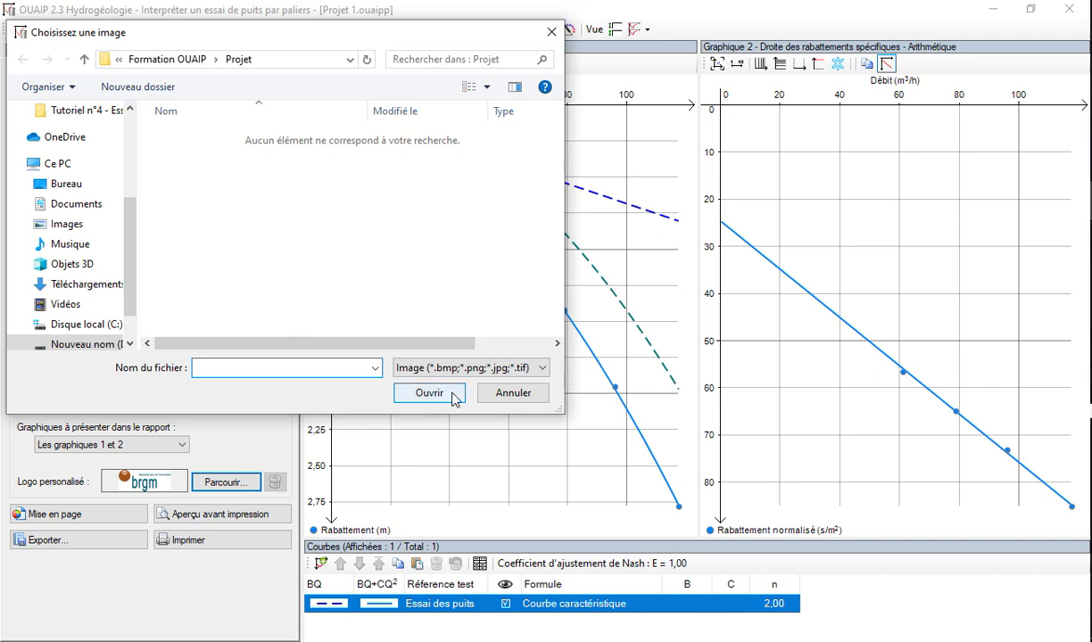
scroll(84, 171, "up", 1)
scroll(85, 171, "up", 1)
left_click(70, 111)
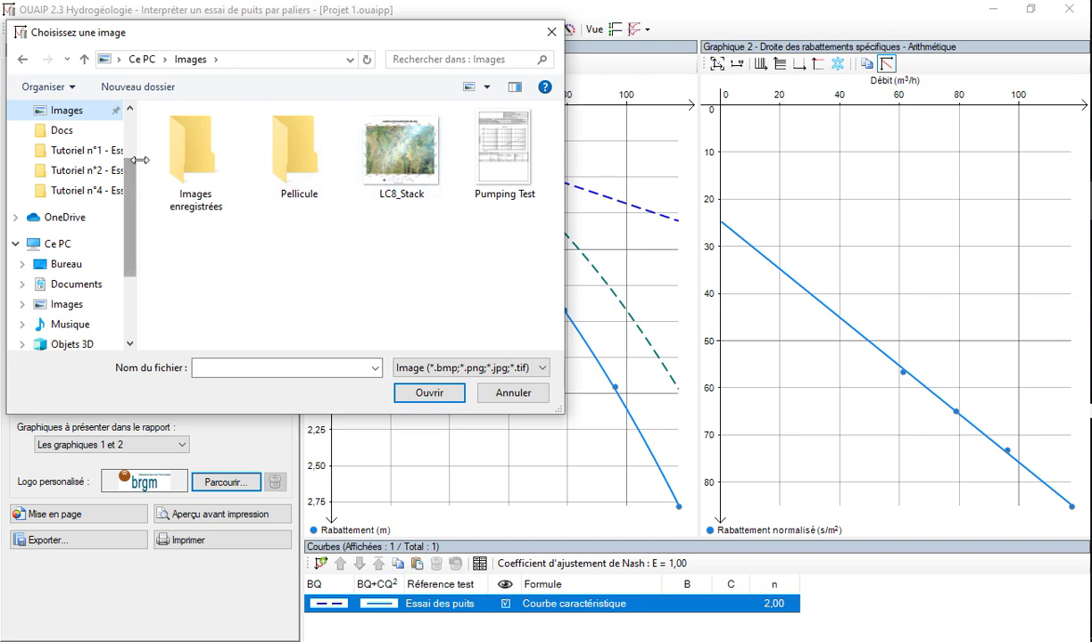
left_click(204, 171)
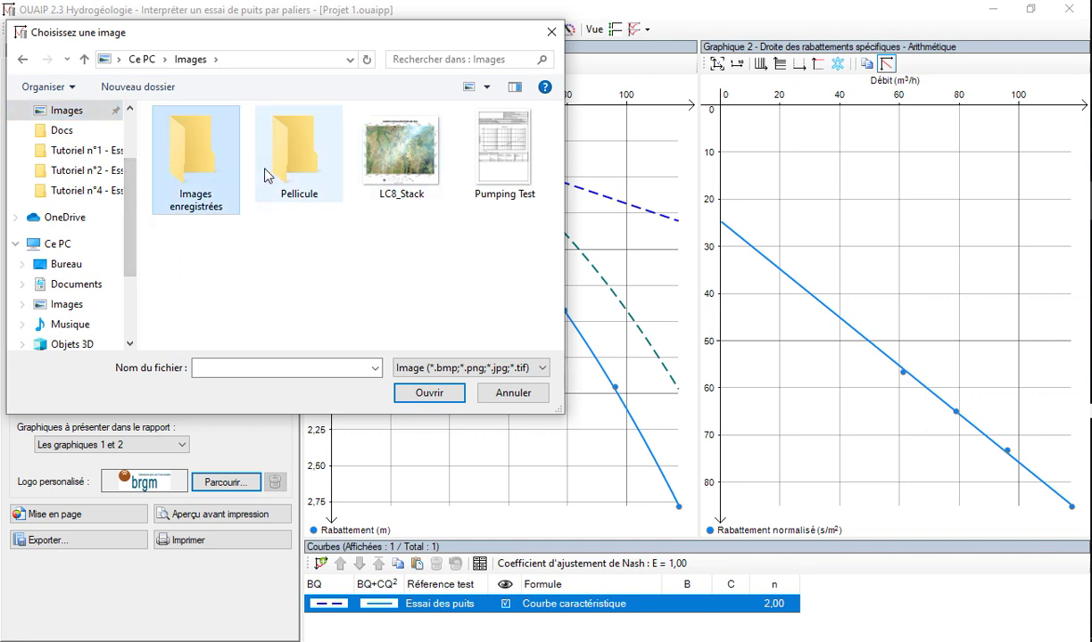
double_click(220, 177)
left_click(84, 59)
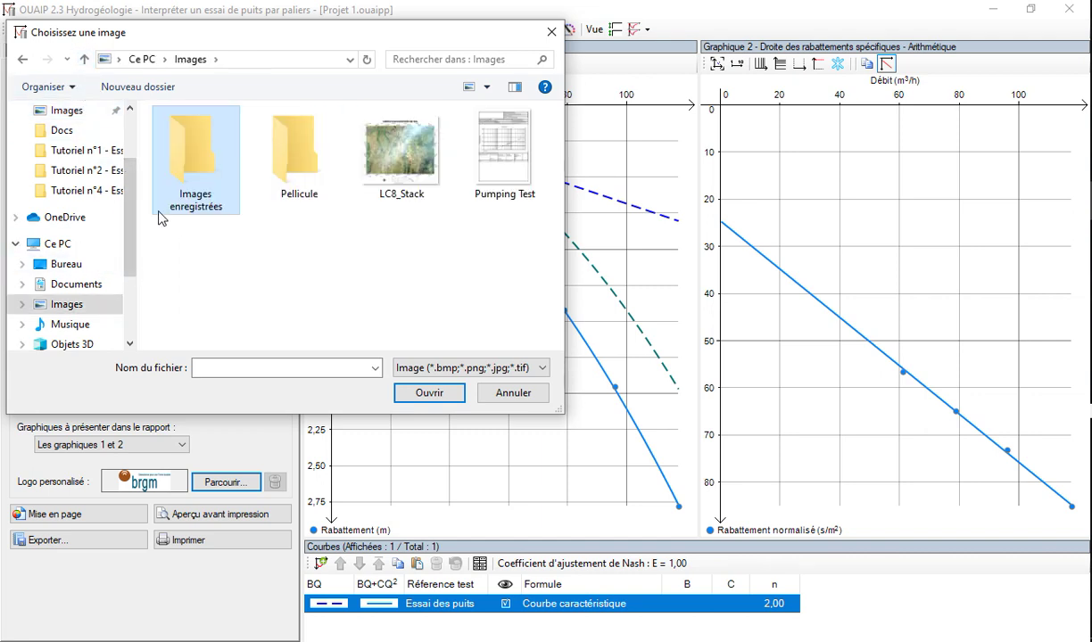
left_click(84, 59)
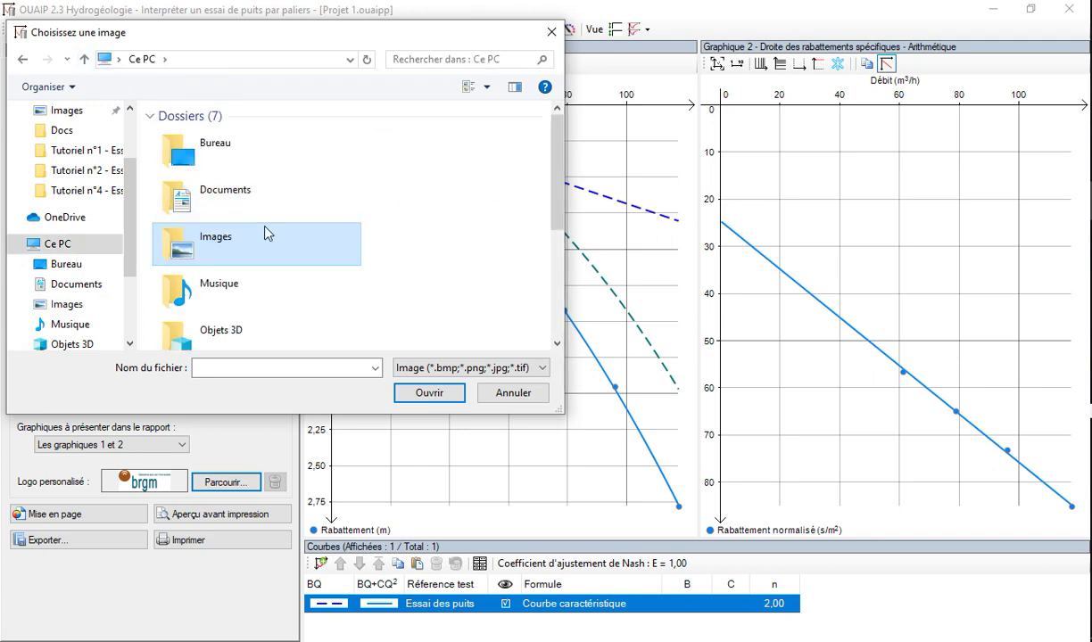
Look for a logo image in the nested subfolders of Dossier Formation ArcGIS on drive D
scroll(129, 277, "down", 2)
left_click(85, 297)
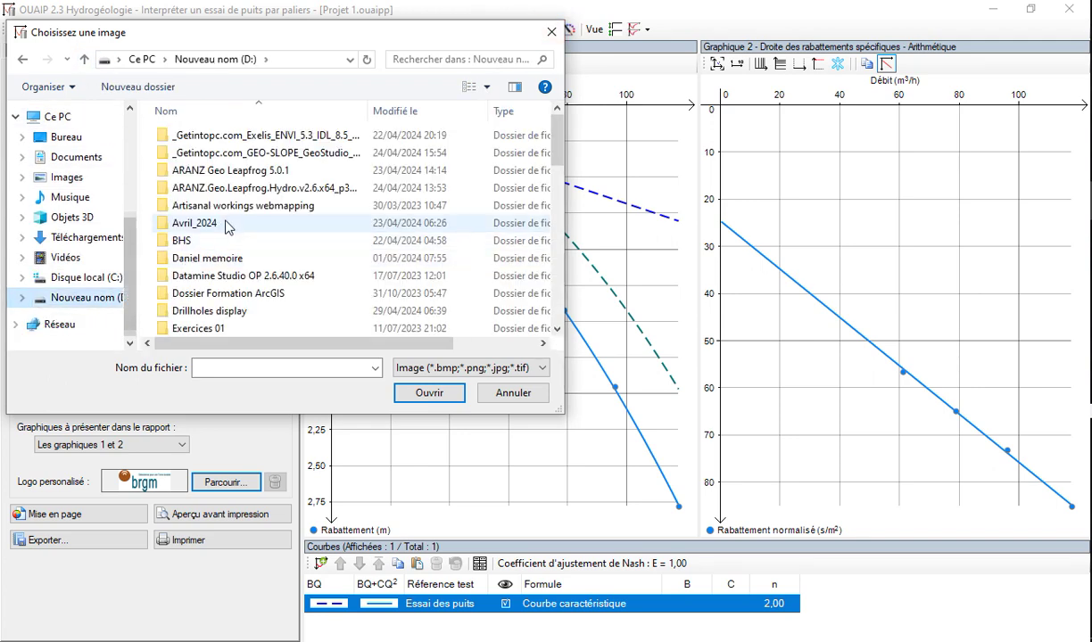
double_click(259, 292)
double_click(204, 137)
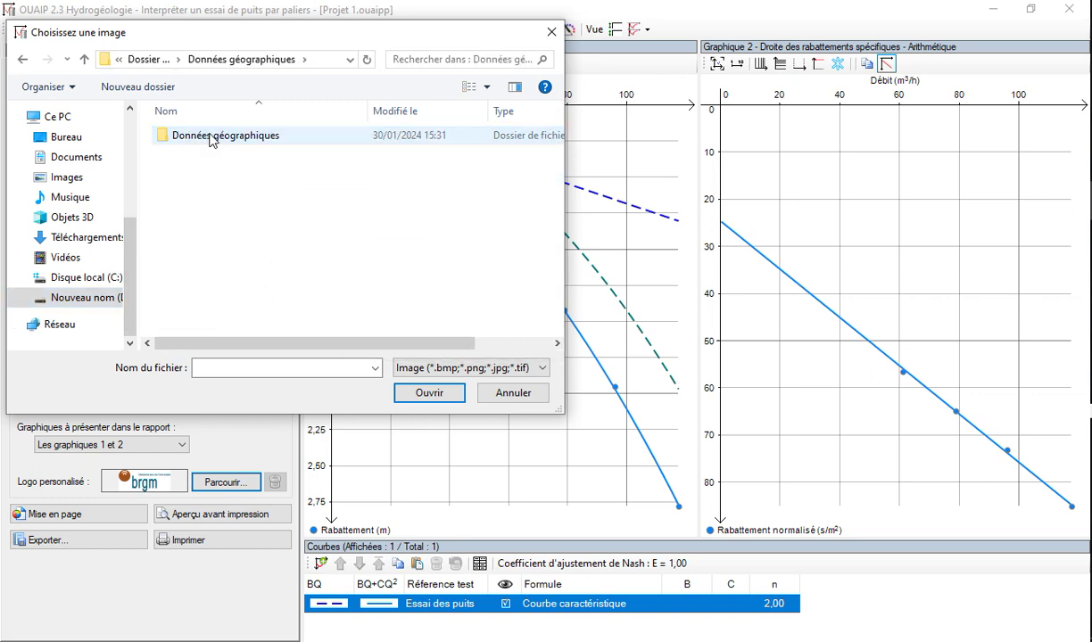
double_click(205, 137)
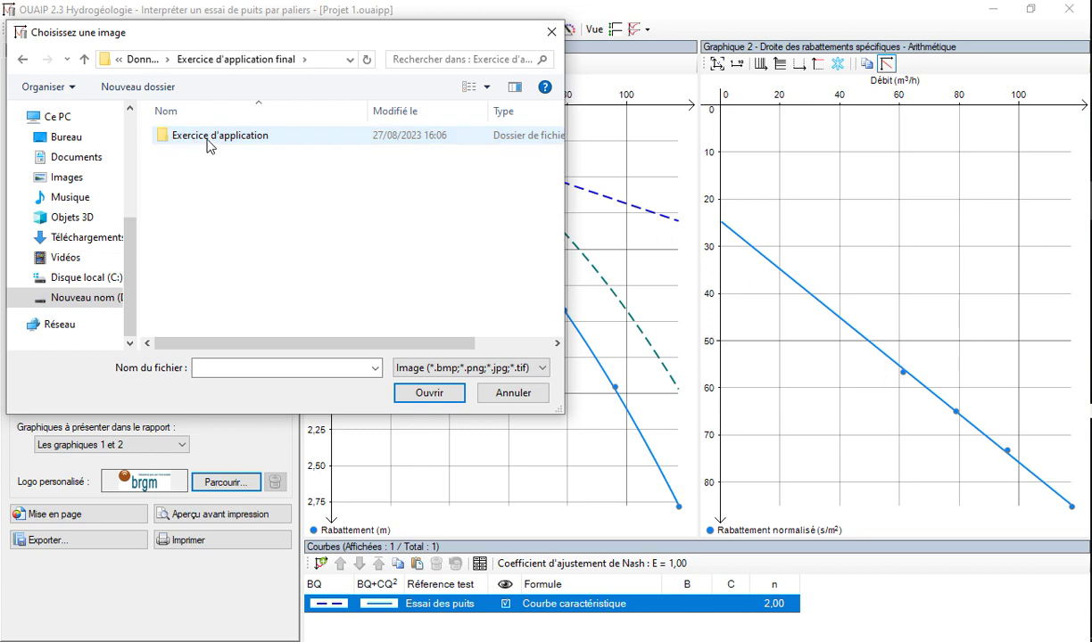
double_click(204, 138)
double_click(230, 137)
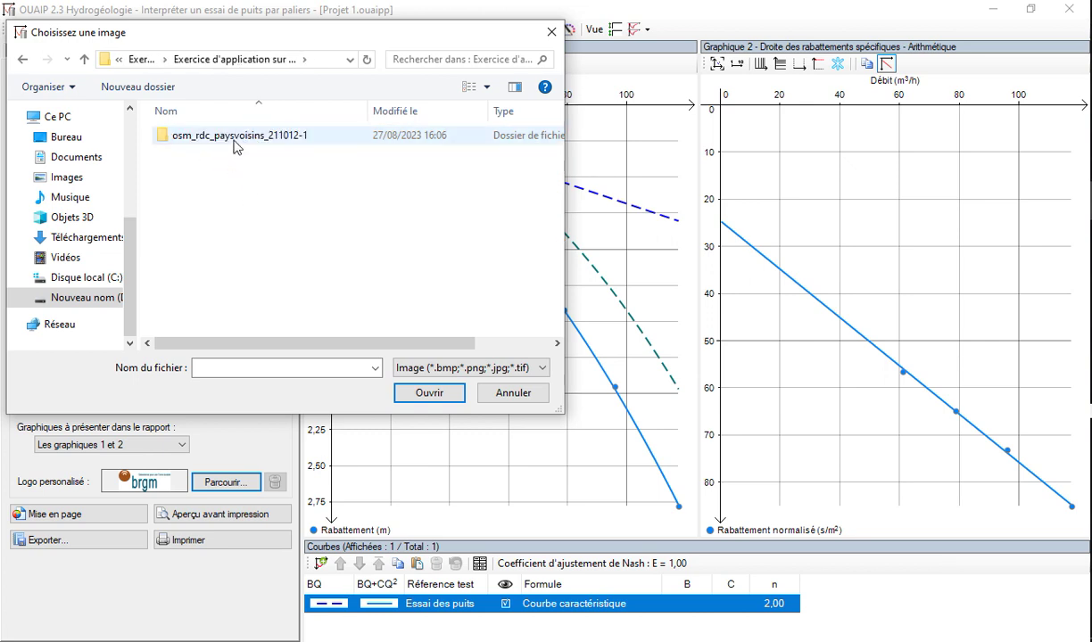
double_click(236, 138)
left_click(84, 58)
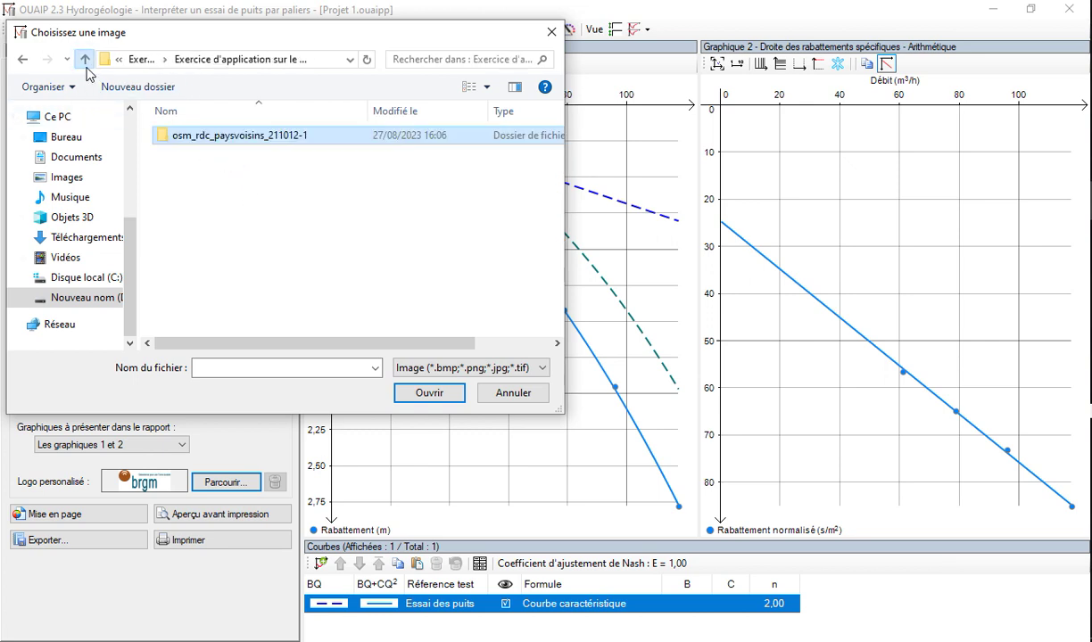
left_click(85, 59)
left_click(87, 67)
left_click(86, 67)
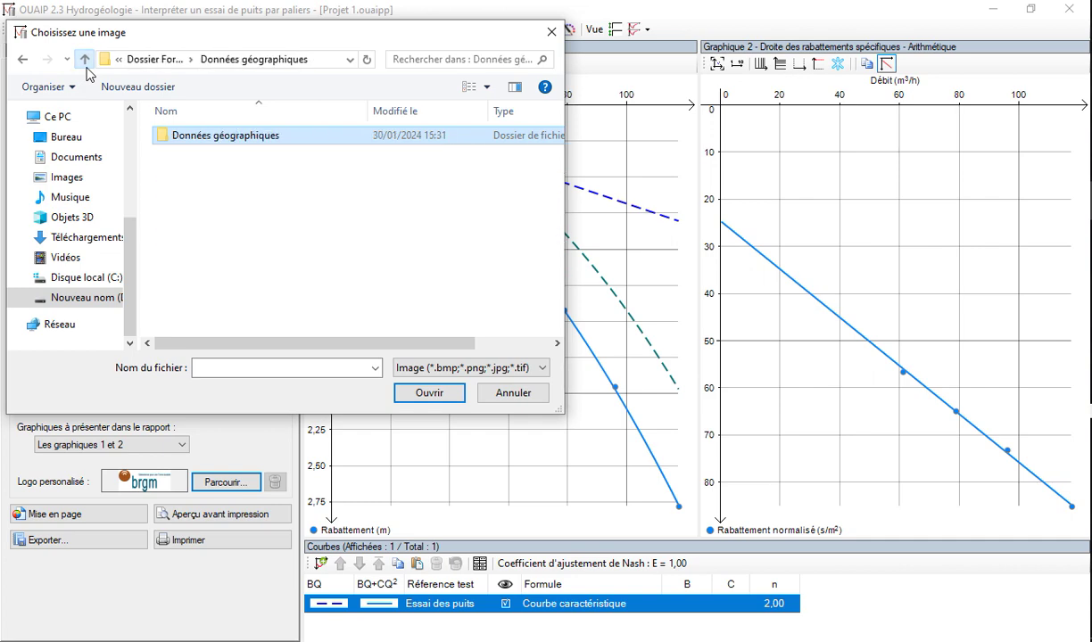
left_click(87, 67)
left_click(87, 67)
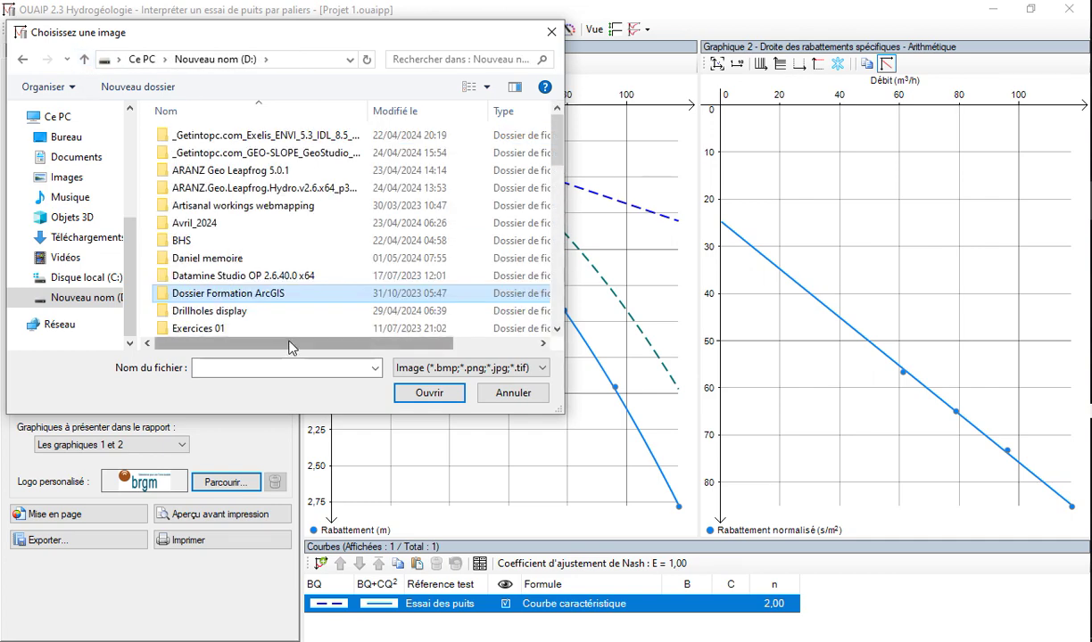
Open the Exercices folder of FORMATION SIG - ArcGIS UBS CONGO, inside Formation Géologie on drive D
scroll(257, 263, "down", 5)
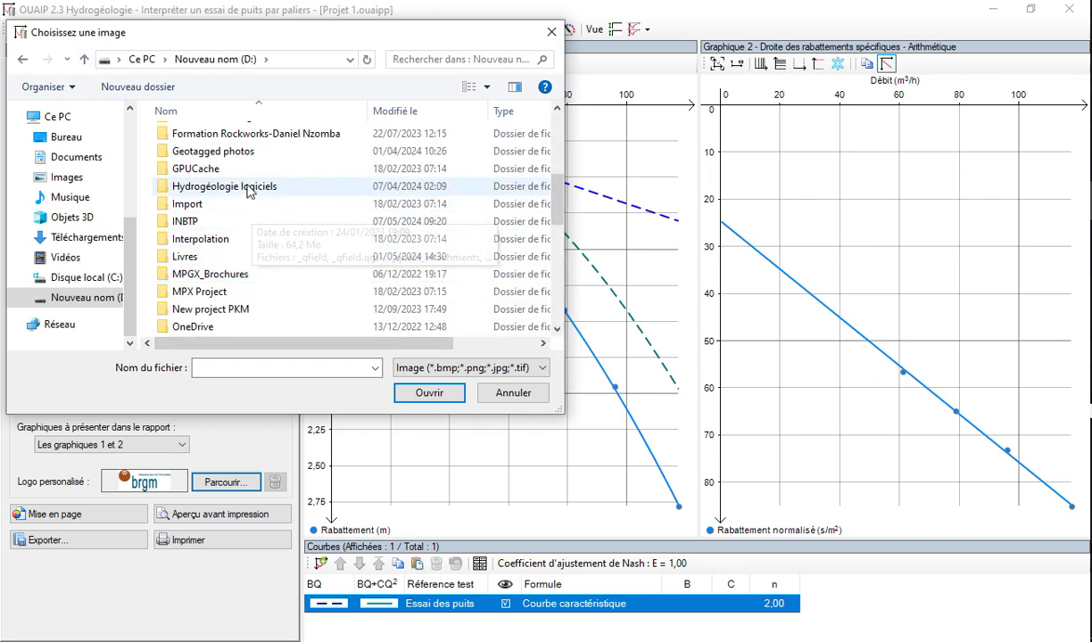
scroll(256, 257, "up", 1)
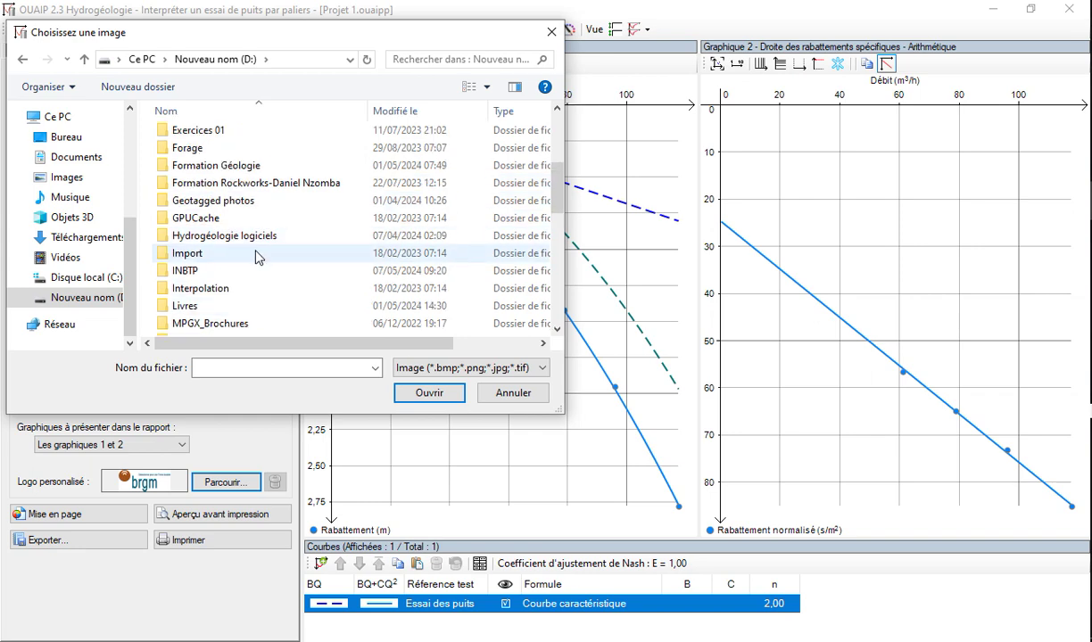
double_click(243, 169)
scroll(255, 175, "down", 3)
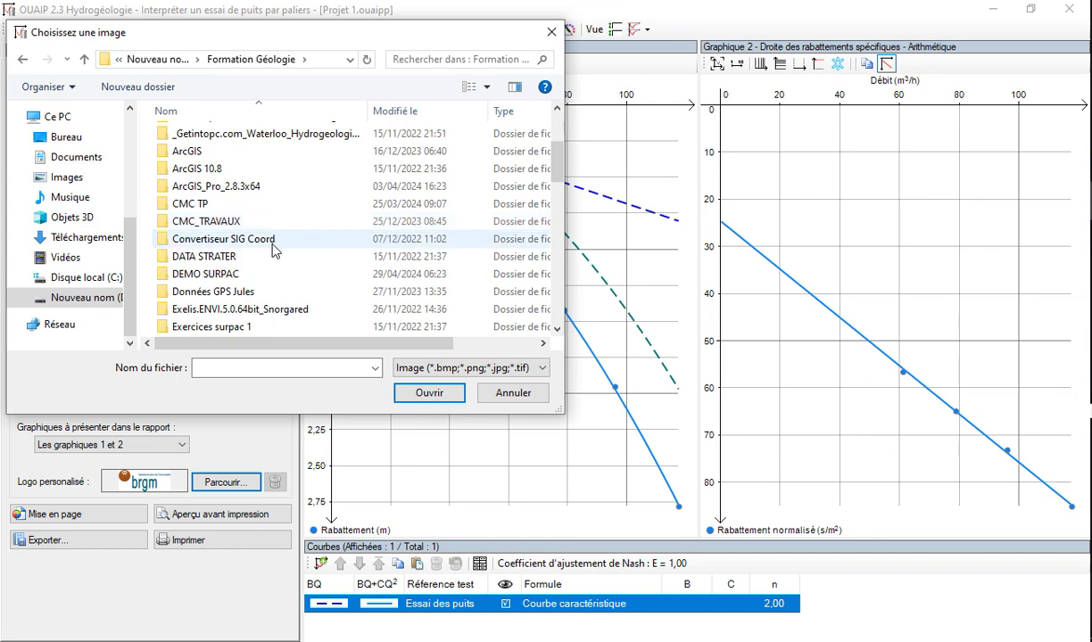
scroll(273, 217, "down", 3)
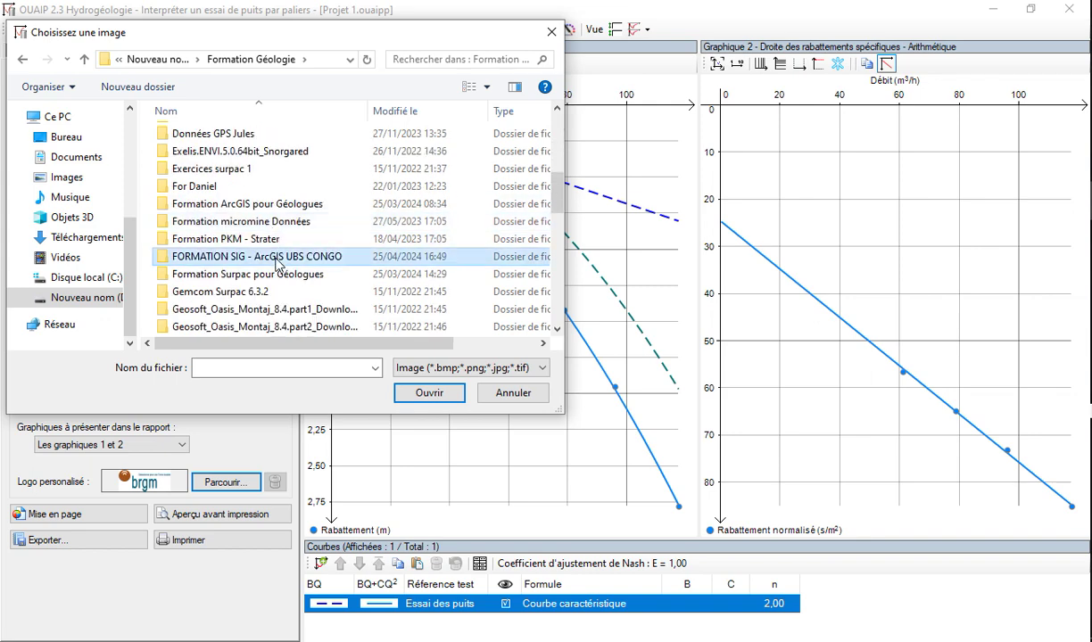
double_click(268, 248)
double_click(240, 140)
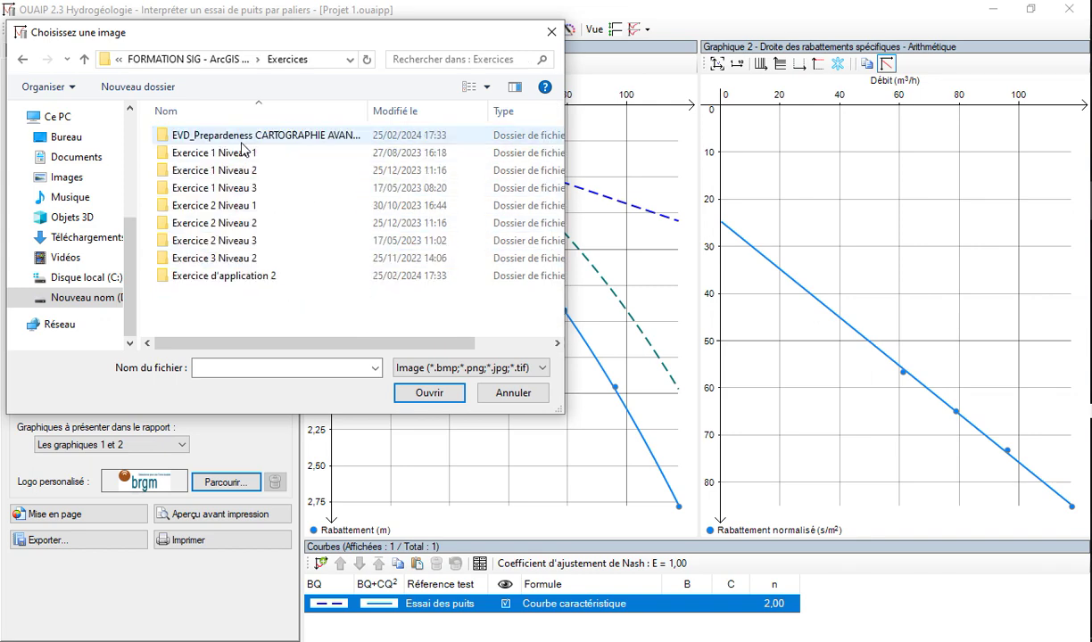
Look for a logo image in the EVD_Prepardeness CARTOGRAPHIE folder and its identification gps subfolder
double_click(242, 139)
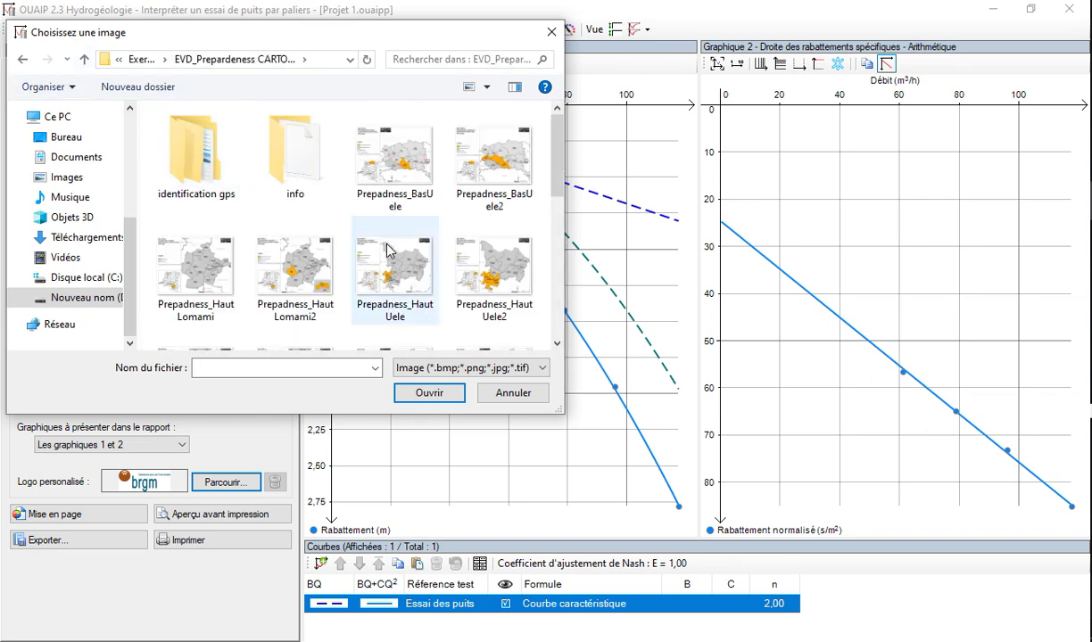
scroll(371, 232, "down", 3)
scroll(389, 252, "up", 5)
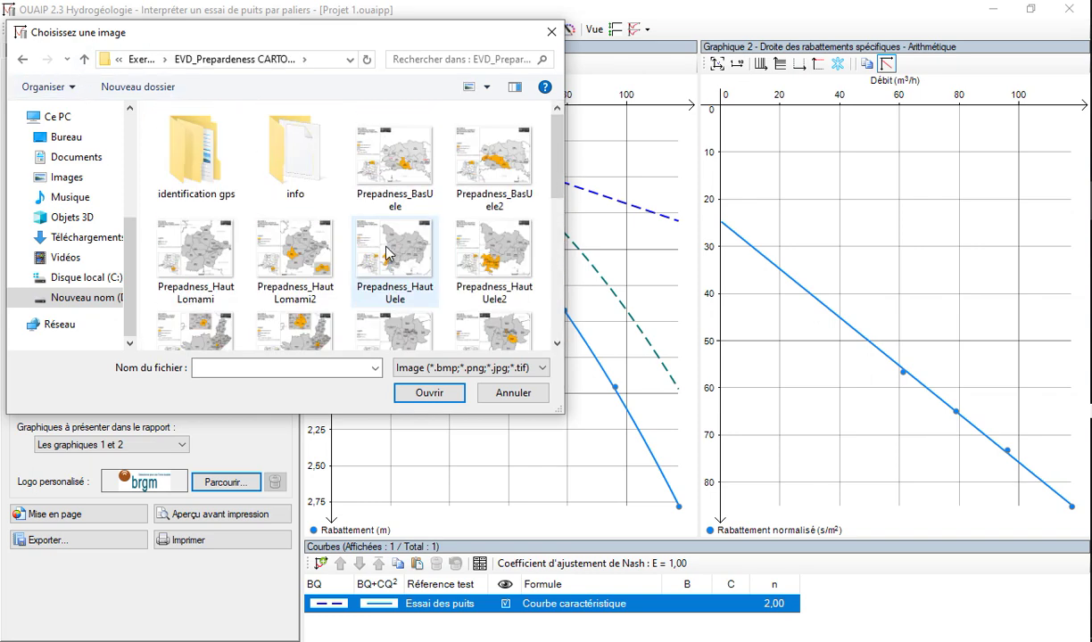
double_click(230, 173)
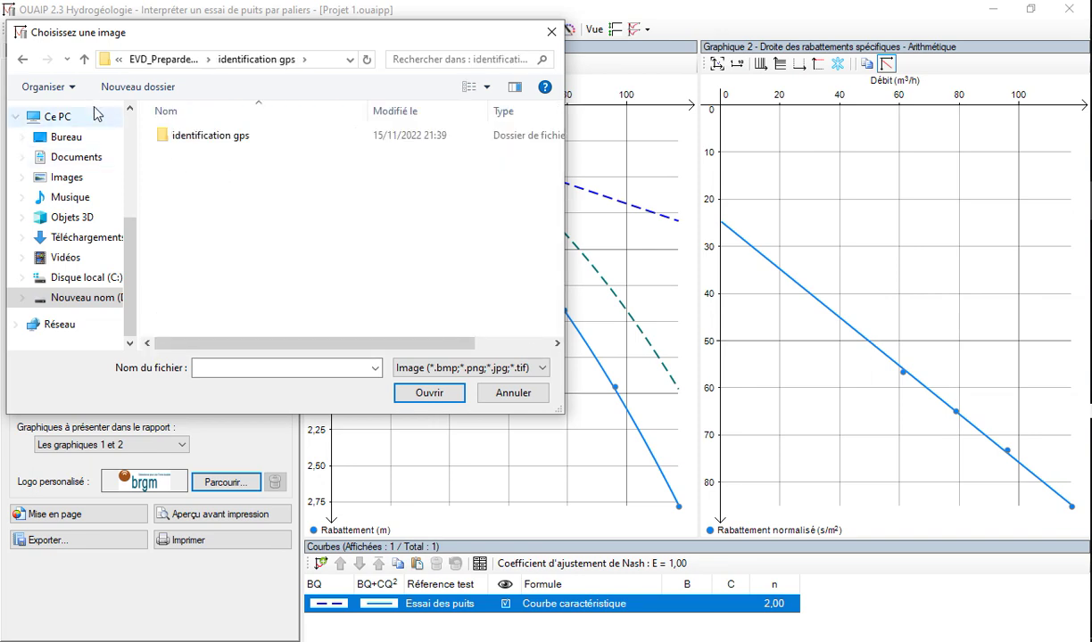
left_click(85, 58)
left_click(86, 59)
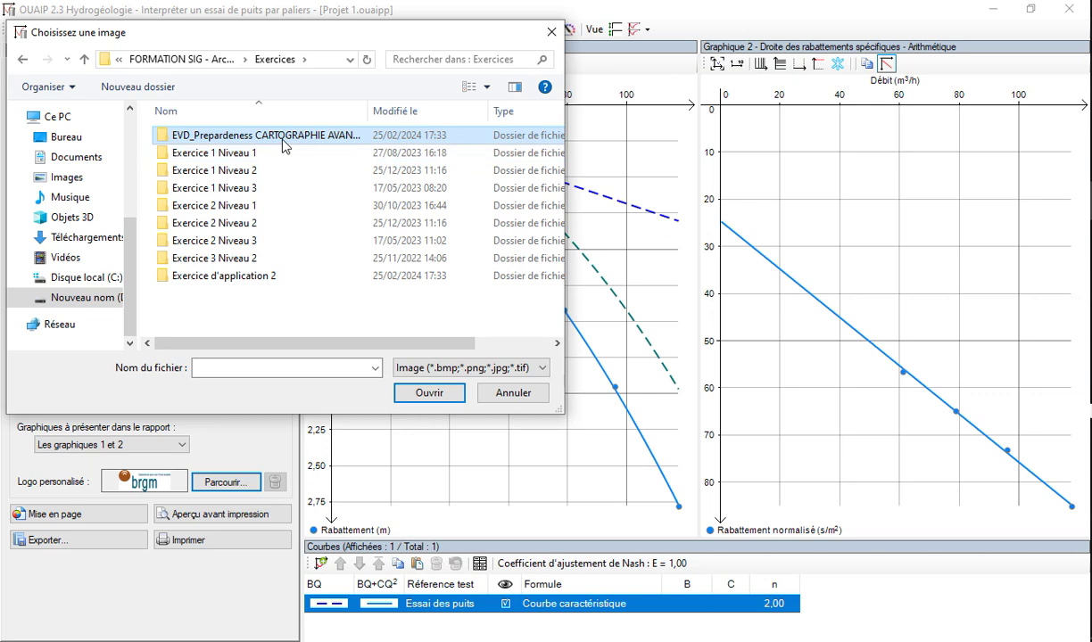
Look for a logo image in the Exercice 2 Niveau 1 folder and among the Prepadness map images
double_click(264, 206)
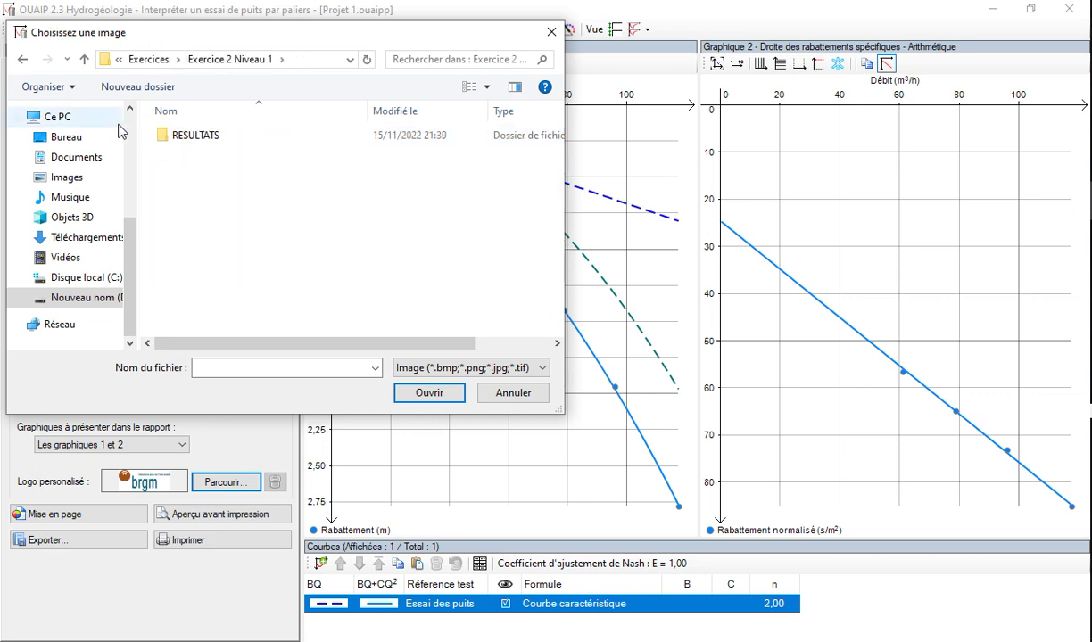
left_click(84, 59)
double_click(205, 130)
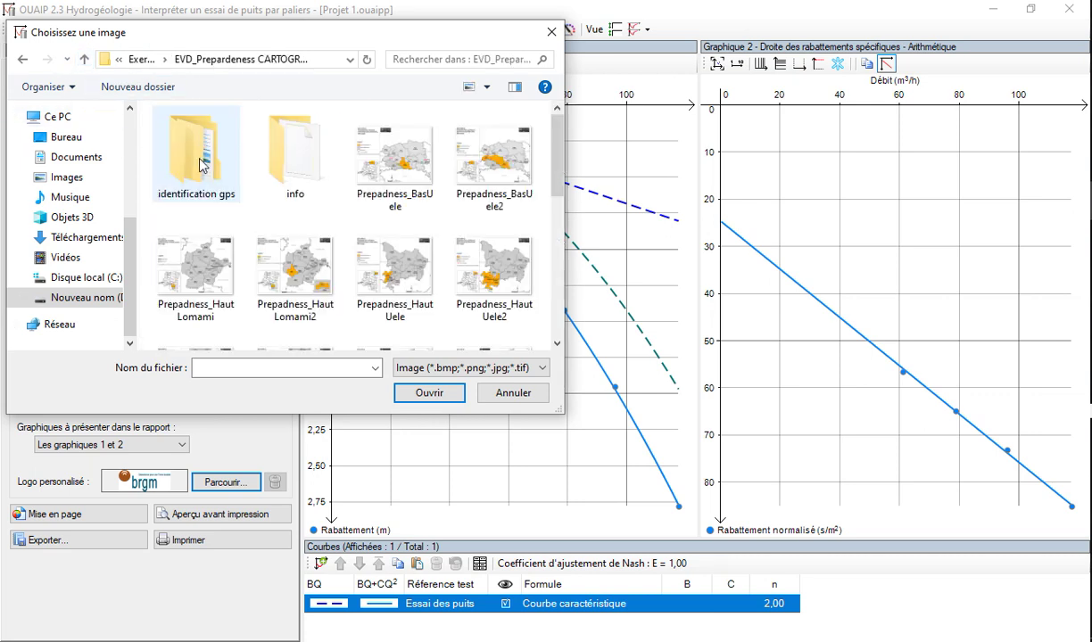
scroll(211, 213, "down", 5)
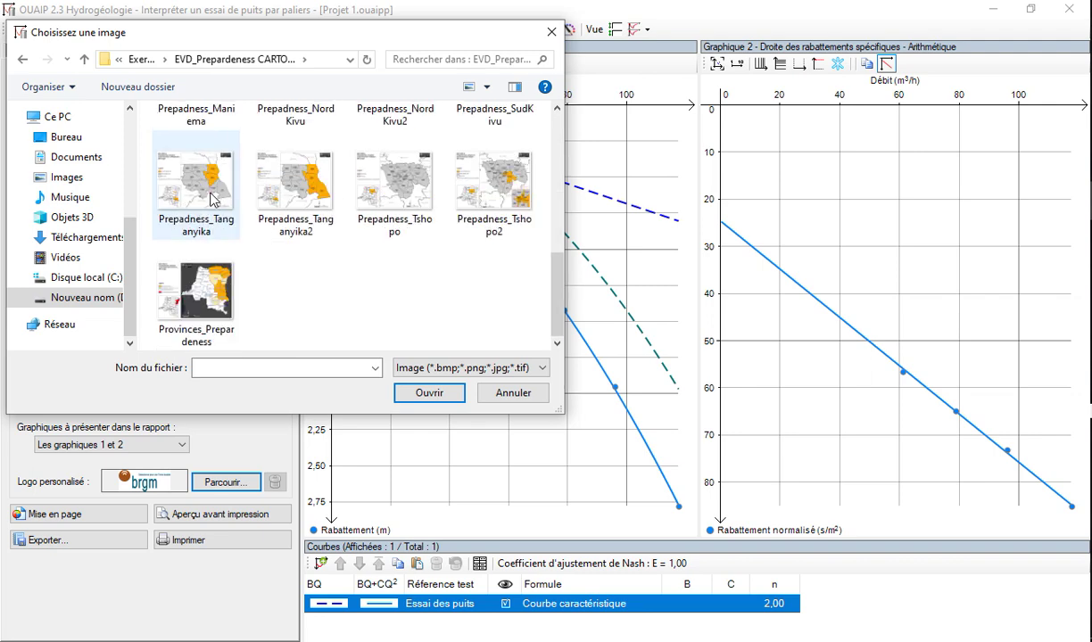
scroll(212, 198, "up", 5)
left_click(84, 60)
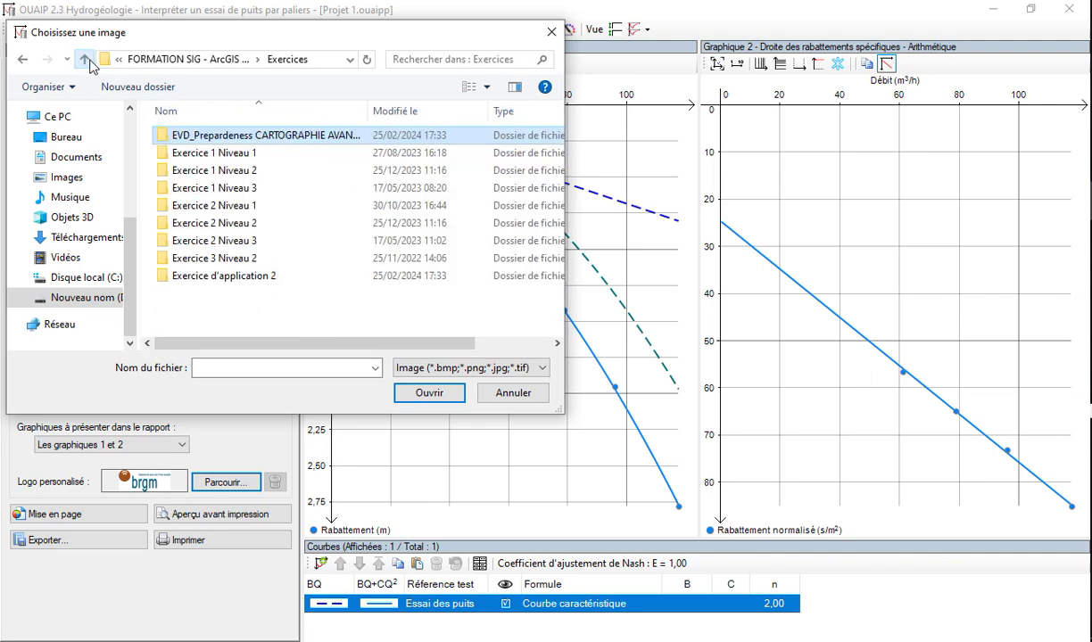
Search the Training data and osm_rdc_sante_territoires_211212 folders for a logo image, and leave the image selection without choosing one
left_click(85, 60)
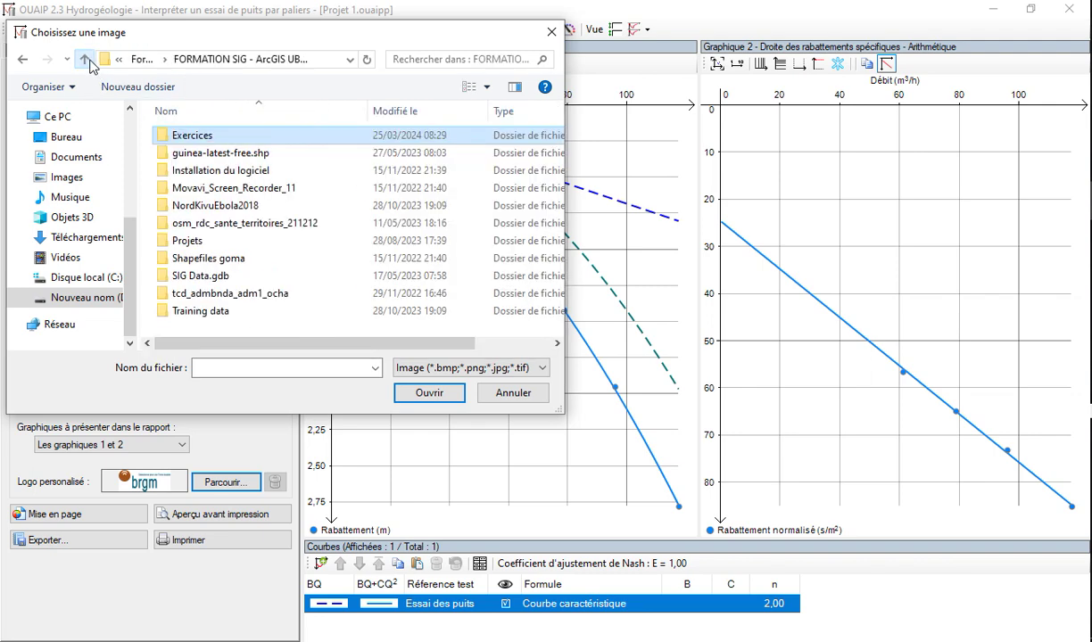
double_click(266, 311)
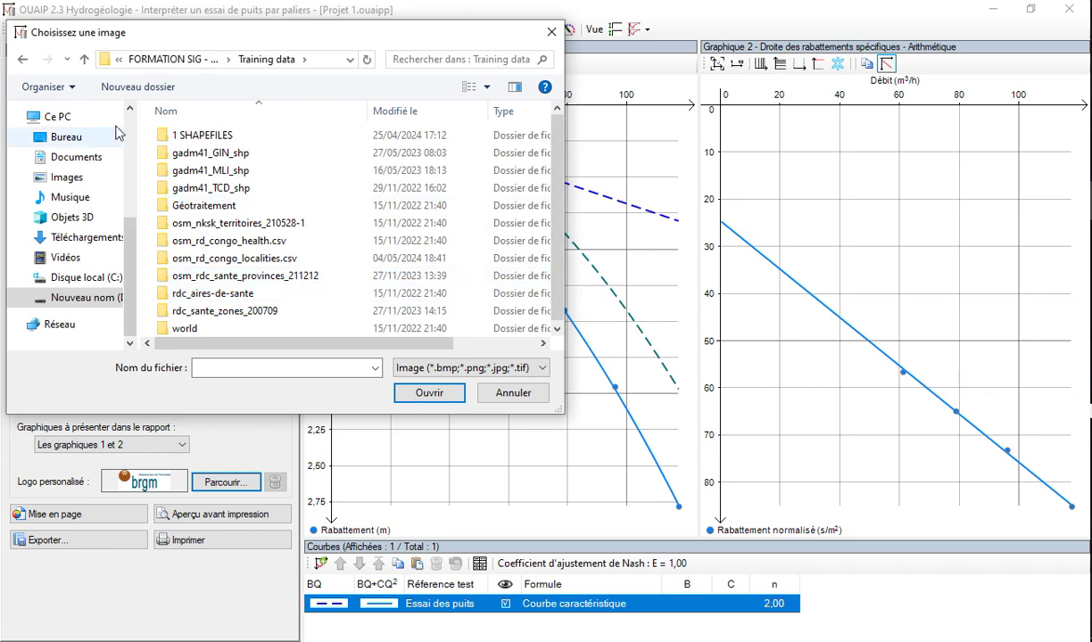
double_click(236, 329)
double_click(183, 140)
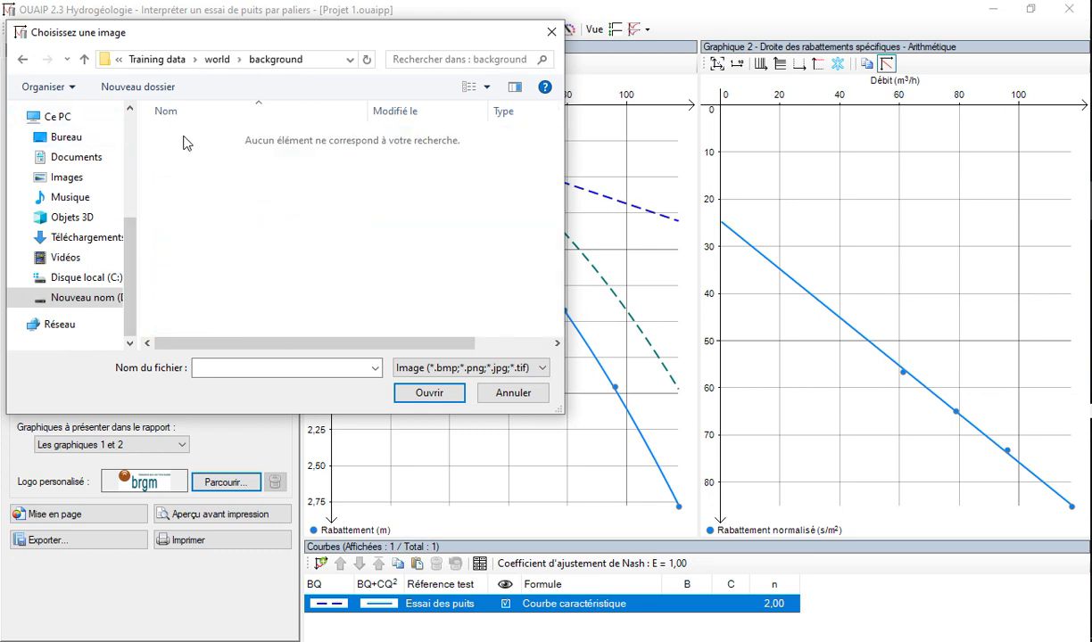
left_click(84, 60)
left_click(85, 60)
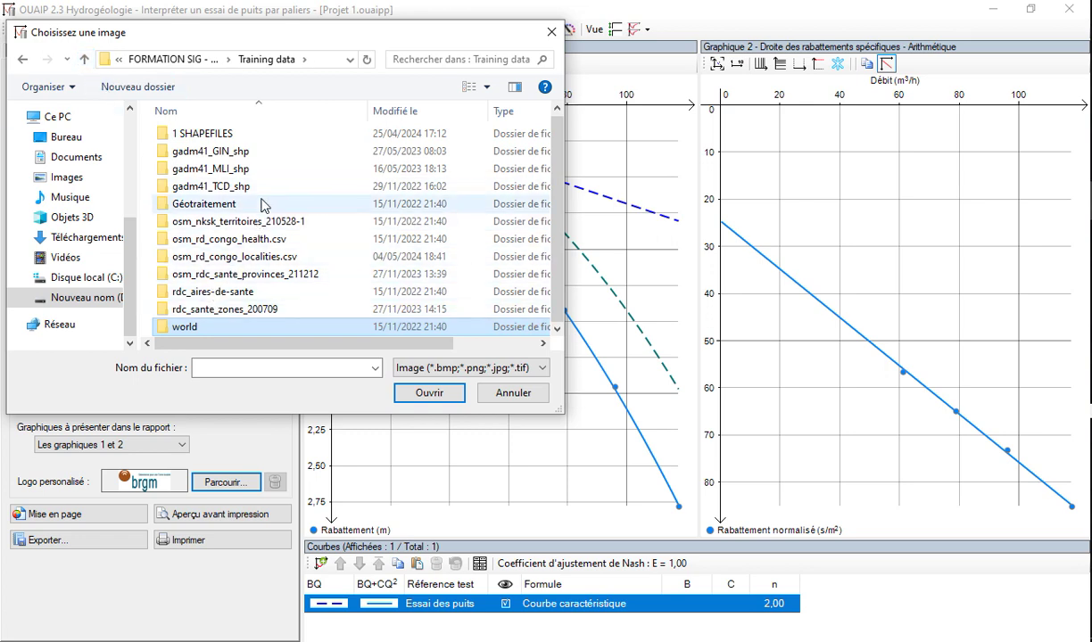
left_click(85, 59)
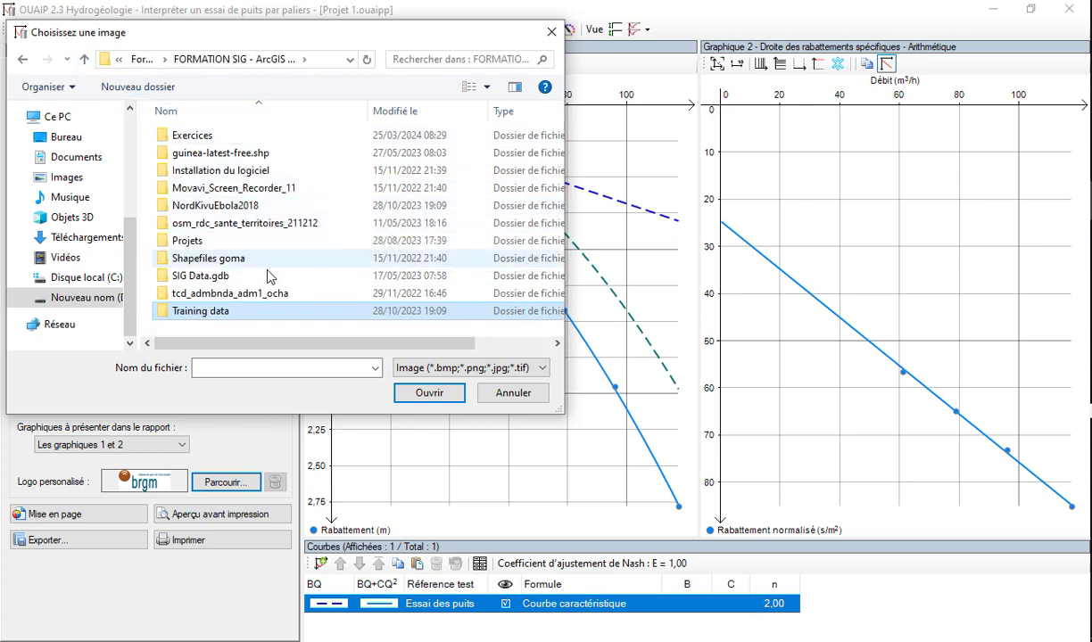
double_click(263, 223)
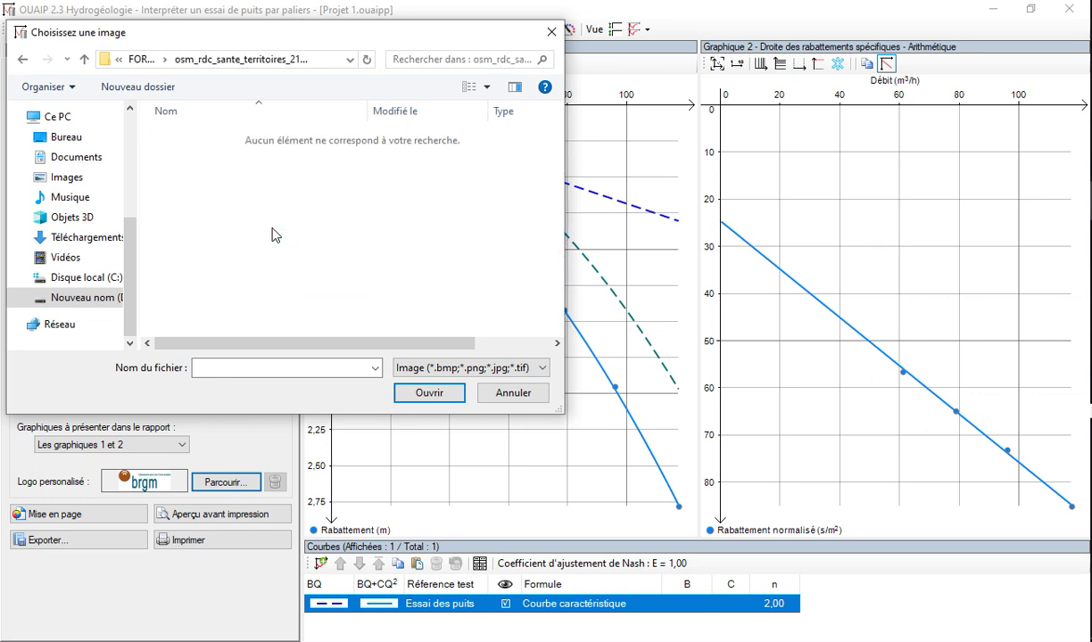
left_click(86, 61)
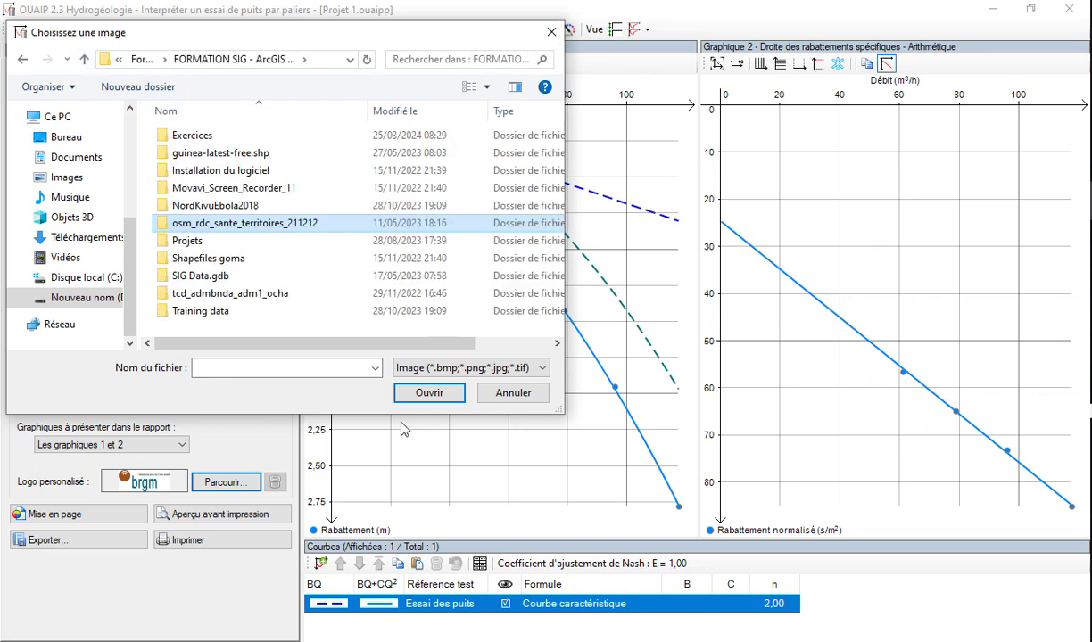
left_click(549, 32)
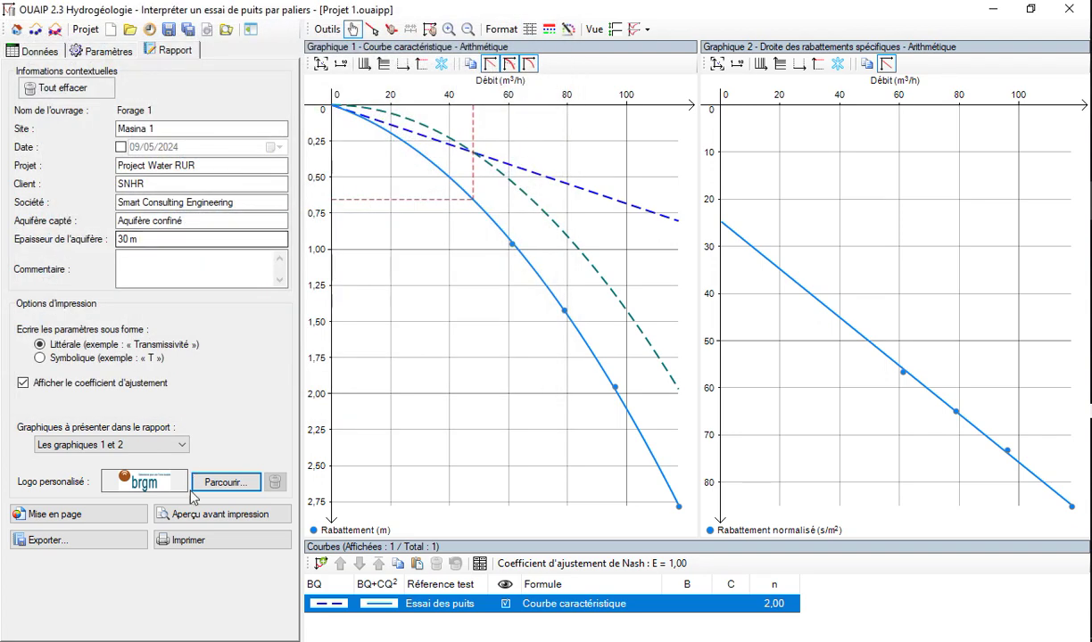
Try the landscape orientation in the report's page setup and confirm the A4 portrait layout
left_click(57, 515)
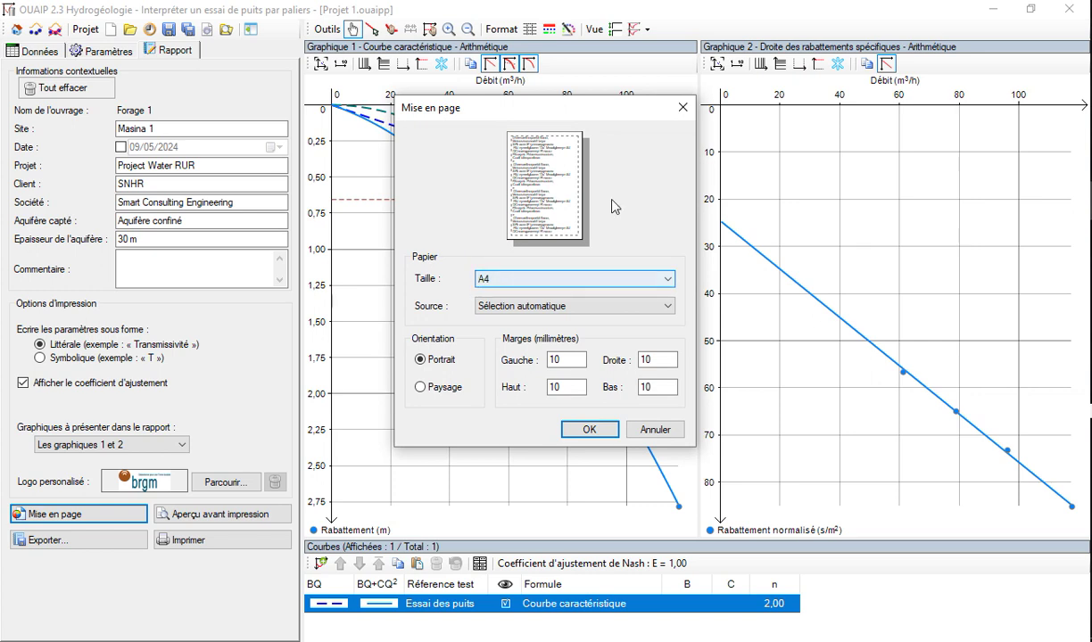
left_click(515, 282)
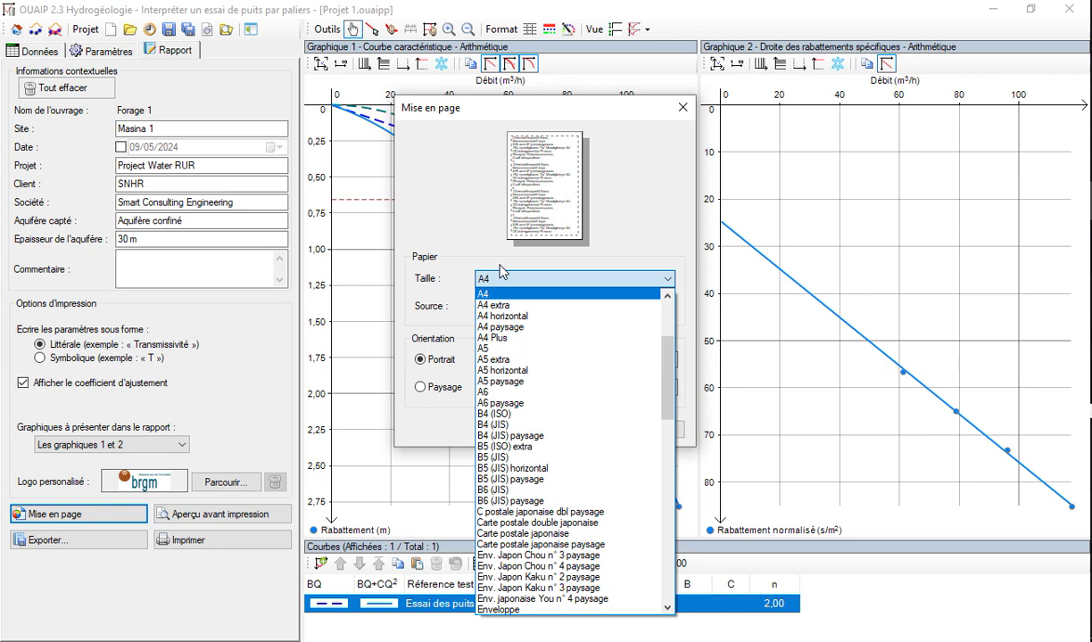
left_click(504, 276)
left_click(429, 388)
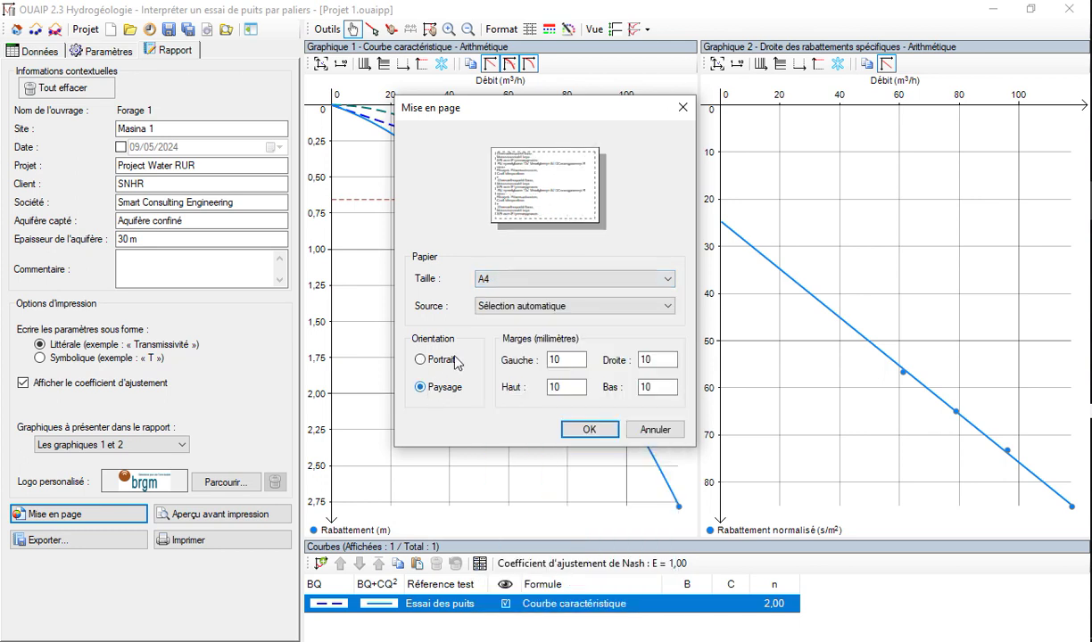
left_click(434, 358)
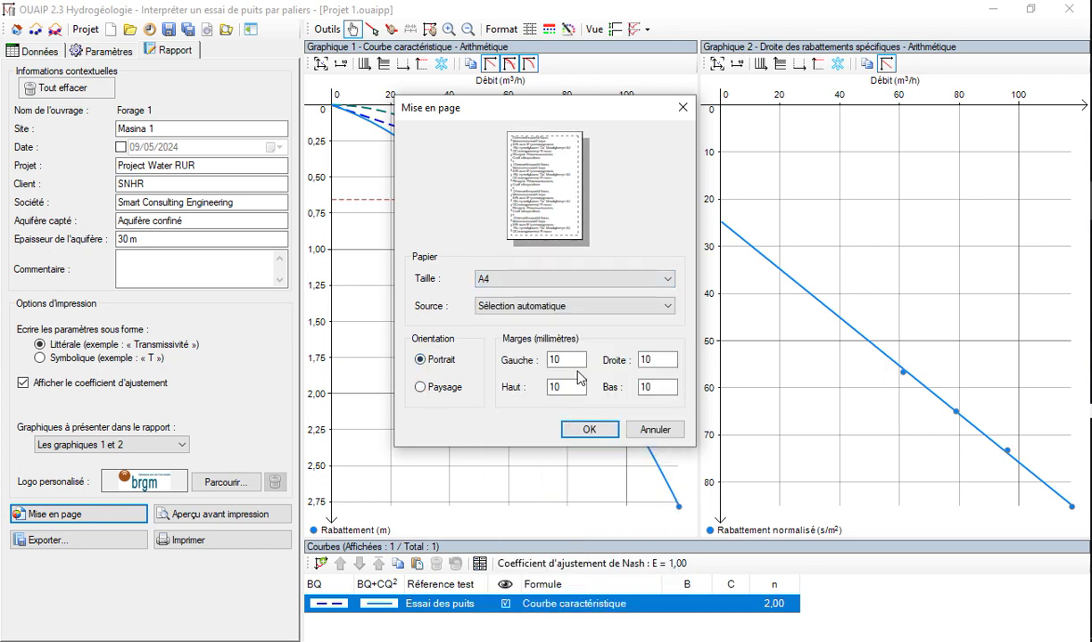
left_click(438, 389)
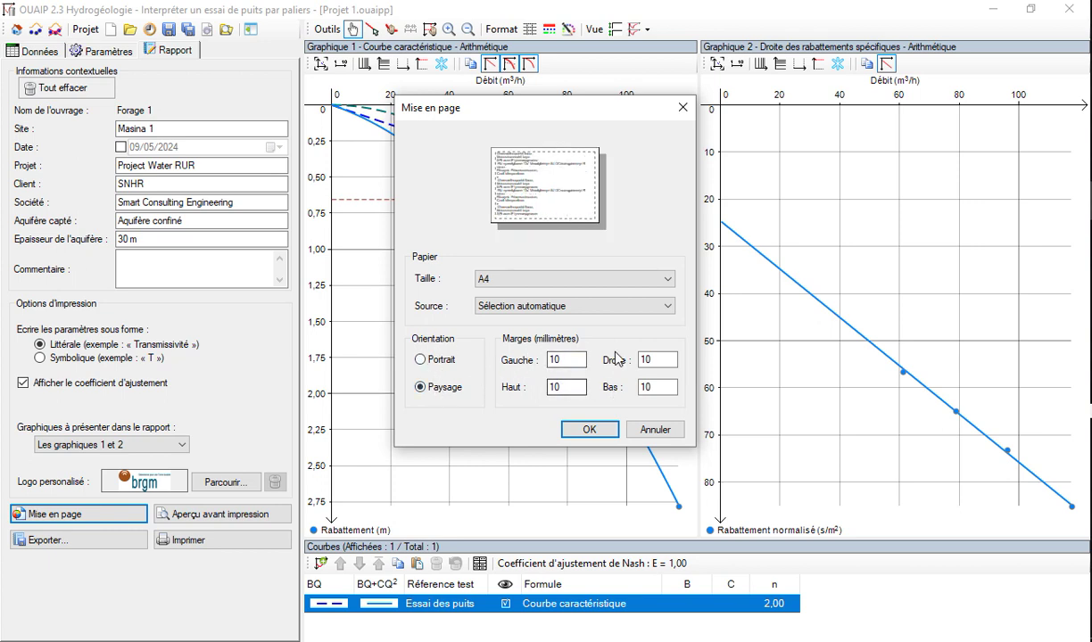
left_click(434, 361)
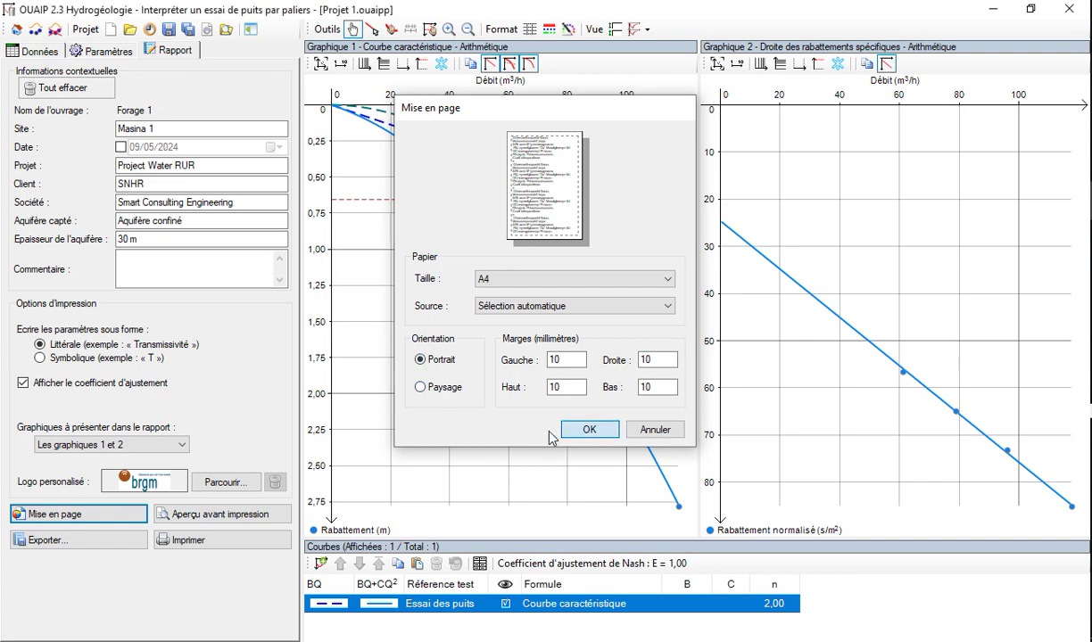
left_click(584, 430)
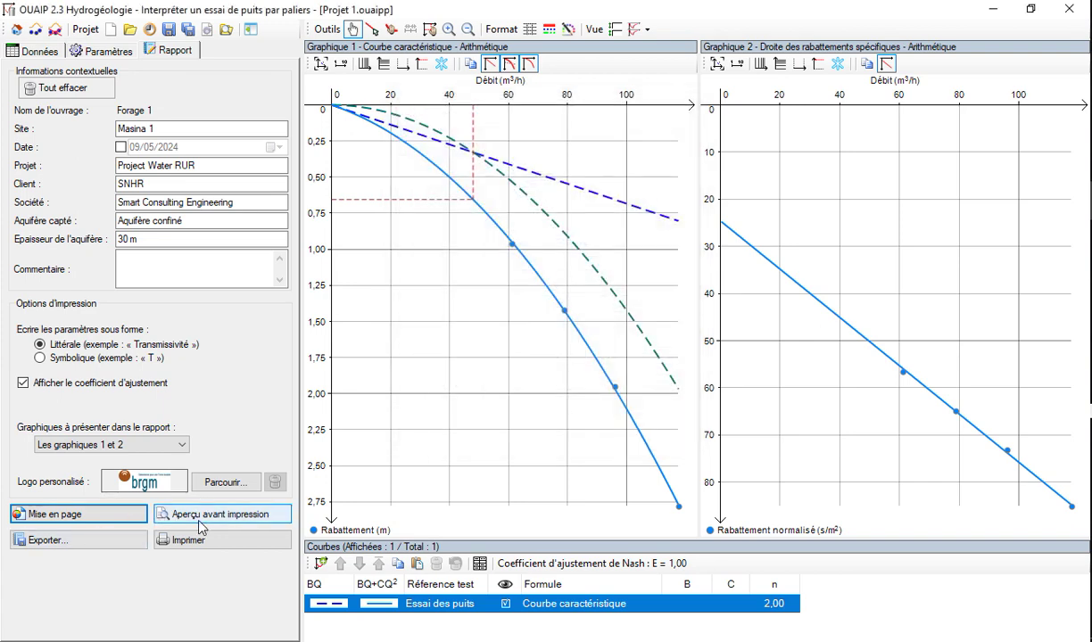
Examine the report's print preview with both graphs and the fit results, and close it
left_click(200, 518)
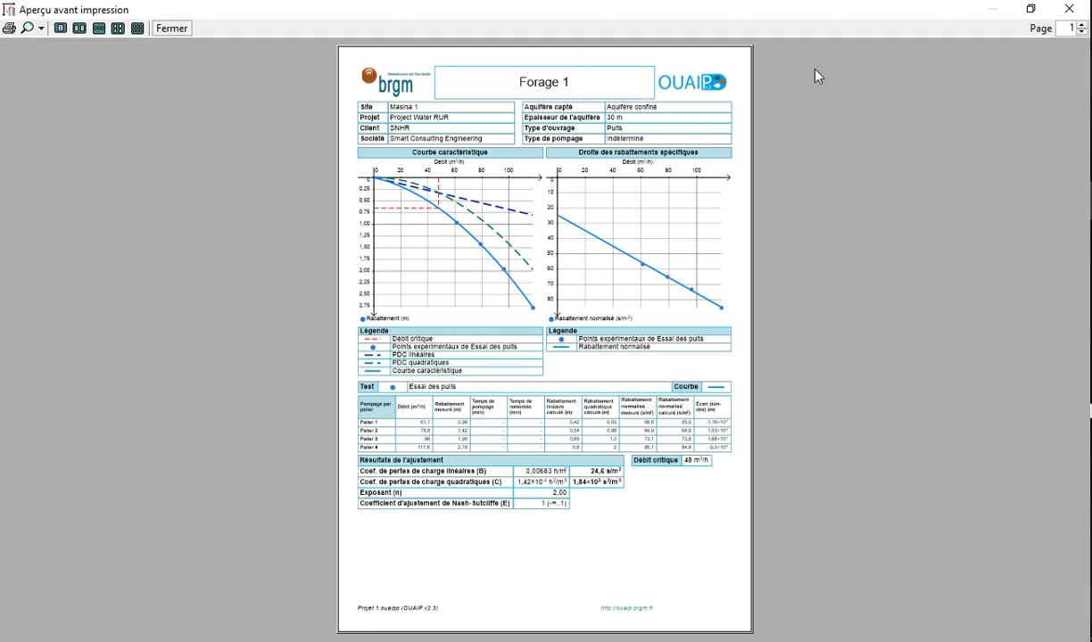
left_click(1079, 11)
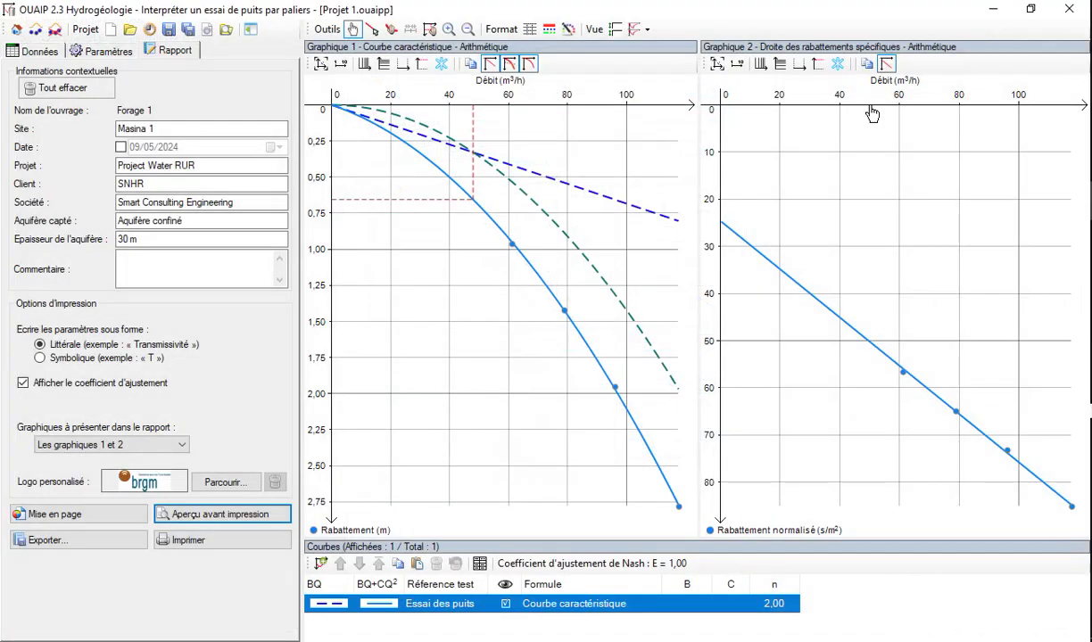
Open the report's export settings and set the resolution to 600 DPI, keeping both PDF and HTML with SVG graphs enabled
left_click(121, 542)
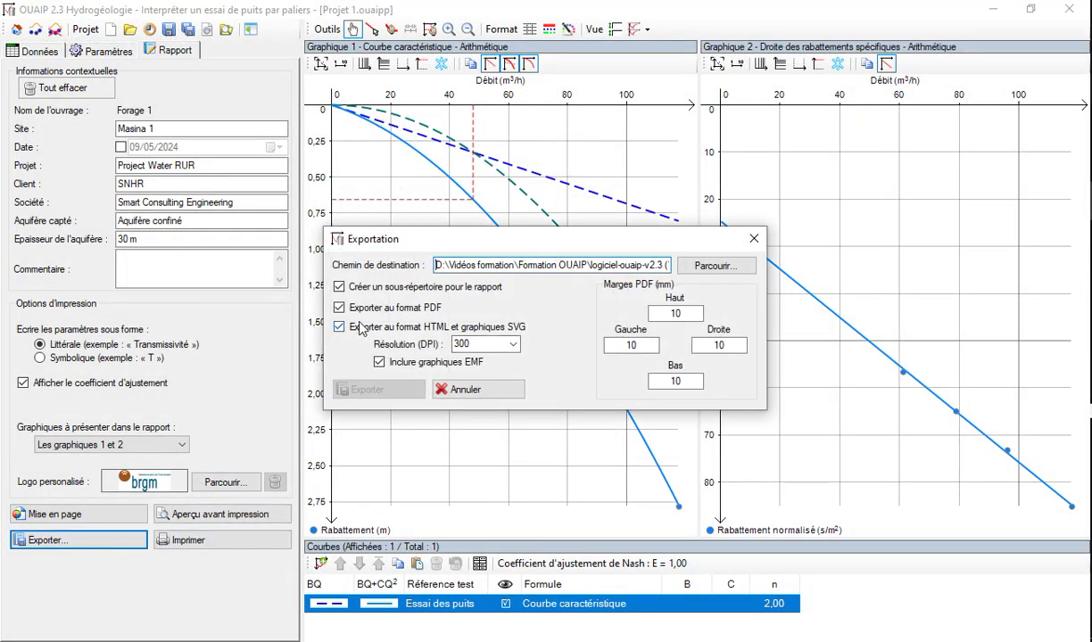
left_click_drag(472, 343, 420, 350)
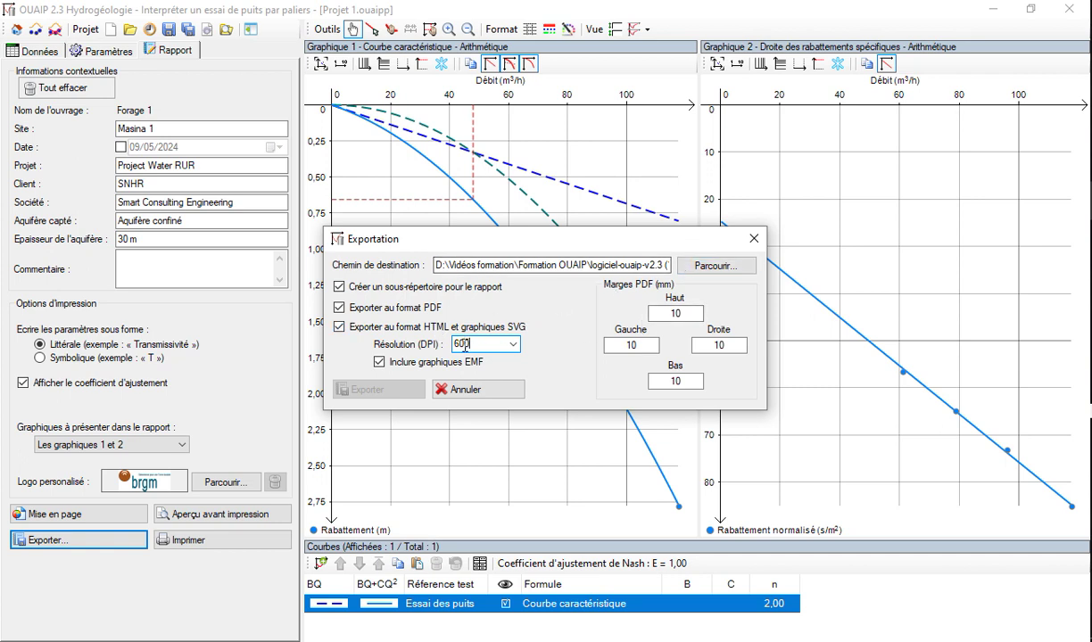
left_click(356, 332)
left_click(342, 326)
left_click(340, 308)
left_click(347, 312)
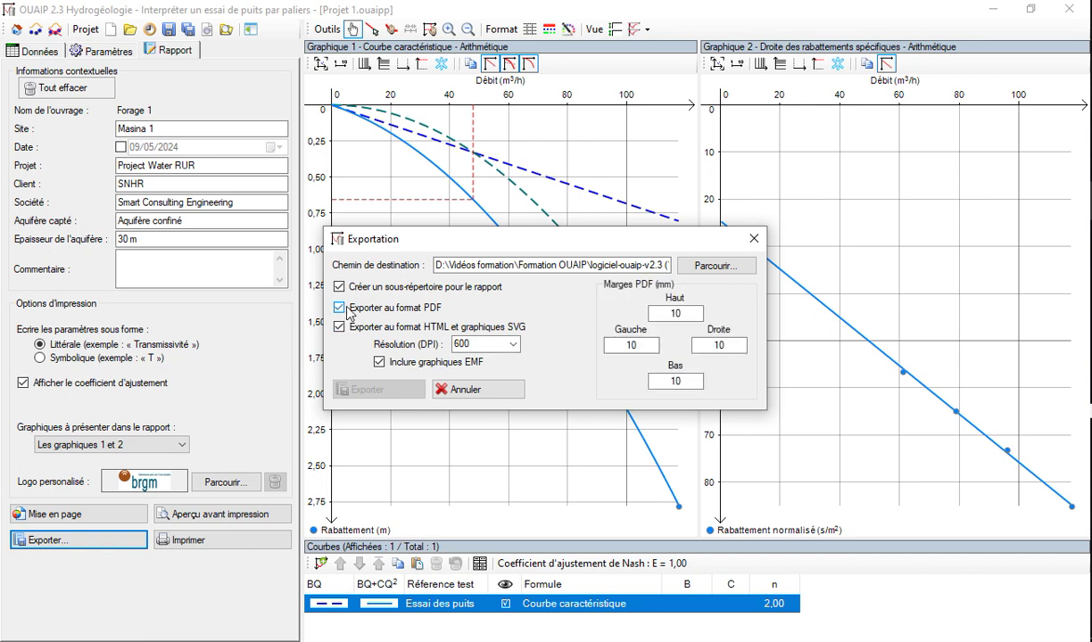
Browse for the export destination folder and expand drive Nouveau nom (D:) under Ce PC
left_click(716, 265)
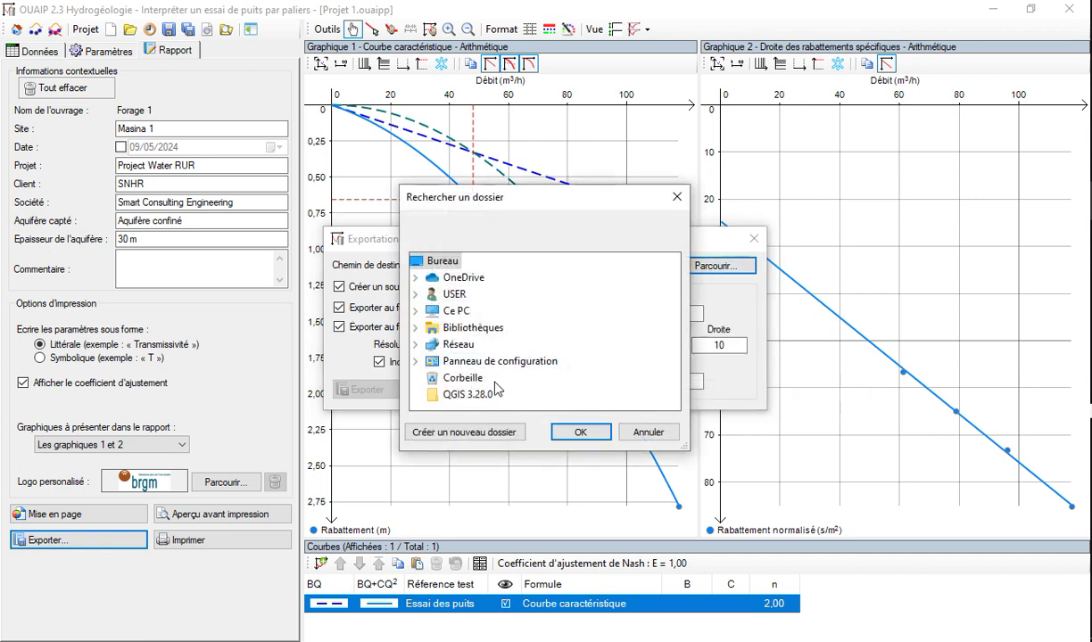
left_click(417, 362)
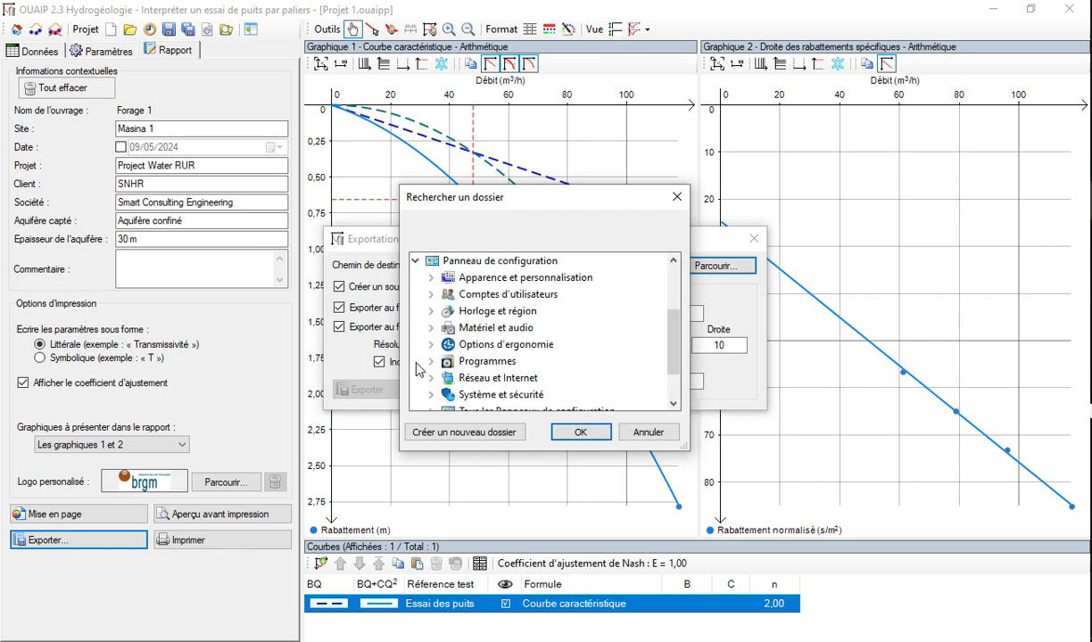
left_click(415, 260)
left_click(415, 310)
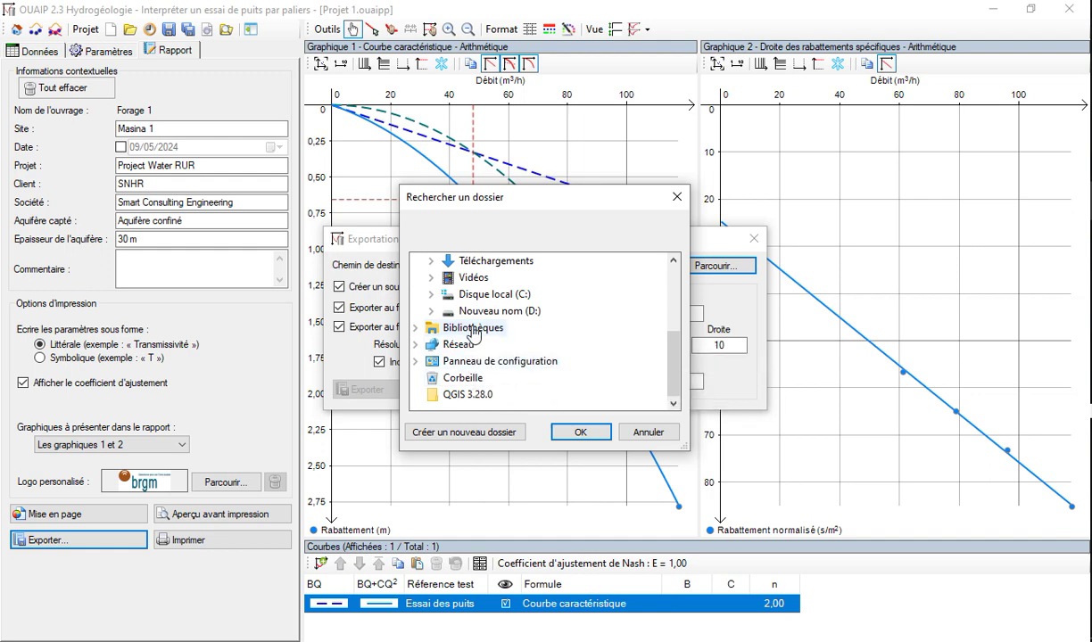
double_click(479, 352)
scroll(479, 357, "down", 12)
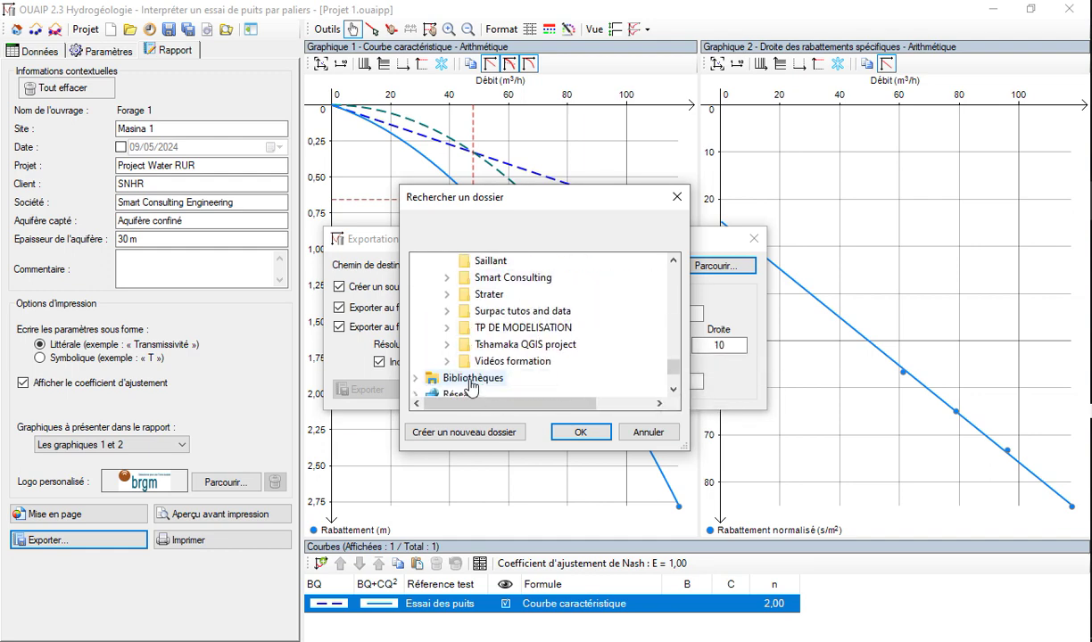
Set the export destination to the Projet folder inside Vidéos formation\Formation OUAIP
left_click(447, 363)
scroll(496, 366, "down", 1)
scroll(494, 365, "up", 3)
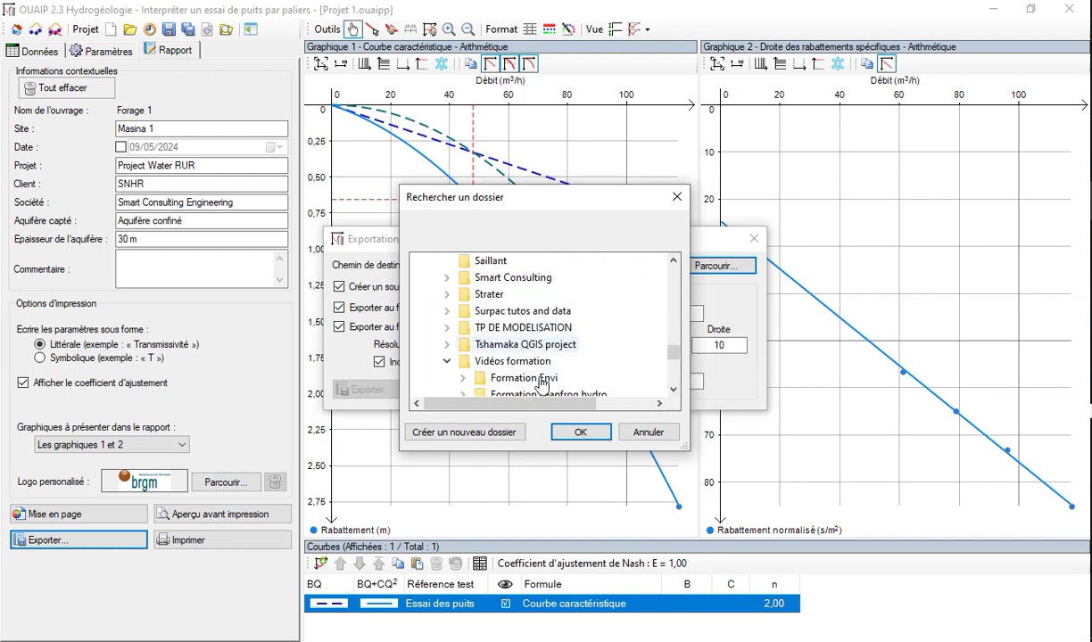
scroll(481, 370, "down", 2)
double_click(536, 262)
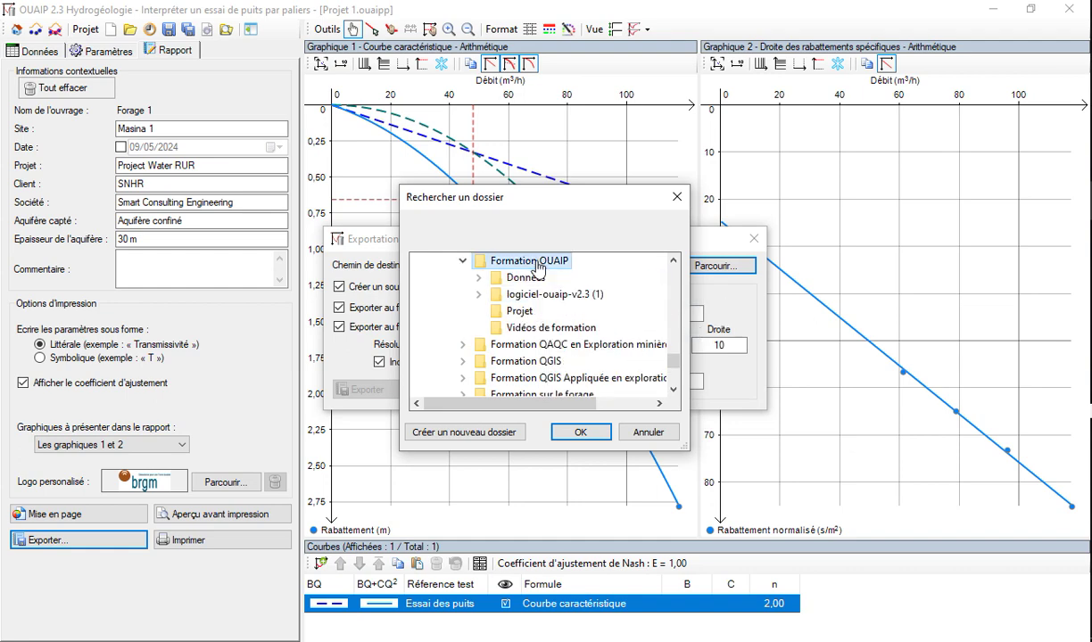
left_click(519, 310)
left_click(570, 430)
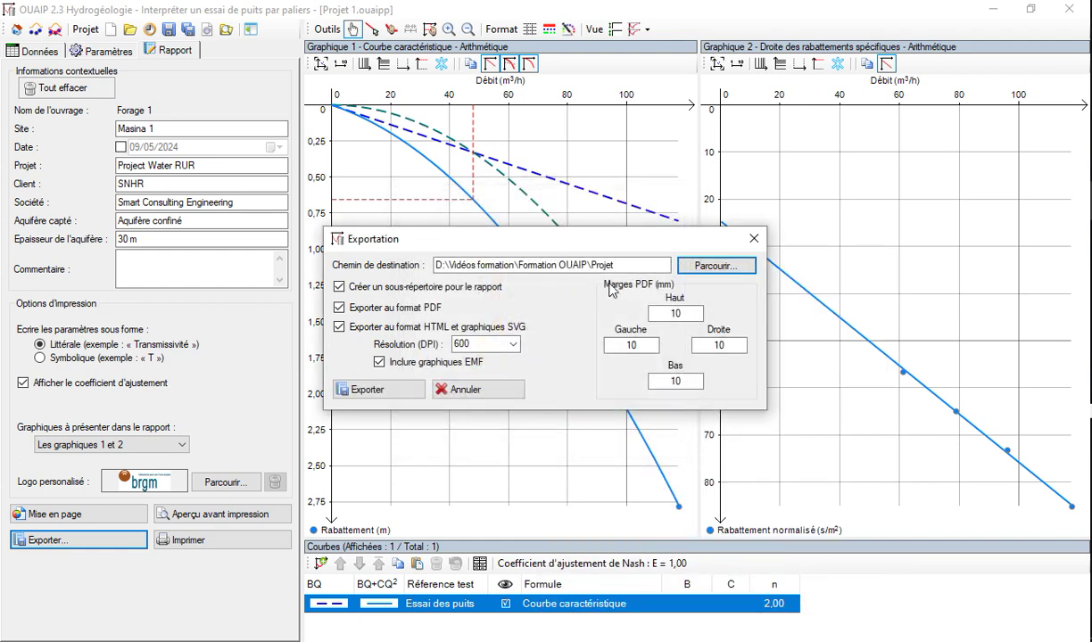
Export the report with the configured settings and open the resulting Rapport PDF from the Rapport folder in Acrobat Reader
left_click(408, 393)
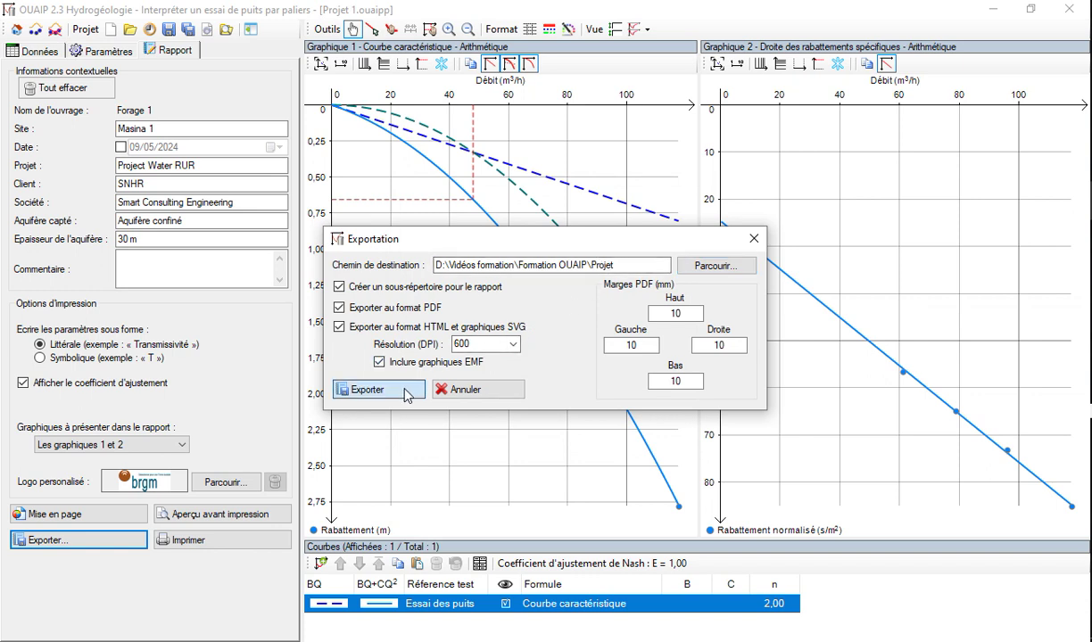
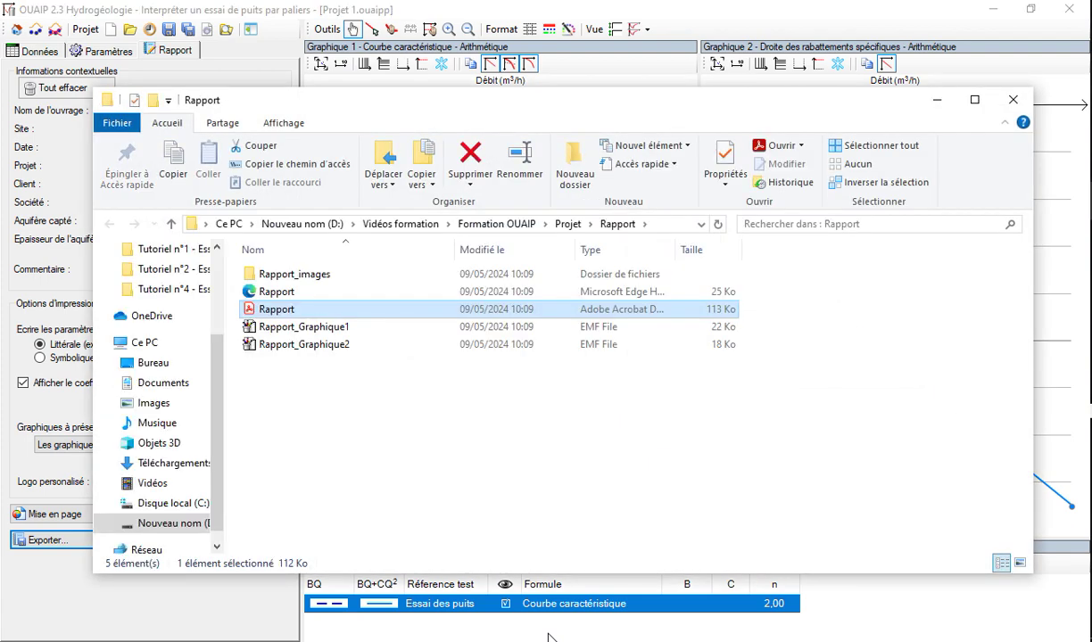
right_click(322, 313)
left_click(282, 310)
double_click(286, 313)
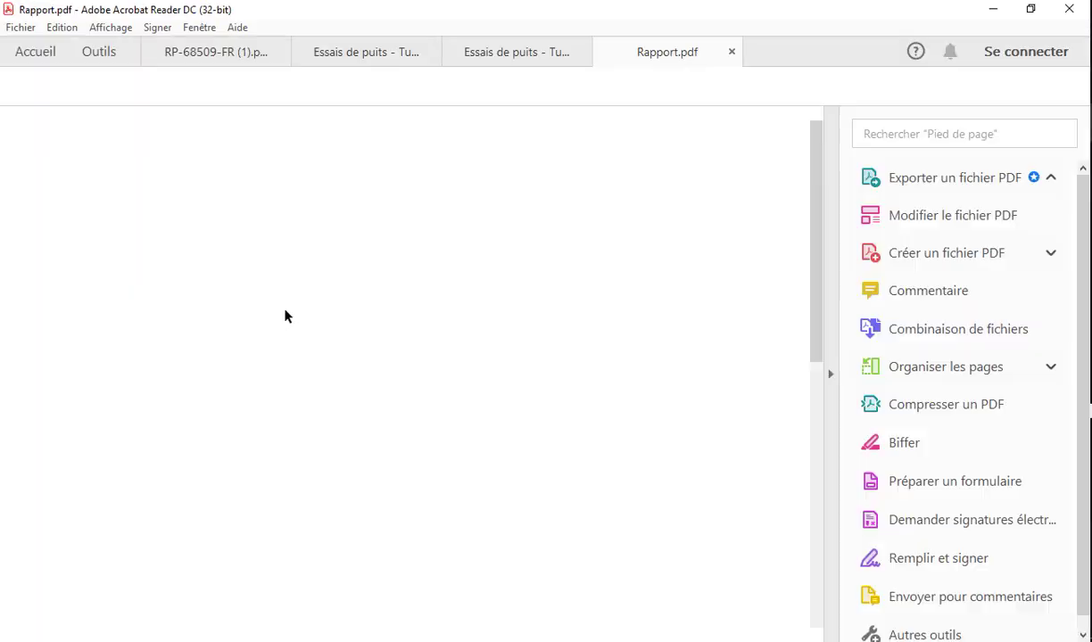
Examine the exported PDF's project information, the characteristic curve with its legend, and the specific drawdown line
scroll(339, 309, "down", 1)
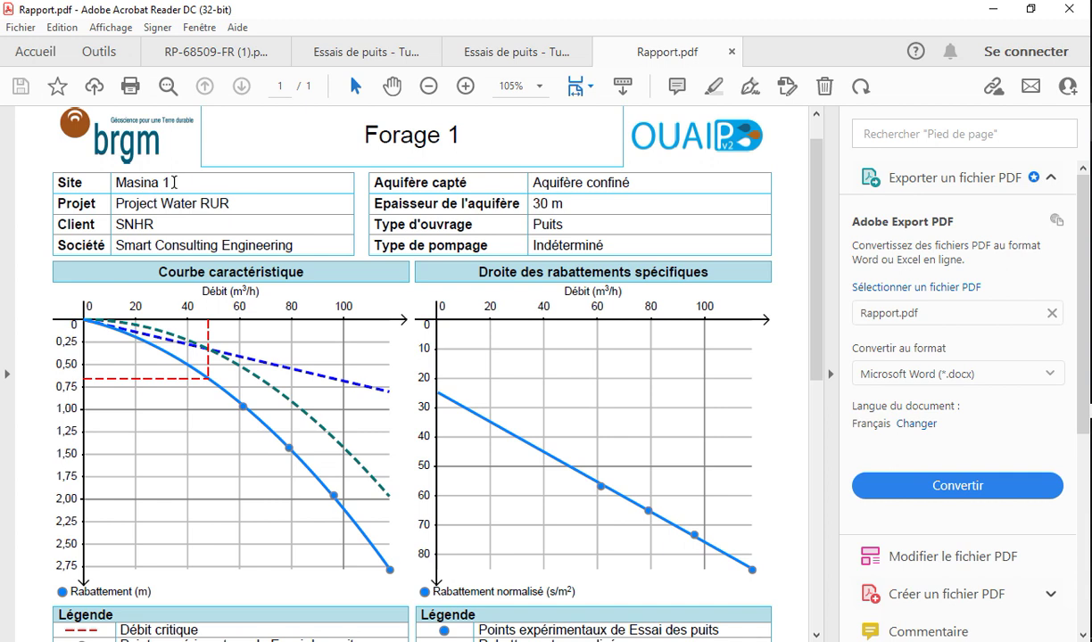
left_click_drag(174, 182, 113, 182)
left_click_drag(228, 203, 116, 205)
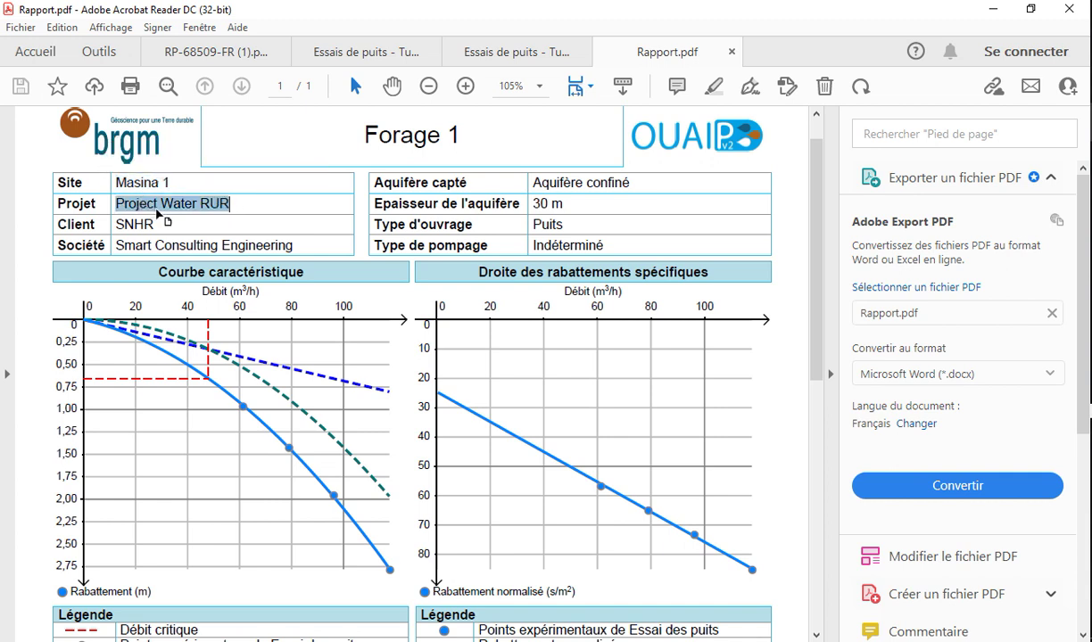
scroll(158, 214, "down", 3)
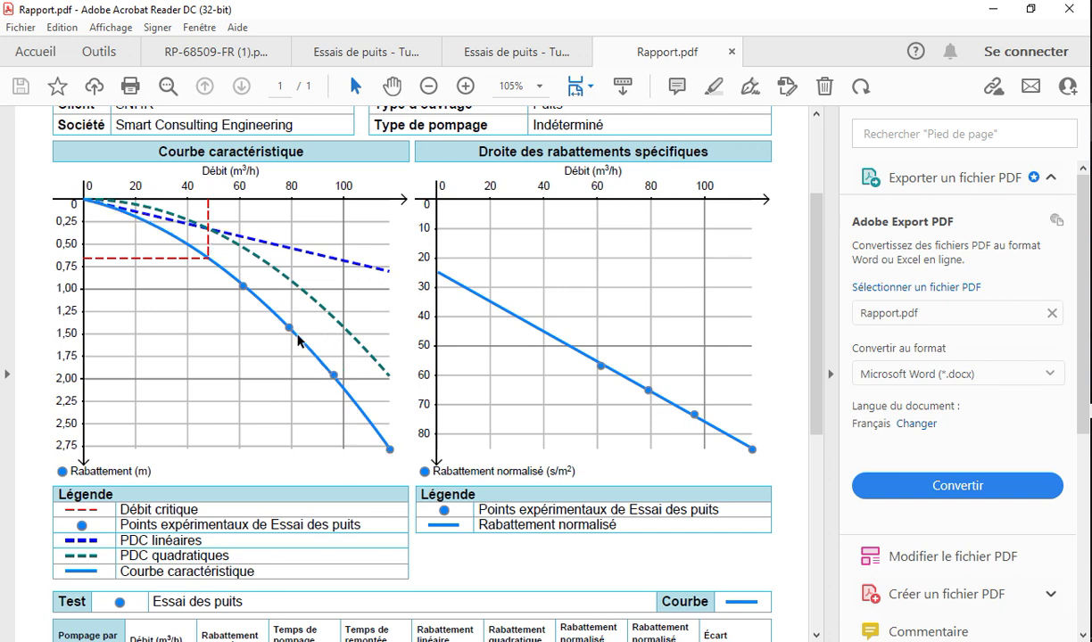
scroll(187, 222, "down", 5)
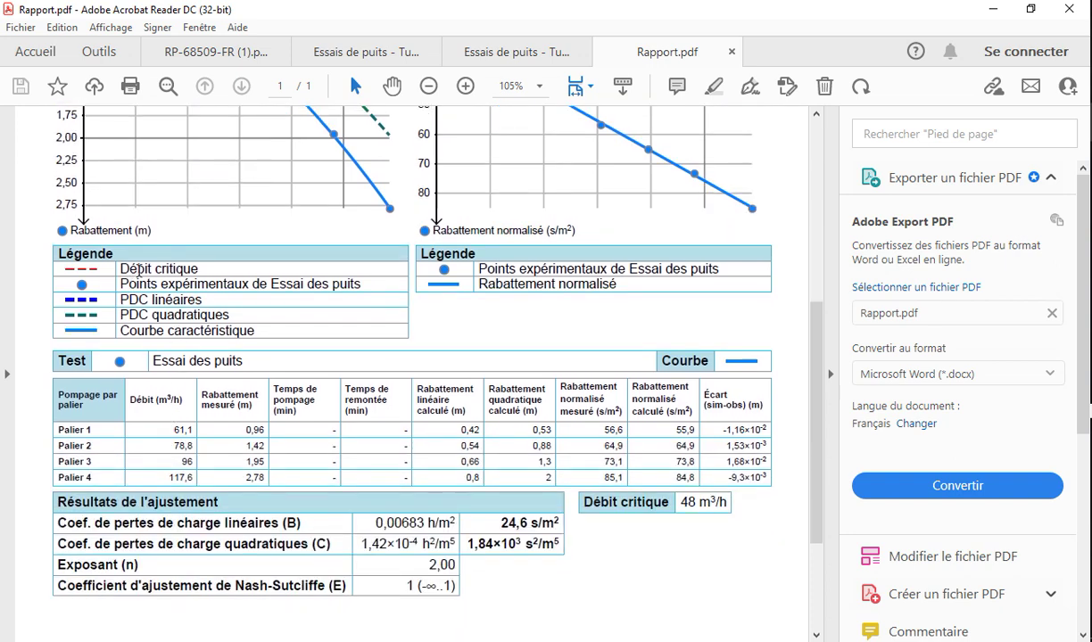
scroll(136, 266, "up", 3)
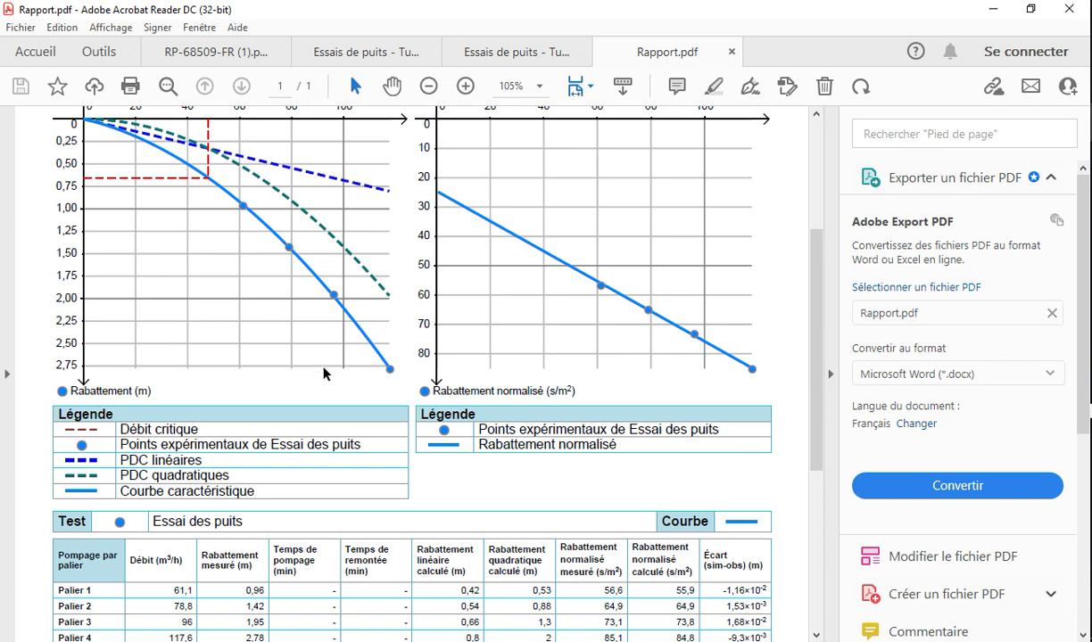
scroll(270, 254, "up", 1)
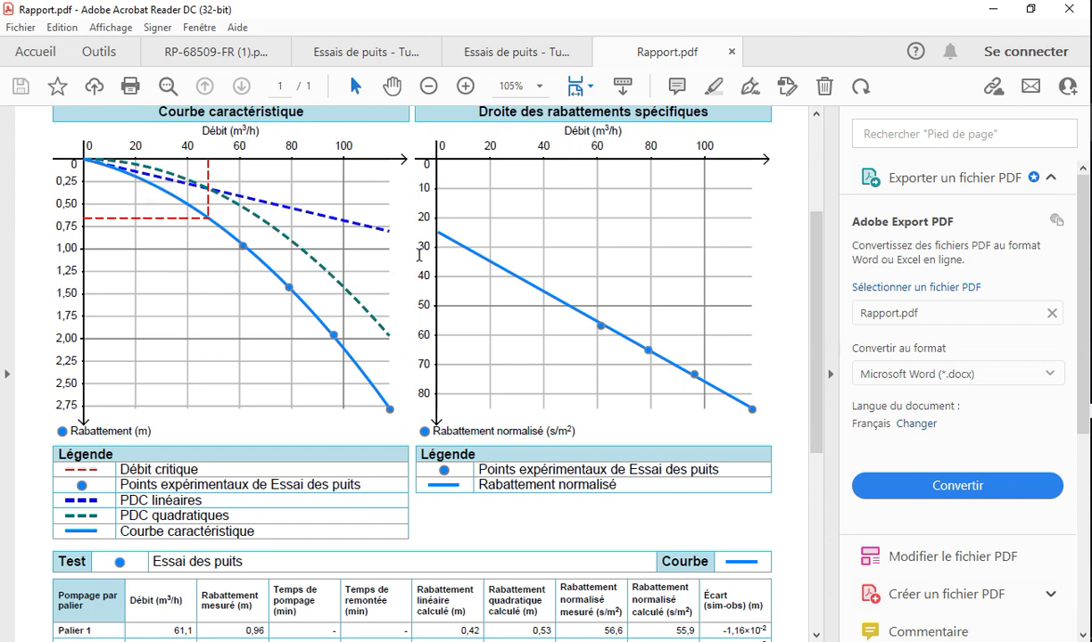
left_click_drag(419, 255, 419, 307)
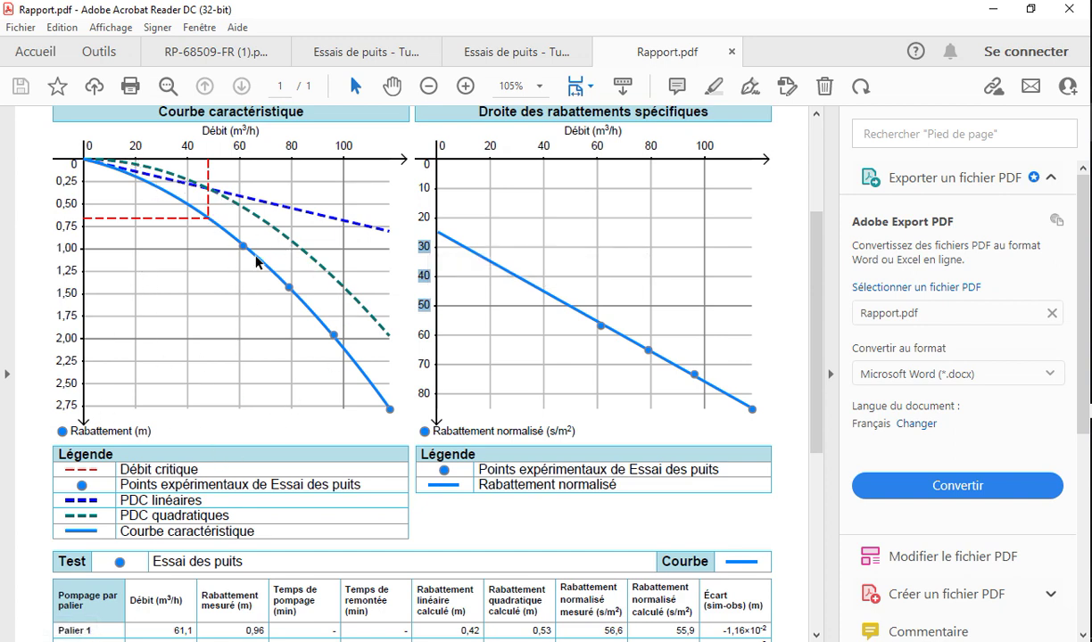
Review the PDF's pumping-step table, fit results and critical flow rate down to the page footer
scroll(444, 305, "down", 3)
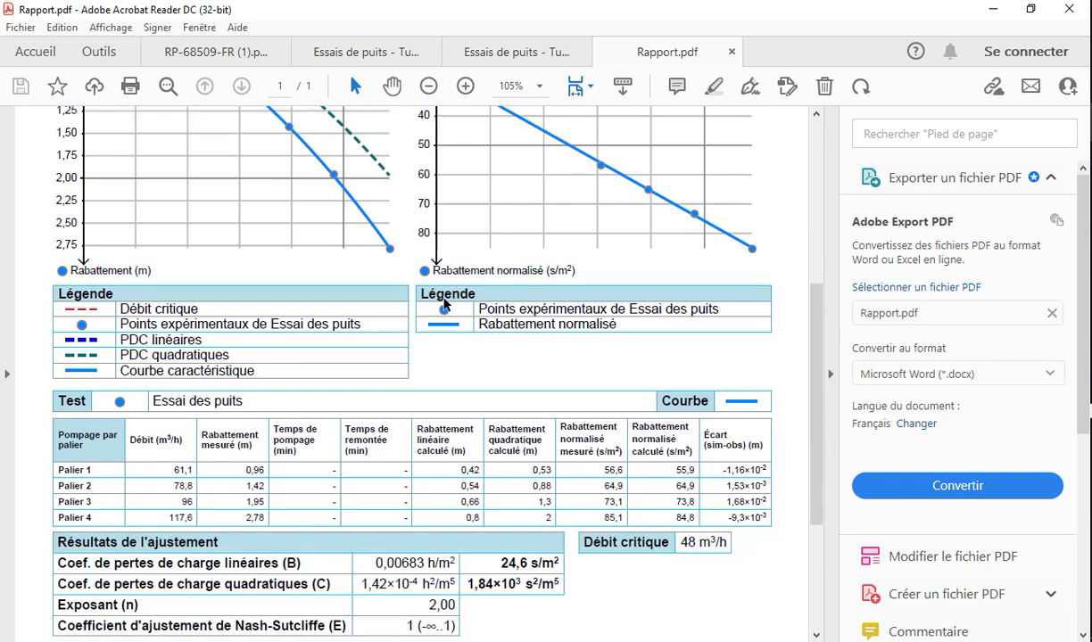
scroll(444, 305, "down", 3)
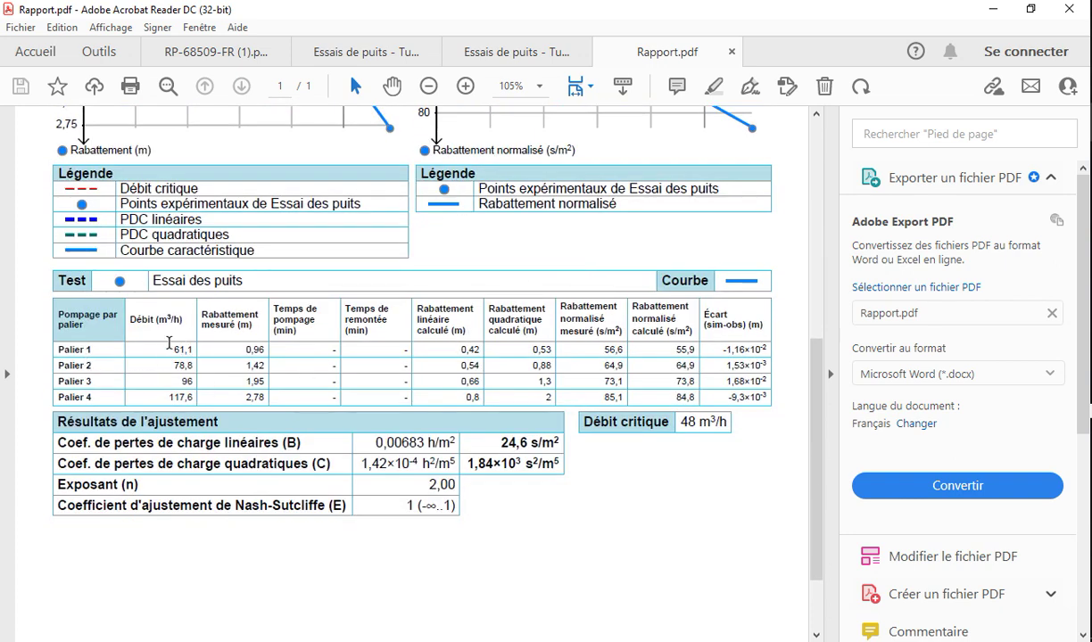
left_click_drag(183, 346, 188, 399)
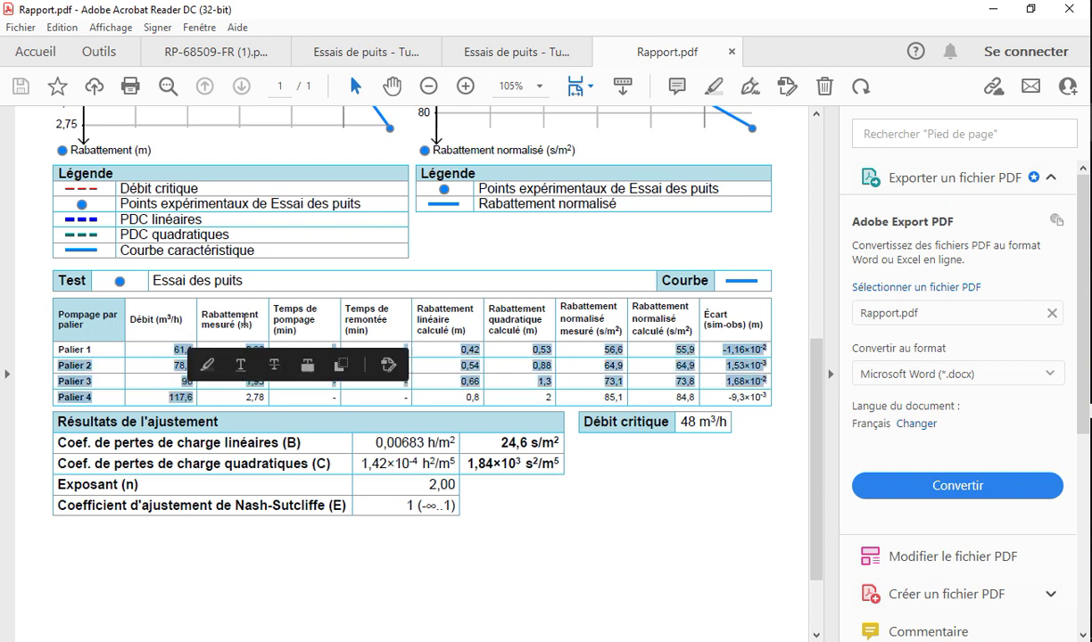
left_click_drag(243, 322, 244, 334)
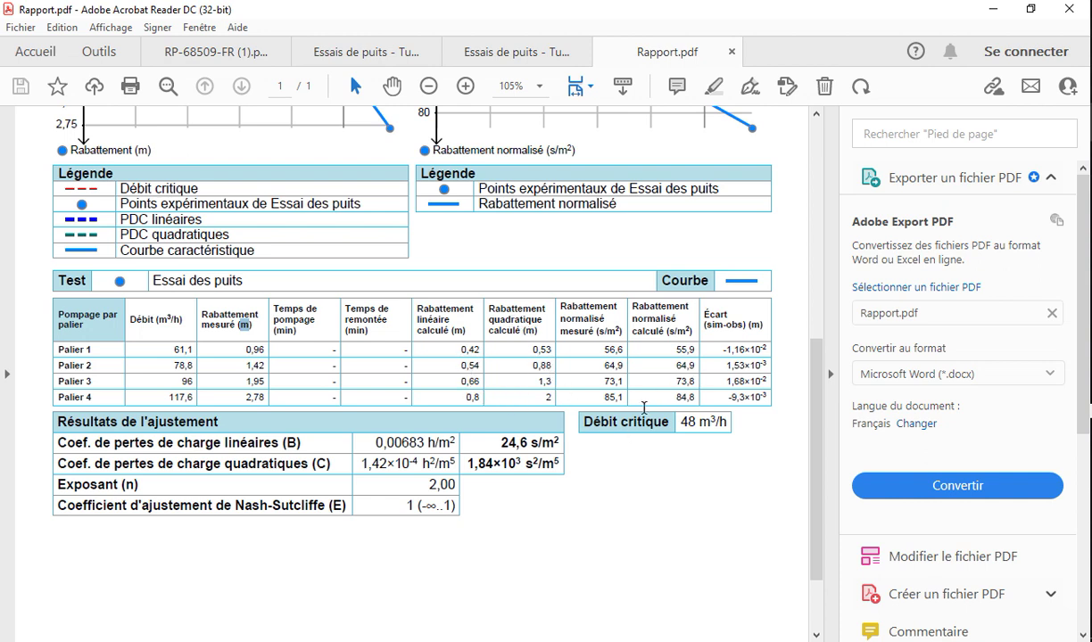
scroll(740, 380, "down", 2)
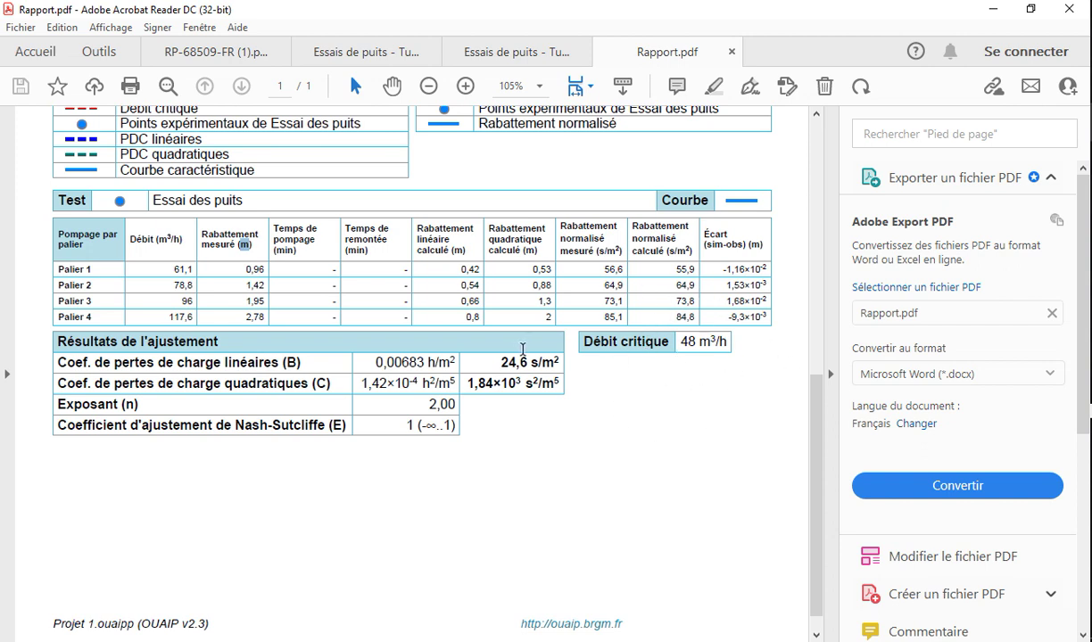
scroll(300, 435, "down", 1)
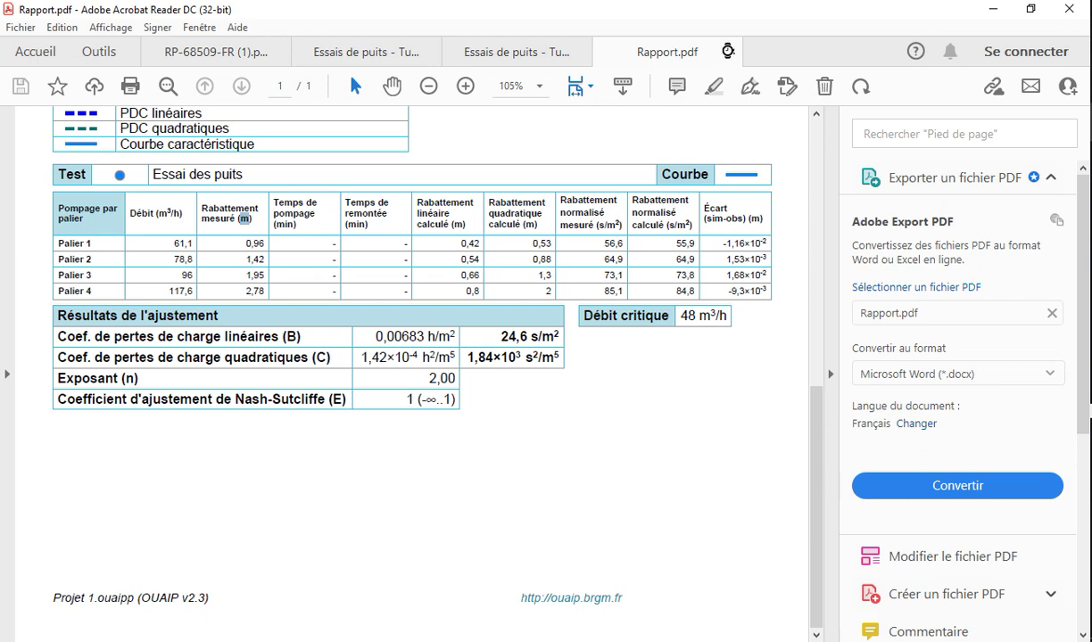
Close Rapport.pdf and the Essais de puits - Tutoriel n°4 Rapport PDF
left_click(727, 54)
scroll(464, 287, "down", 3)
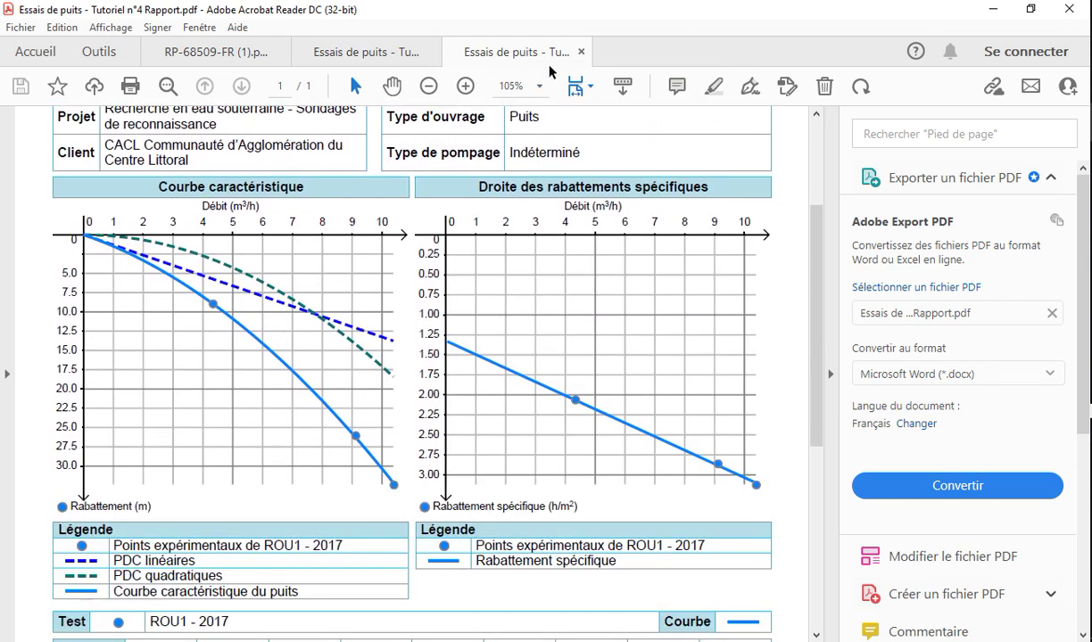
left_click(580, 53)
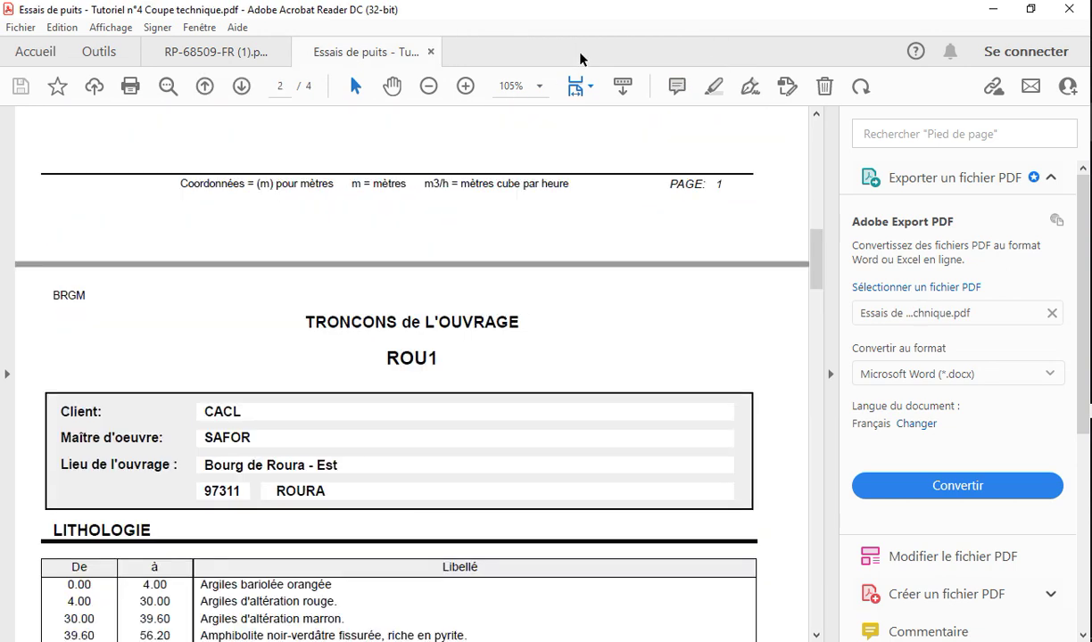